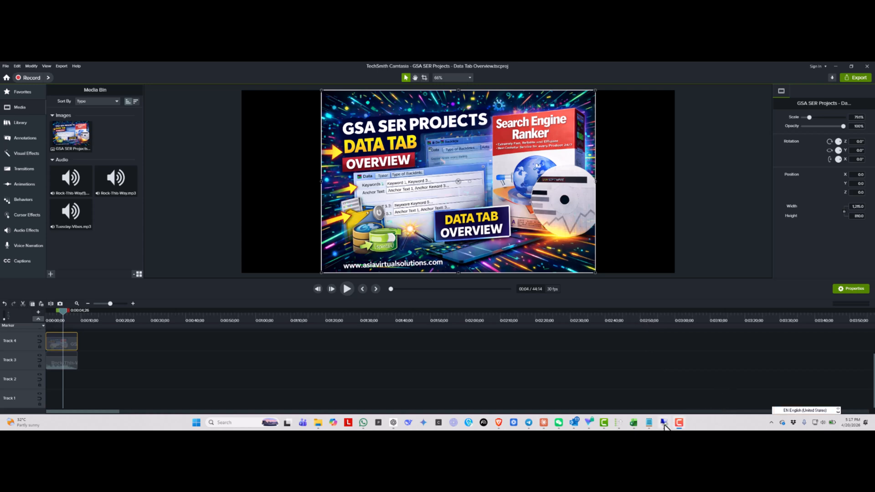
Switch to the remote desktop running GSA Search Engine Ranker and review its captcha, submission and advanced settings
{"action": "mouse_move", "coordinate": [666, 423]}
{"action": "left_click", "coordinate": [689, 391]}
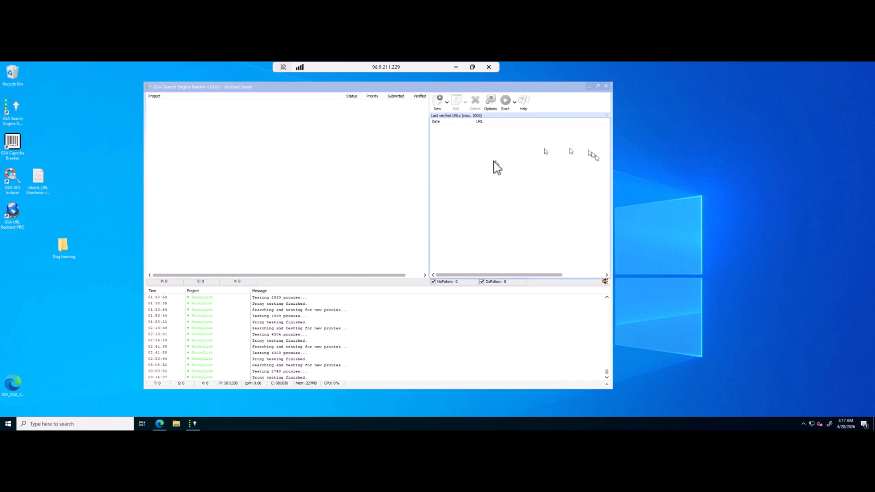
{"action": "left_click", "coordinate": [491, 103]}
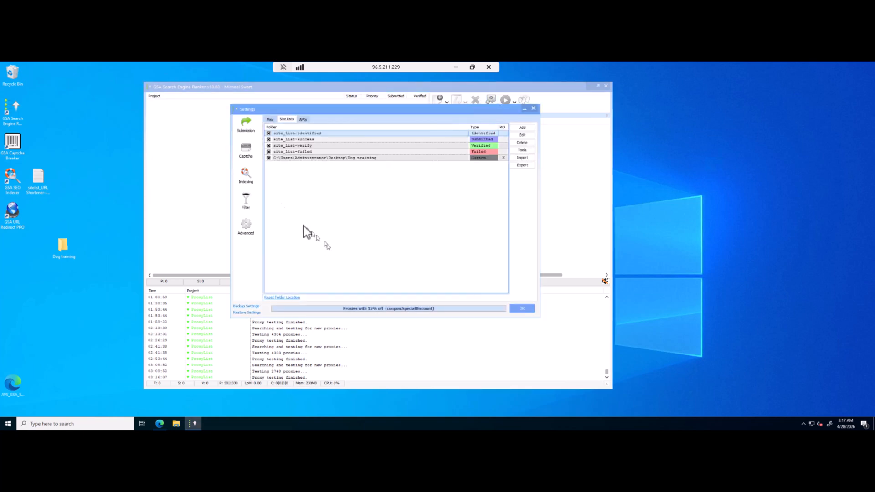
{"action": "left_click", "coordinate": [246, 151]}
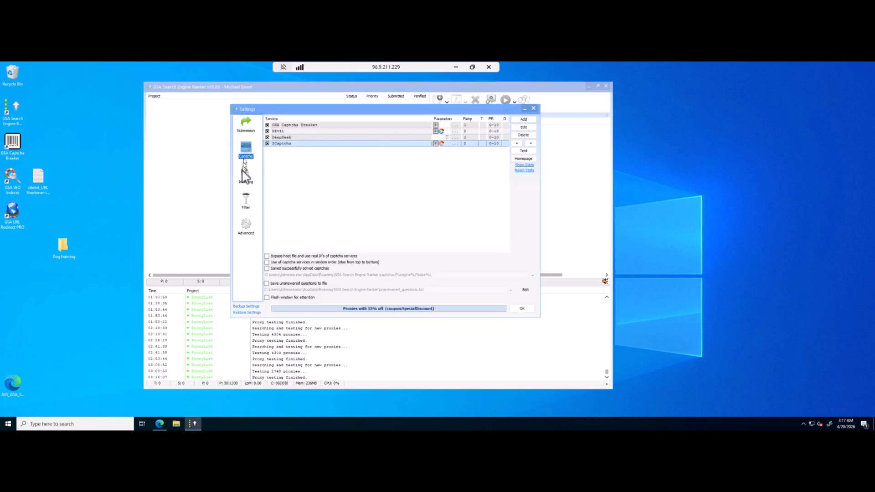
{"action": "left_click", "coordinate": [246, 128]}
{"action": "left_click", "coordinate": [245, 226]}
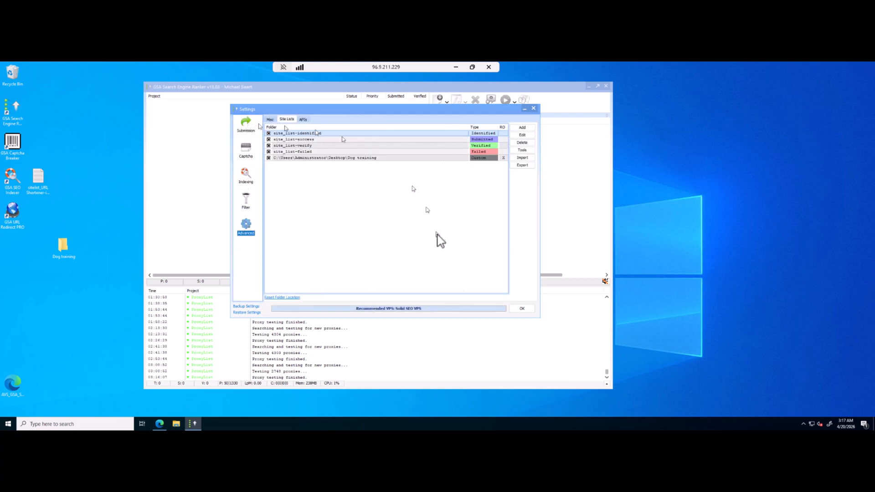
{"action": "left_click", "coordinate": [522, 309]}
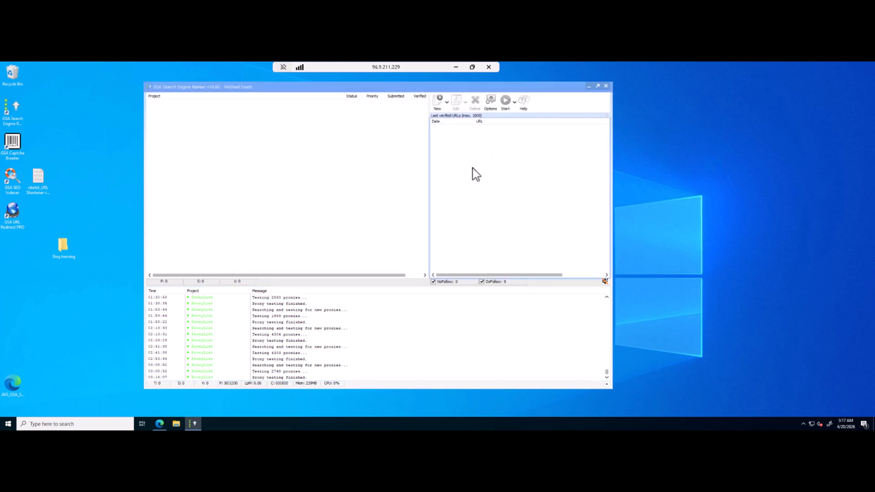
Start a new project, then enlarge and reposition its project data window
{"action": "left_click", "coordinate": [447, 103]}
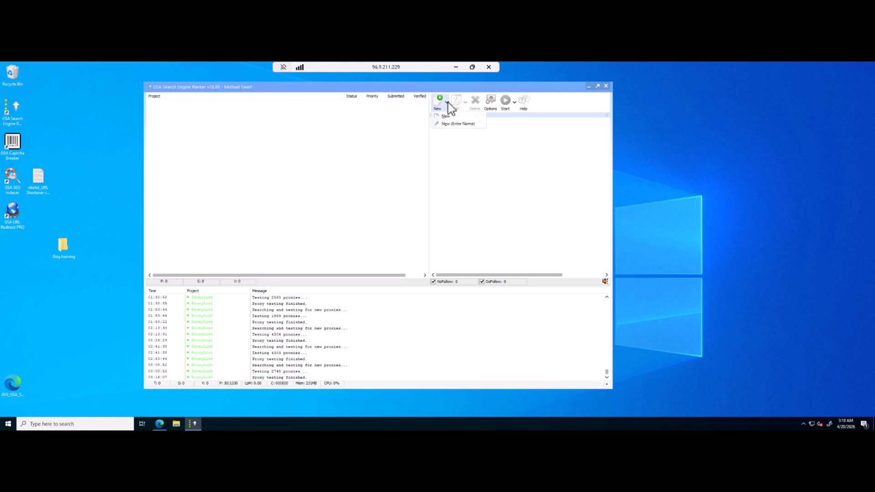
{"action": "left_click", "coordinate": [467, 124]}
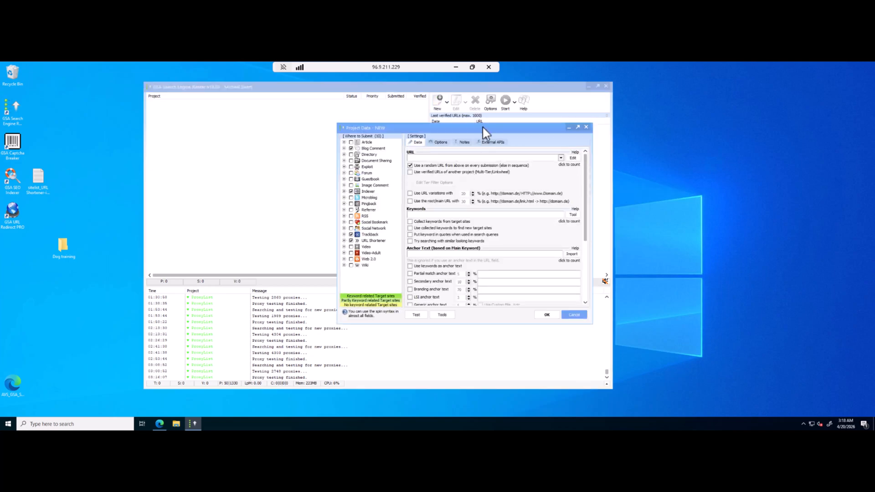
{"action": "left_click_drag", "start_coordinate": [478, 126], "coordinate": [334, 103]}
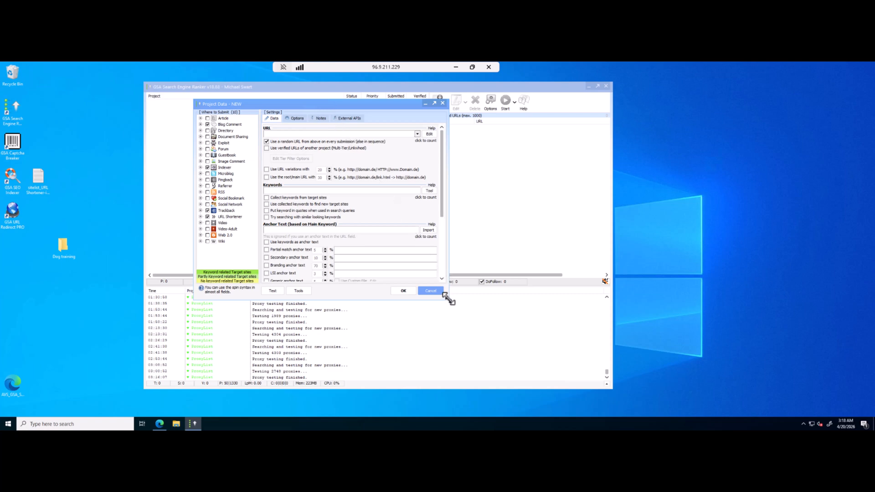
{"action": "left_click_drag", "start_coordinate": [448, 297], "coordinate": [617, 363]}
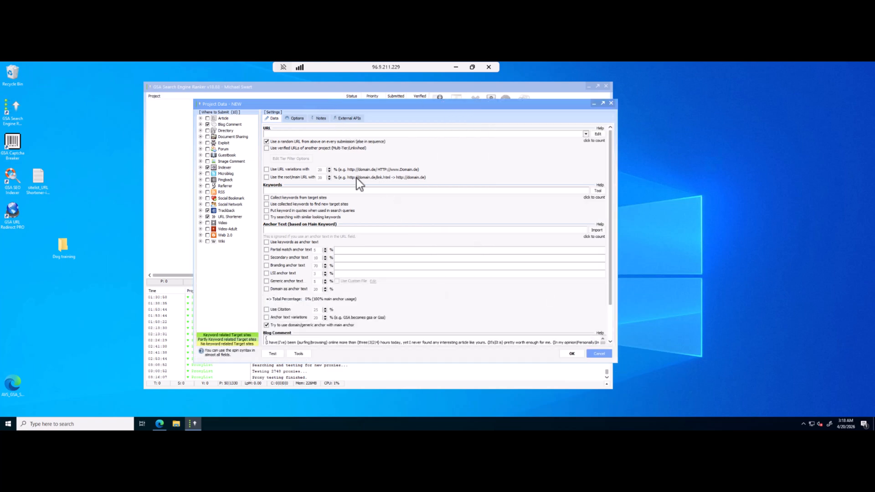
{"action": "left_click_drag", "start_coordinate": [343, 105], "coordinate": [258, 87]}
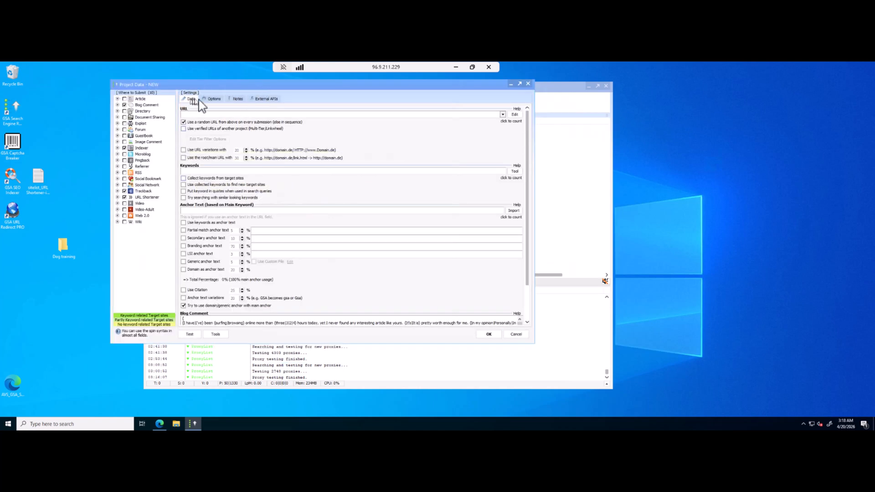
Look through the project's Options, Notes and External APIs settings, ending back on the Data settings
{"action": "left_click", "coordinate": [214, 100]}
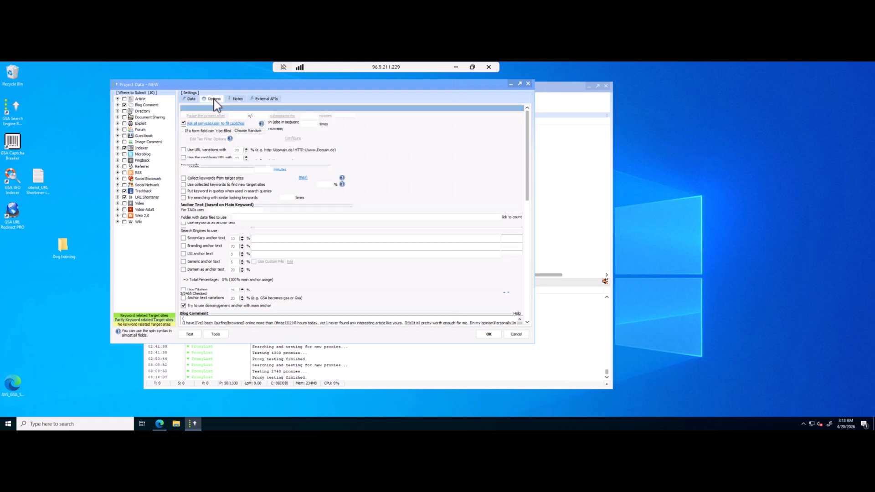
{"action": "left_click", "coordinate": [237, 99]}
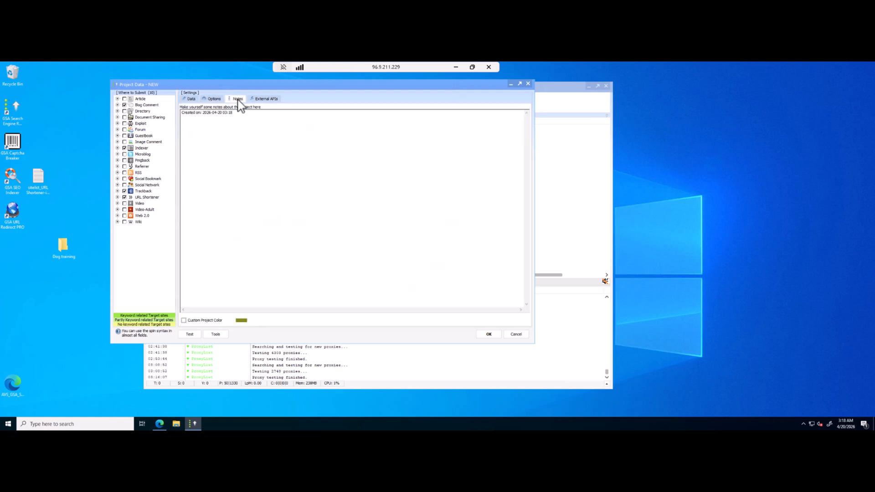
{"action": "left_click", "coordinate": [267, 99]}
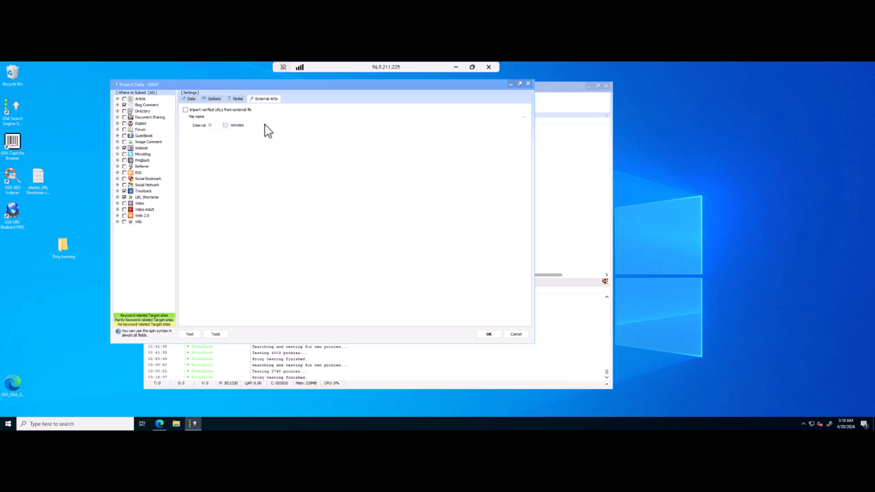
{"action": "left_click", "coordinate": [189, 100]}
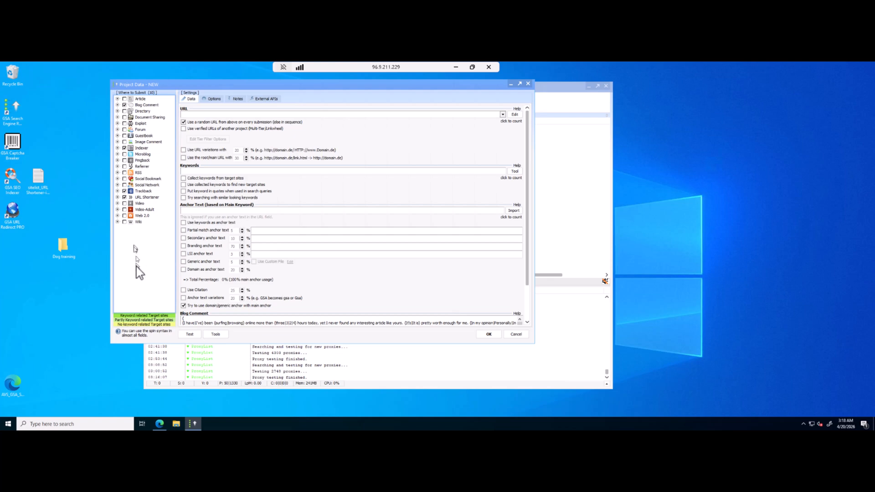
Examine the engines in the Article and Blog Comment categories and collapse both lists again
{"action": "left_click", "coordinate": [117, 99]}
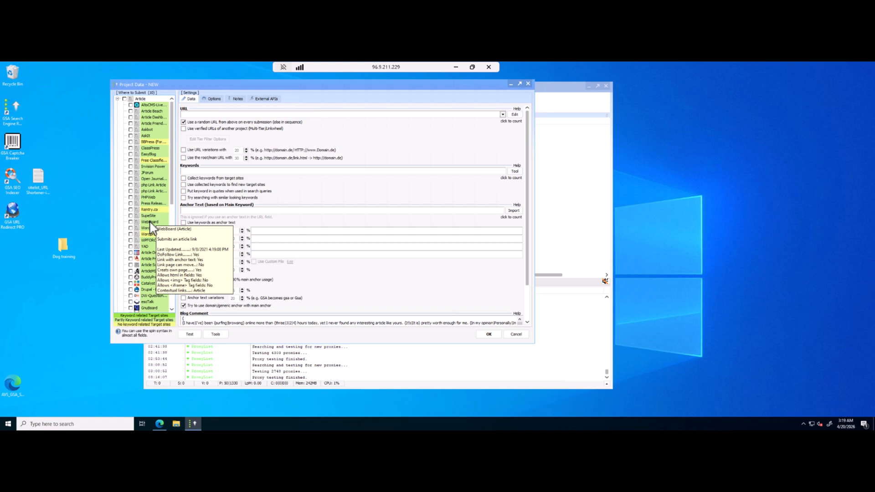
{"action": "scroll", "coordinate": [151, 223], "scroll_direction": "down", "scroll_amount": 8}
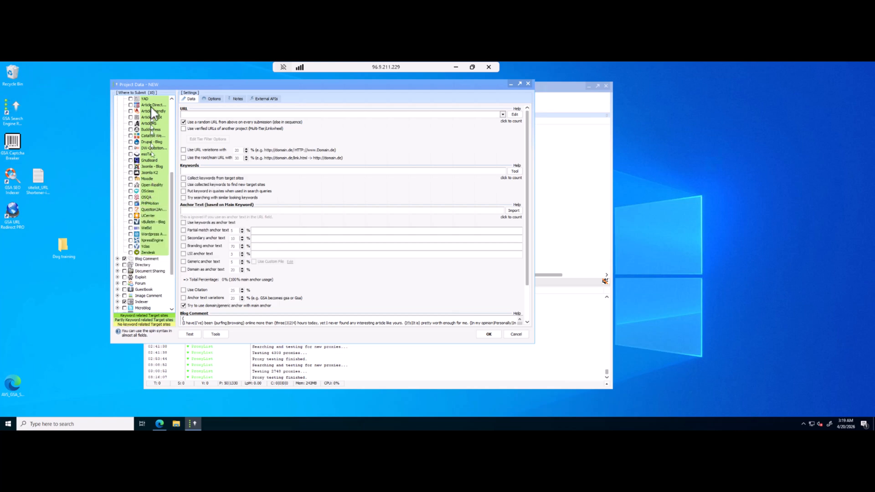
{"action": "scroll", "coordinate": [149, 235], "scroll_direction": "down", "scroll_amount": 2}
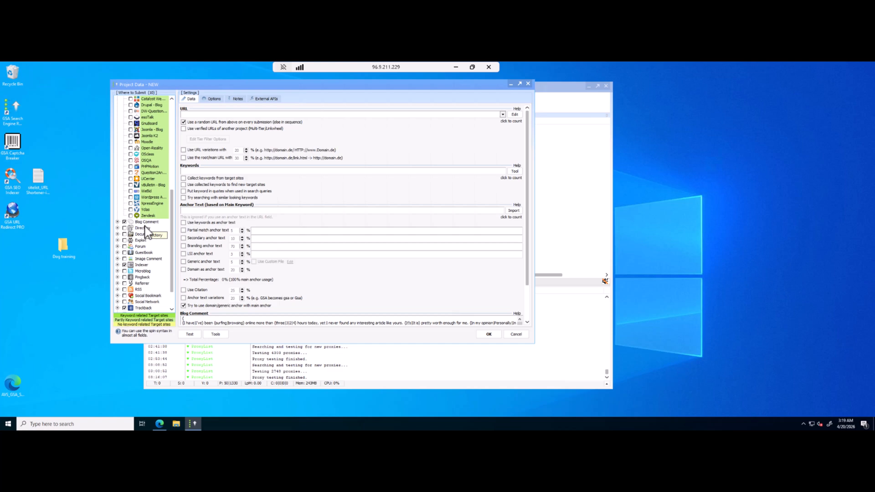
{"action": "left_click", "coordinate": [118, 222]}
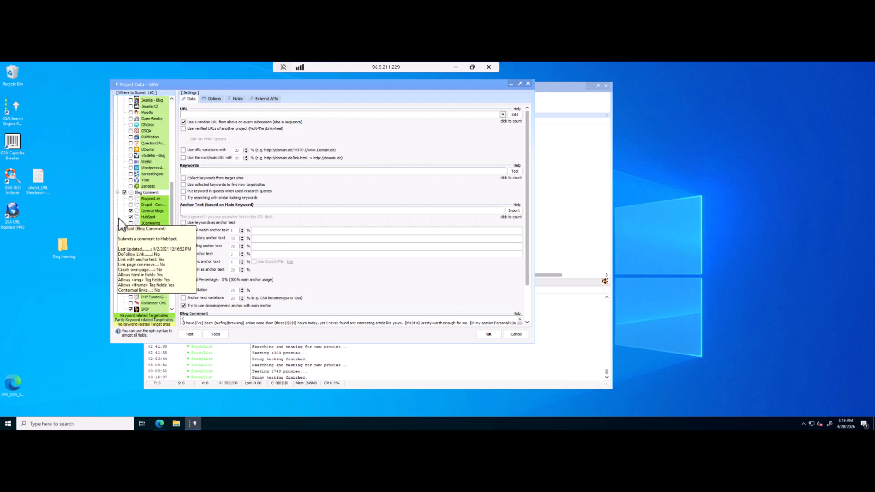
{"action": "scroll", "coordinate": [121, 224], "scroll_direction": "up", "scroll_amount": 10}
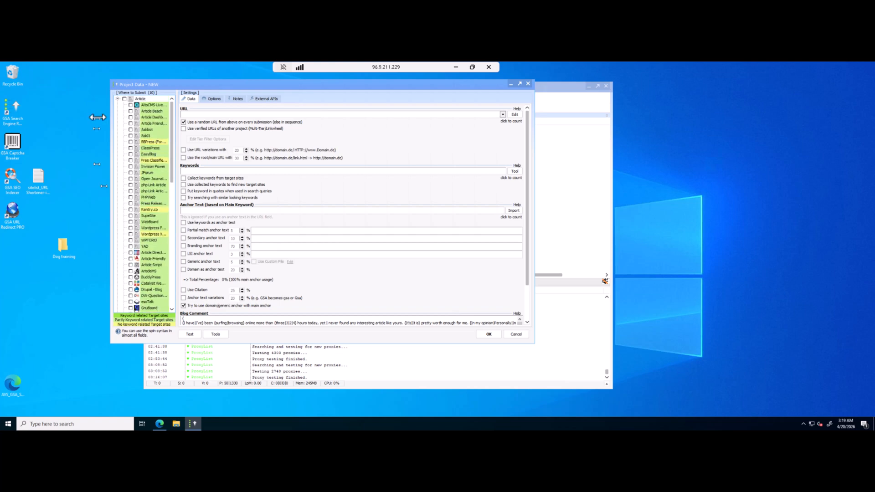
{"action": "left_click", "coordinate": [117, 99]}
{"action": "left_click", "coordinate": [117, 104]}
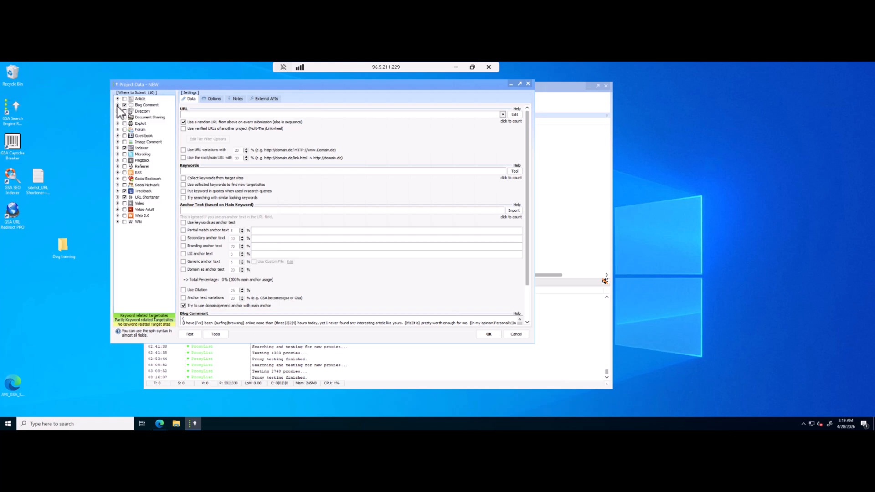
Uncheck all submission engines and enable only the Article category
{"action": "right_click", "coordinate": [133, 250]}
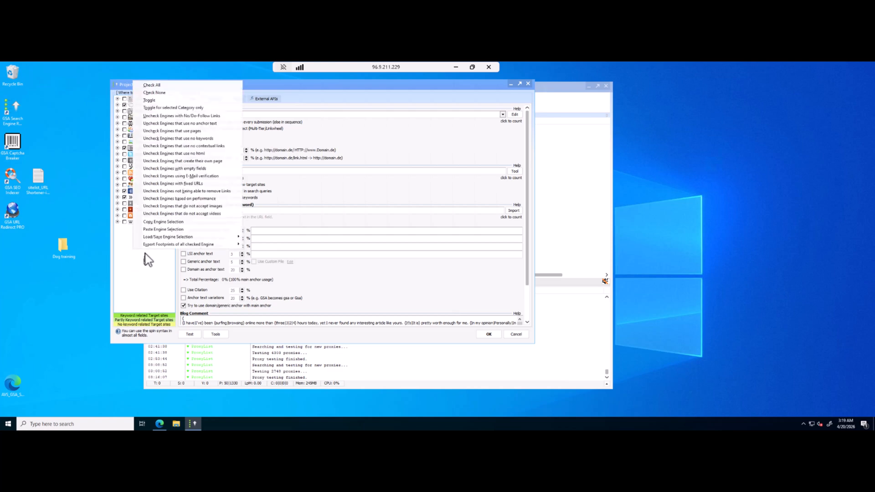
{"action": "left_click", "coordinate": [162, 92]}
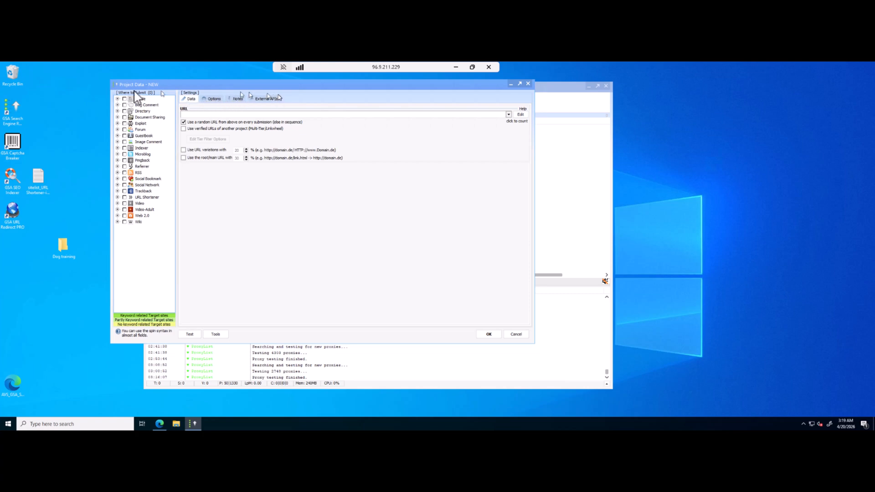
{"action": "left_click", "coordinate": [124, 98]}
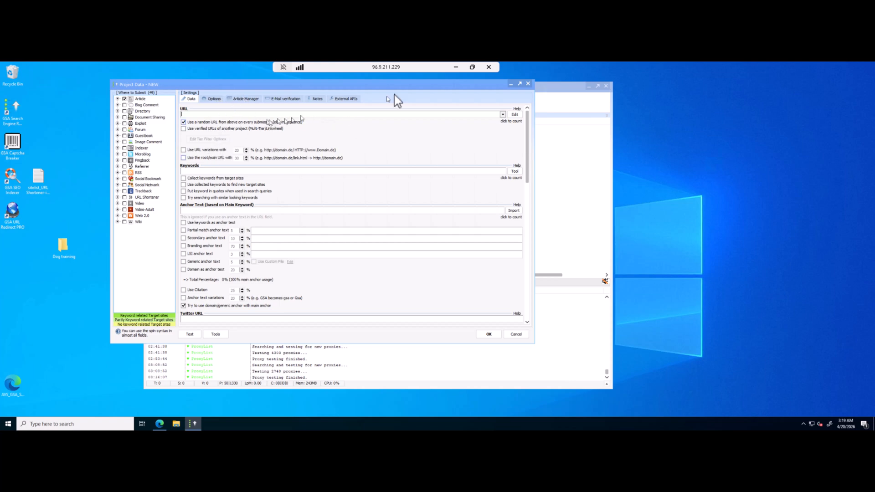
Examine the full set of data fields that the Article category requires, from URL down to Sticky Post
{"action": "scroll", "coordinate": [262, 185], "scroll_direction": "down", "scroll_amount": 10}
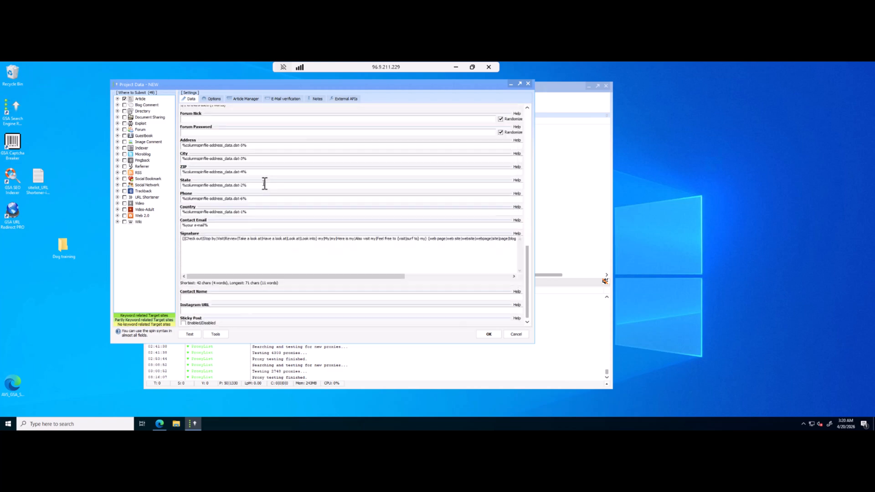
{"action": "scroll", "coordinate": [264, 183], "scroll_direction": "up", "scroll_amount": 10}
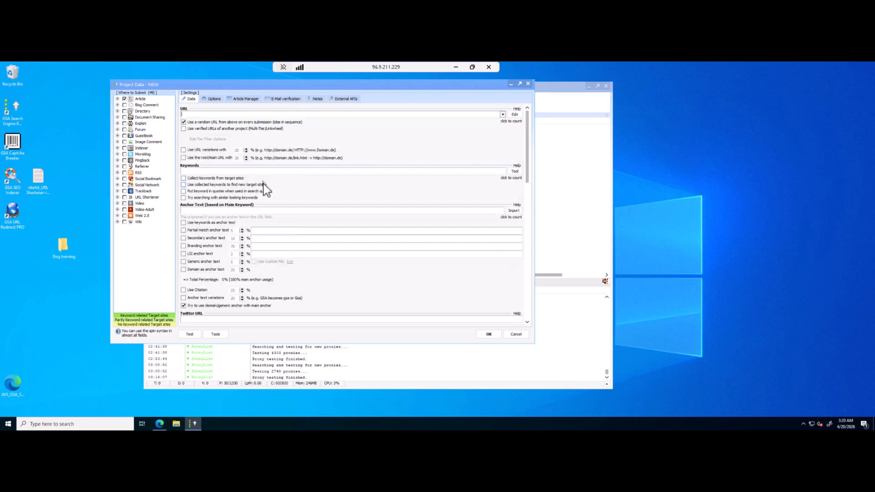
{"action": "scroll", "coordinate": [264, 184], "scroll_direction": "down", "scroll_amount": 10}
{"action": "scroll", "coordinate": [264, 183], "scroll_direction": "up", "scroll_amount": 10}
{"action": "scroll", "coordinate": [264, 184], "scroll_direction": "down", "scroll_amount": 10}
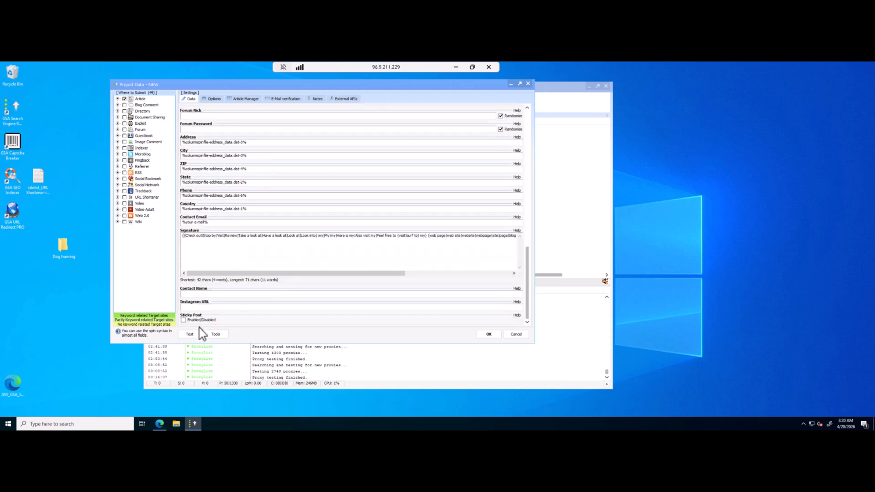
{"action": "scroll", "coordinate": [207, 151], "scroll_direction": "up", "scroll_amount": 10}
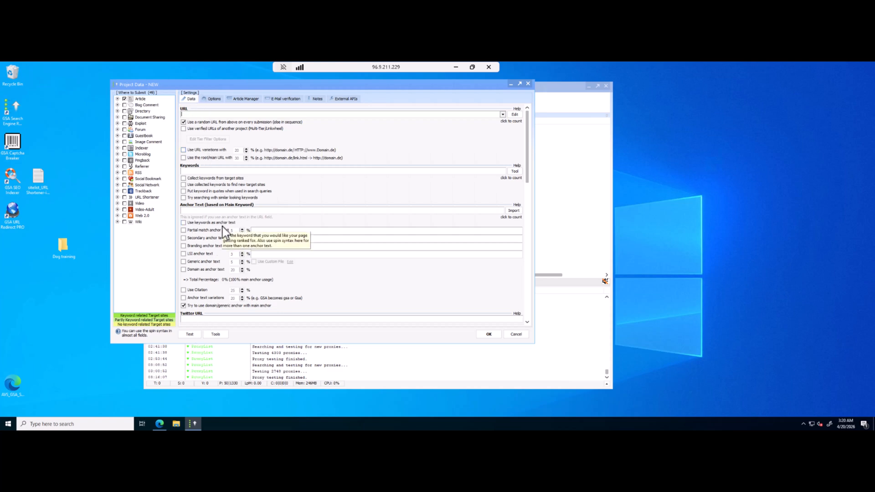
{"action": "scroll", "coordinate": [230, 243], "scroll_direction": "down", "scroll_amount": 10}
{"action": "scroll", "coordinate": [230, 242], "scroll_direction": "up", "scroll_amount": 10}
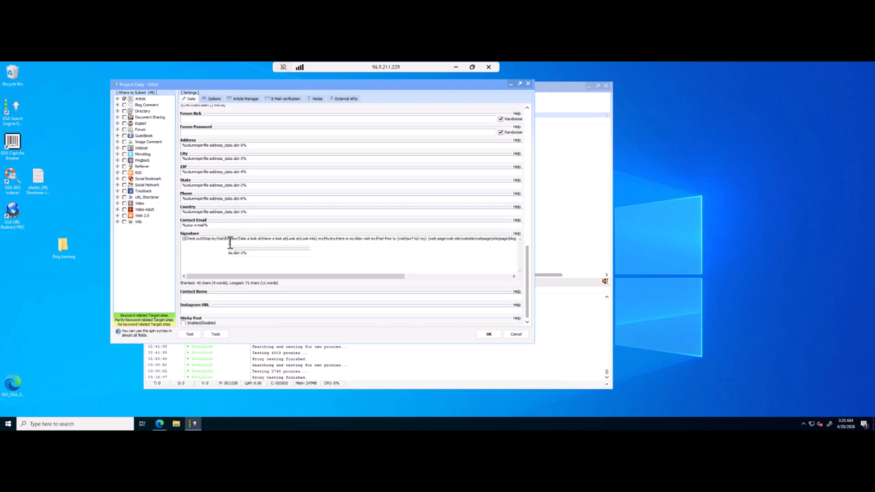
Enable the Wiki and Video categories as well and examine the data fields they add
{"action": "left_click", "coordinate": [125, 222]}
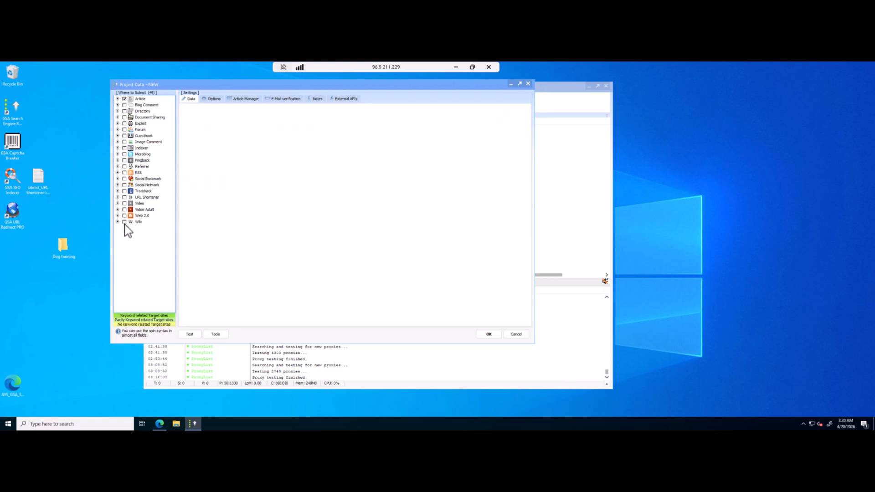
{"action": "scroll", "coordinate": [235, 211], "scroll_direction": "down", "scroll_amount": 5}
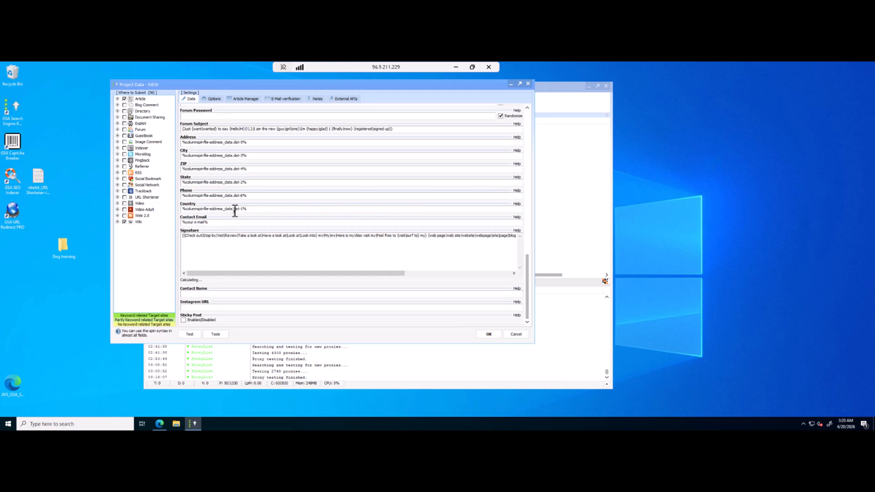
{"action": "left_click", "coordinate": [125, 204]}
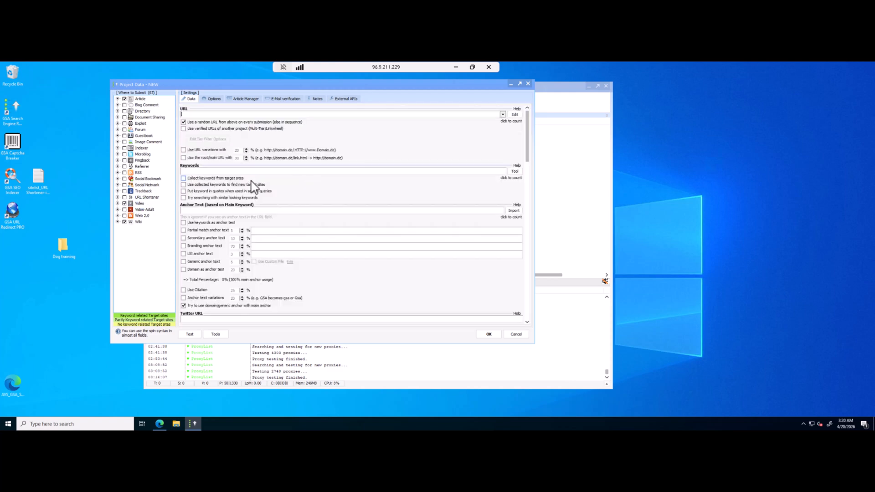
{"action": "scroll", "coordinate": [252, 182], "scroll_direction": "down", "scroll_amount": 15}
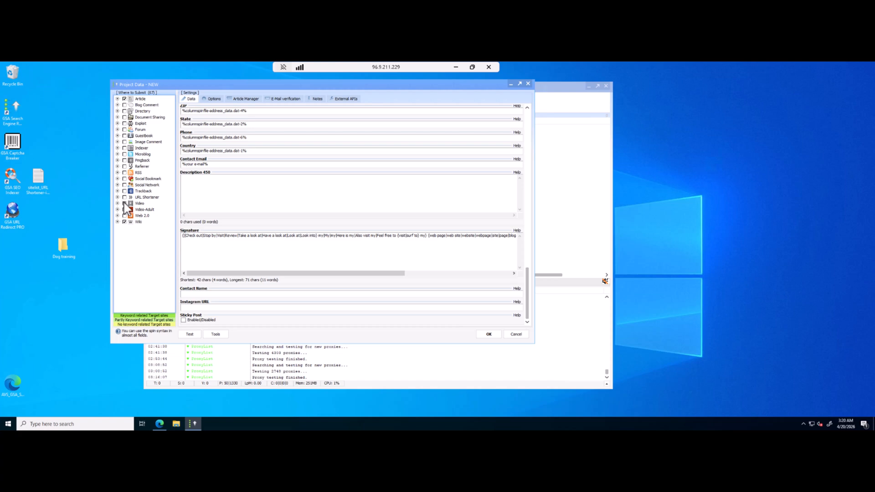
Enable only the Article, Wiki and Directory categories, and uncheck all submission engines again
{"action": "left_click", "coordinate": [125, 222]}
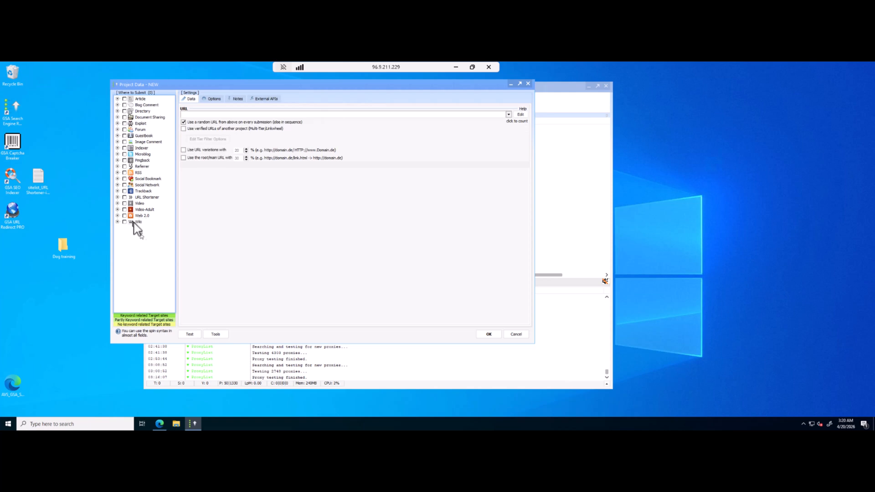
{"action": "left_click", "coordinate": [124, 99]}
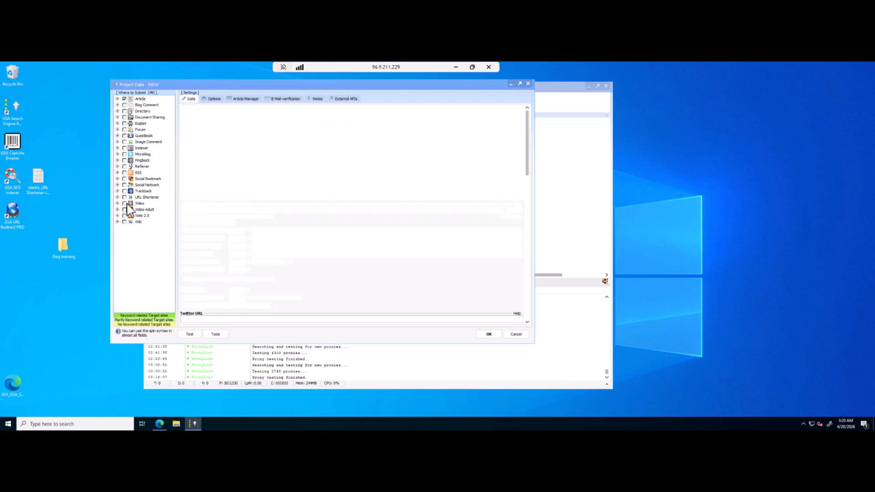
{"action": "left_click", "coordinate": [124, 222]}
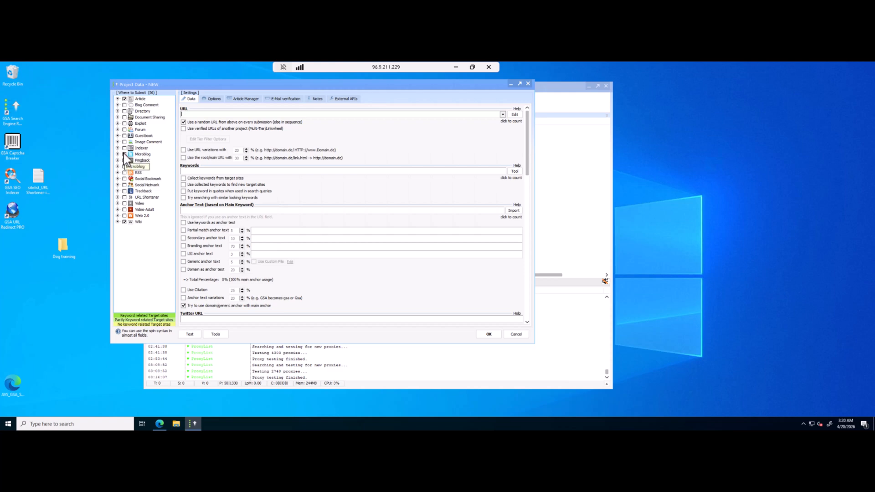
{"action": "left_click", "coordinate": [124, 110]}
{"action": "right_click", "coordinate": [144, 250]}
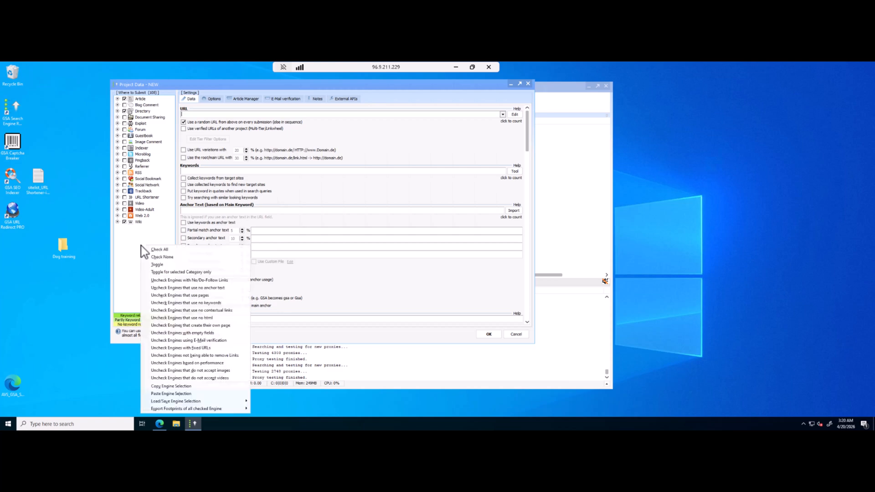
{"action": "left_click", "coordinate": [164, 257]}
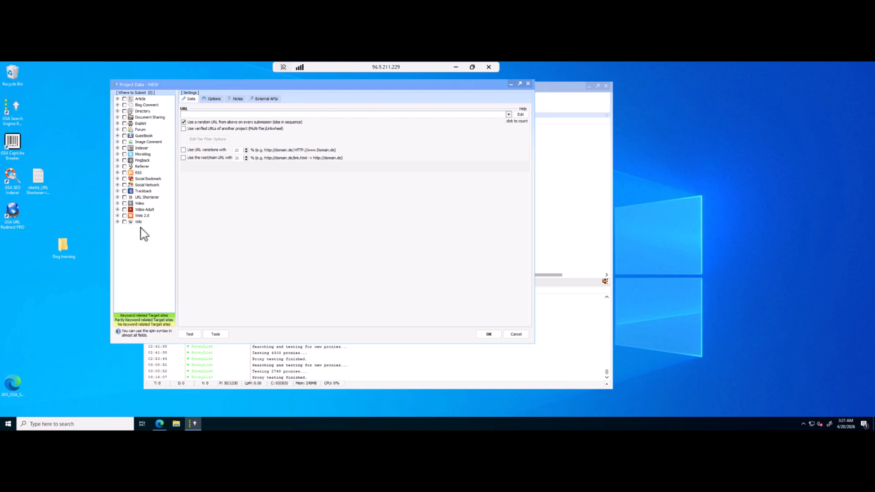
Check all submission engines and uncheck the ones that use no anchor text
{"action": "right_click", "coordinate": [140, 228]}
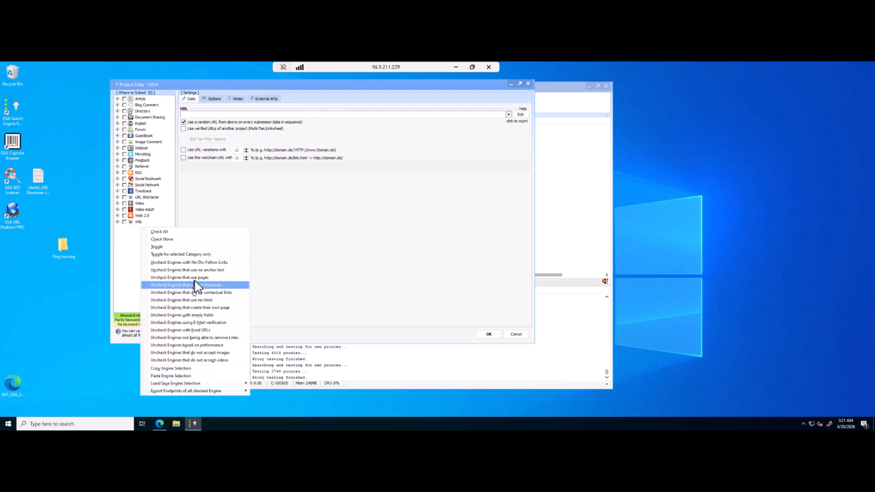
{"action": "left_click", "coordinate": [164, 232]}
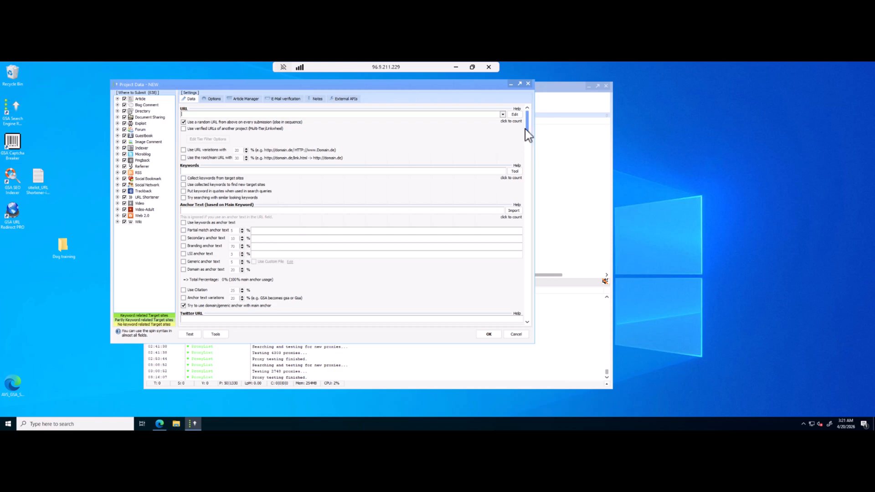
{"action": "left_click_drag", "start_coordinate": [527, 130], "coordinate": [531, 59]}
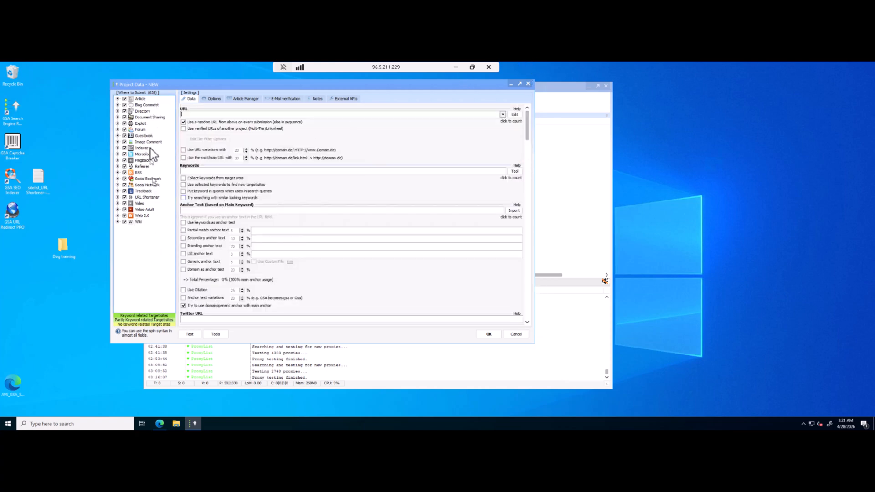
{"action": "right_click", "coordinate": [154, 238]}
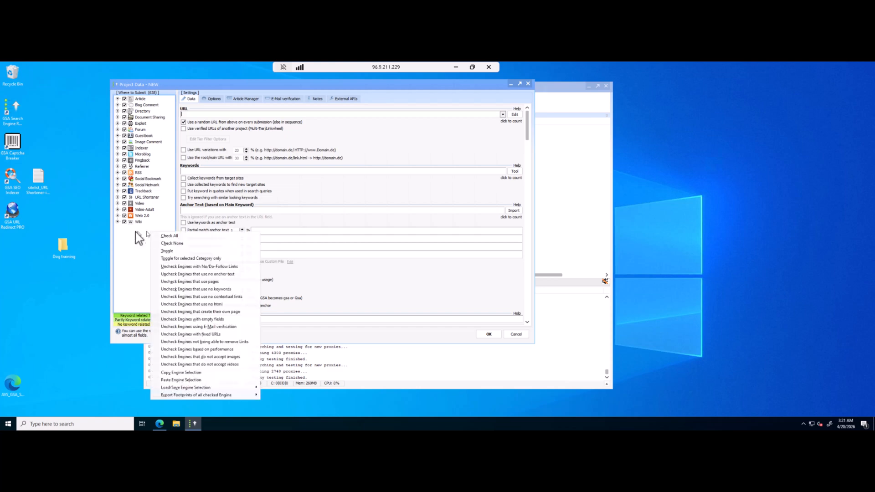
{"action": "left_click", "coordinate": [222, 275]}
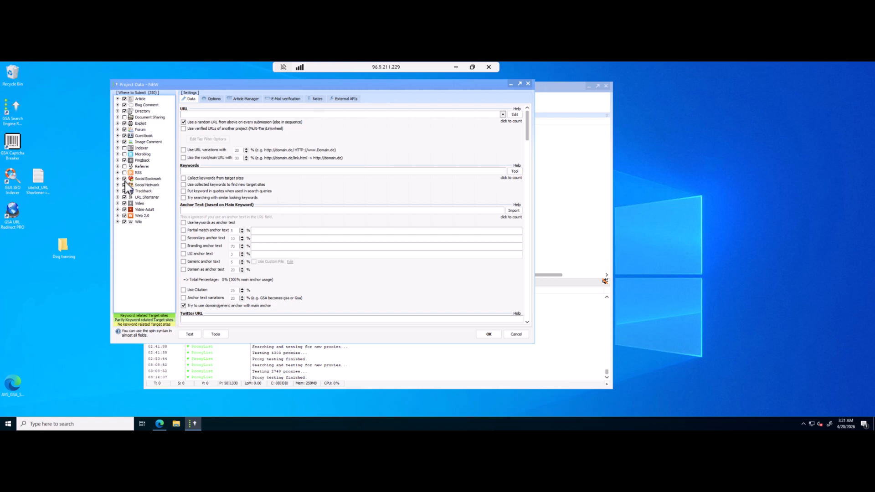
Examine which engines remain checked in the Blog Comment and Article categories, and collapse both lists again
{"action": "left_click", "coordinate": [118, 105]}
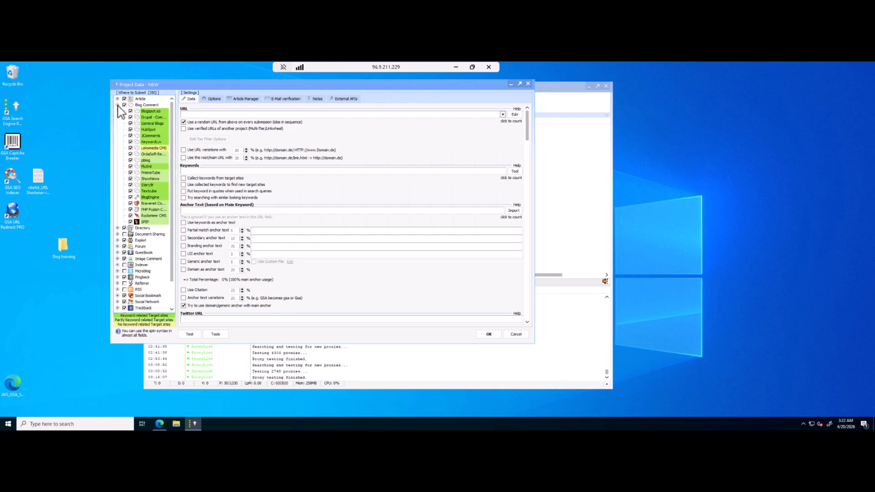
{"action": "left_click", "coordinate": [118, 105]}
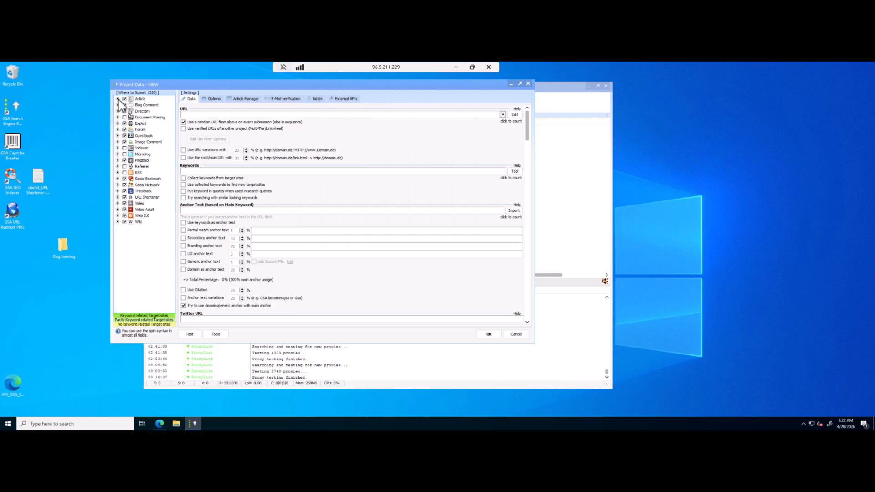
{"action": "left_click", "coordinate": [117, 99]}
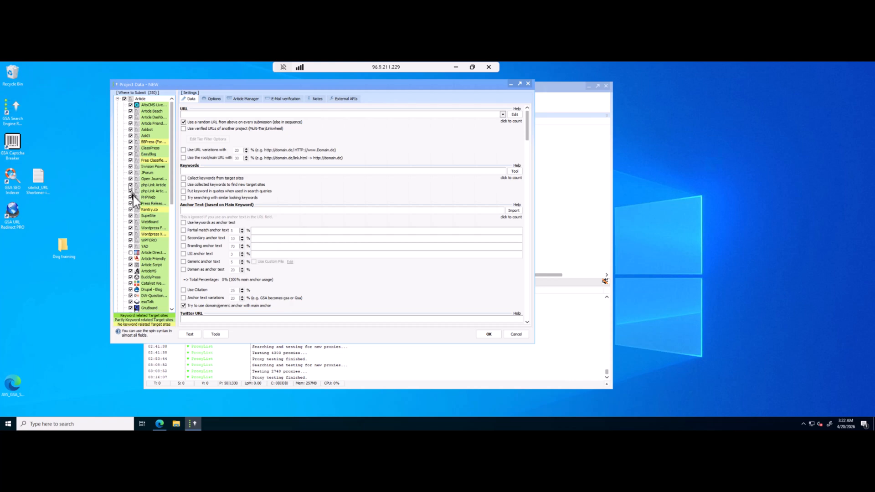
{"action": "scroll", "coordinate": [135, 226], "scroll_direction": "down", "scroll_amount": 4}
{"action": "scroll", "coordinate": [135, 226], "scroll_direction": "down", "scroll_amount": 4}
{"action": "scroll", "coordinate": [135, 227], "scroll_direction": "up", "scroll_amount": 8}
{"action": "left_click", "coordinate": [117, 99]}
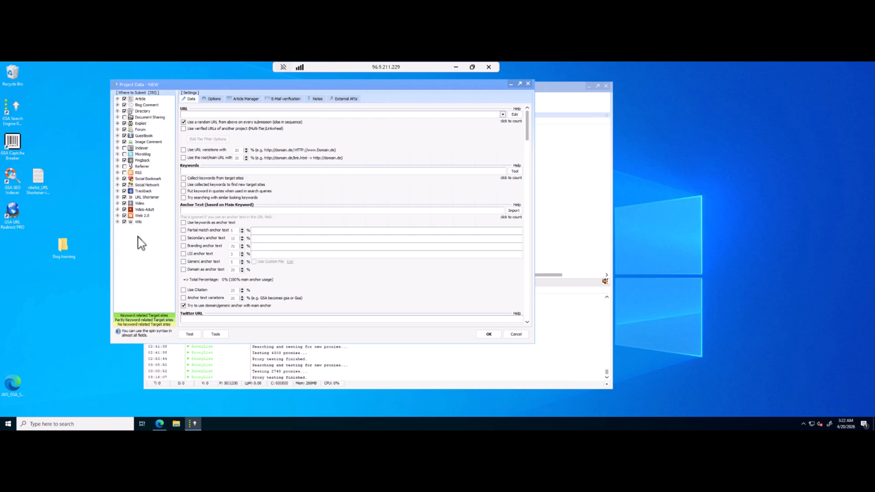
Uncheck the engines that create NoFollow links, with the option to uncheck engines doing both turned off
{"action": "right_click", "coordinate": [141, 243]}
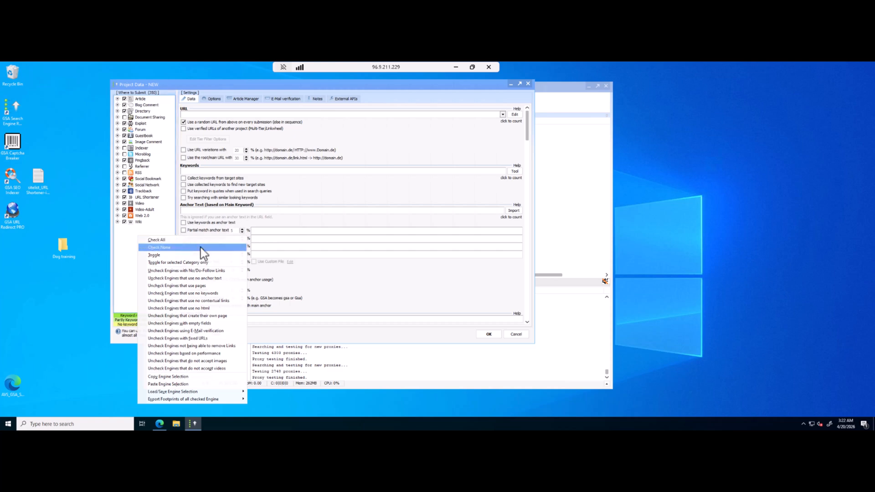
{"action": "left_click", "coordinate": [207, 271]}
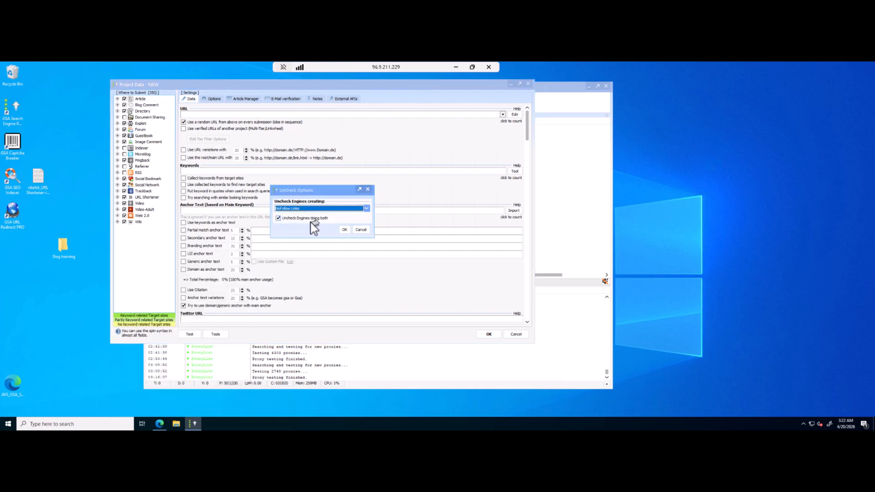
{"action": "left_click", "coordinate": [279, 218]}
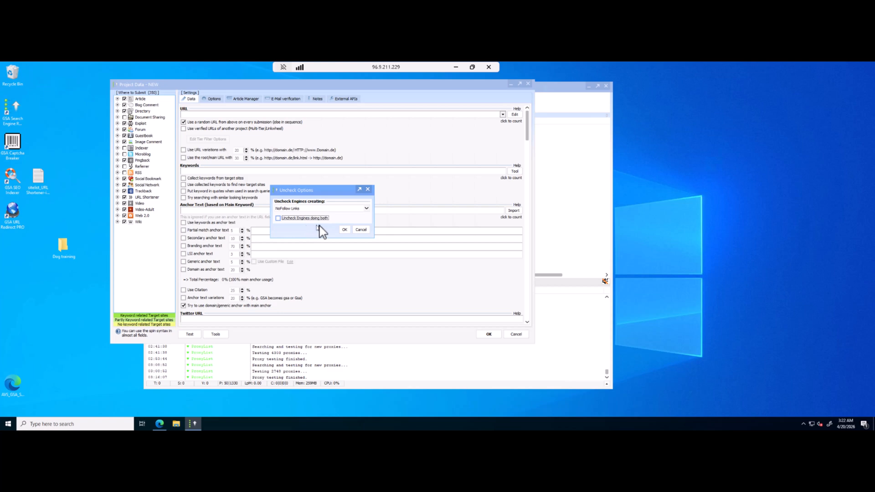
{"action": "left_click", "coordinate": [344, 229]}
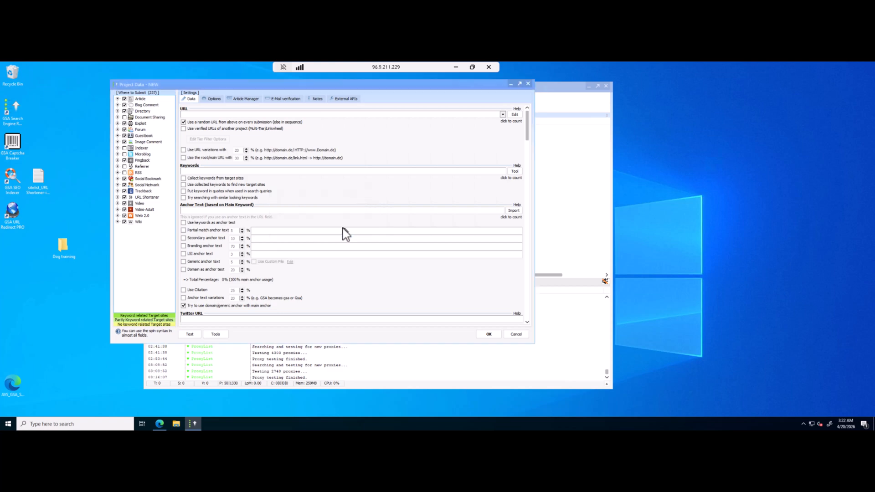
Uncheck engines that use no contextual links, allowing all contextual types, and disable the Video-Adult category
{"action": "right_click", "coordinate": [144, 241]}
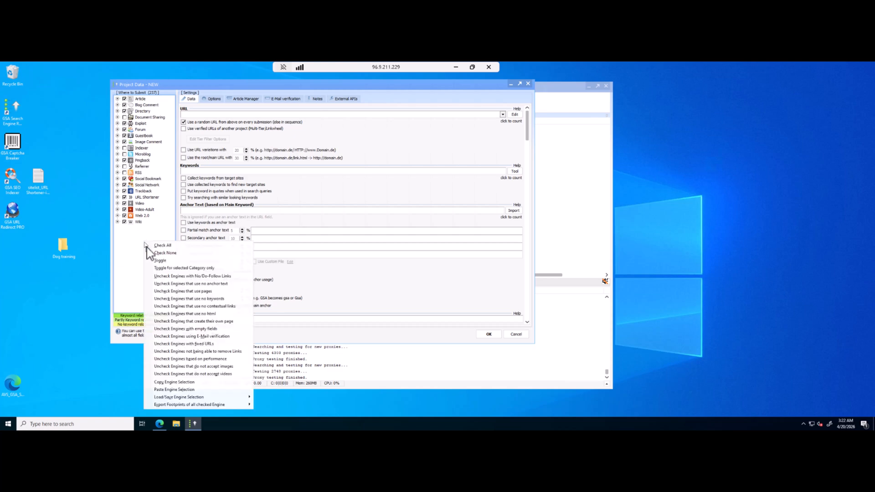
{"action": "left_click", "coordinate": [217, 307]}
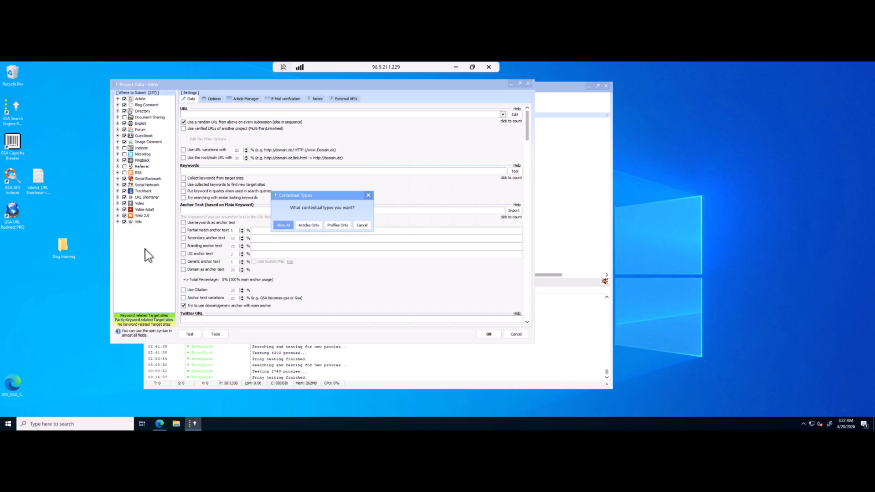
{"action": "left_click", "coordinate": [282, 223]}
{"action": "left_click", "coordinate": [309, 225]}
{"action": "left_click", "coordinate": [310, 226]}
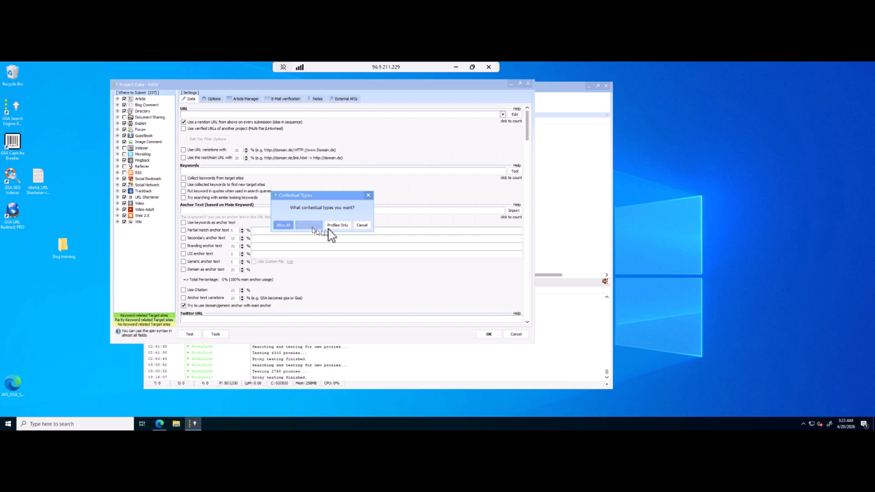
{"action": "left_click", "coordinate": [283, 225]}
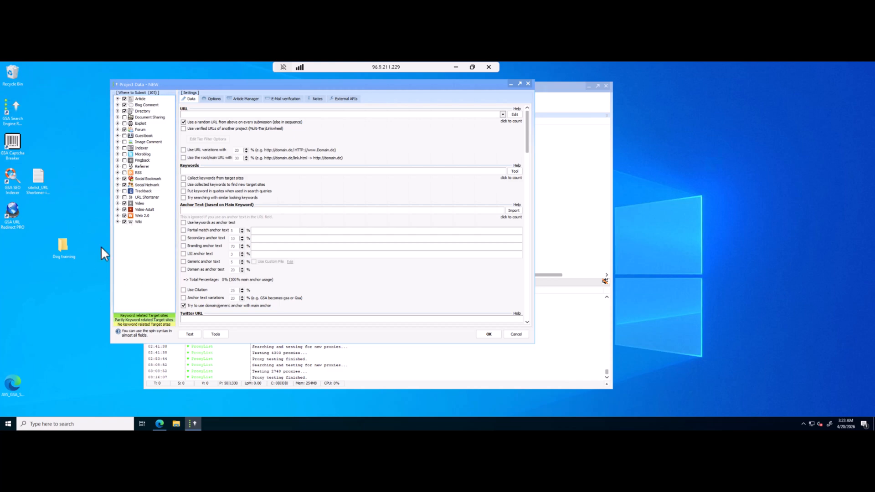
{"action": "left_click", "coordinate": [124, 210]}
Read the help for the URL field and review its editing and import options
{"action": "left_click", "coordinate": [428, 114]}
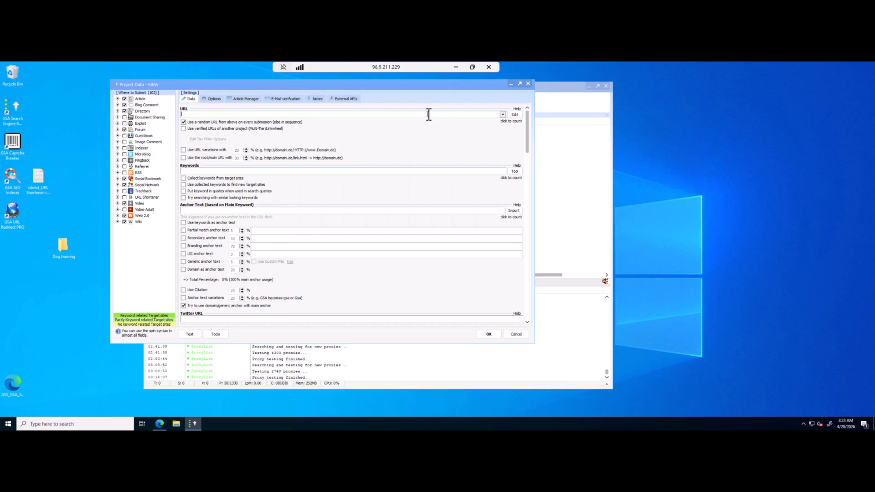
{"action": "left_click", "coordinate": [517, 109]}
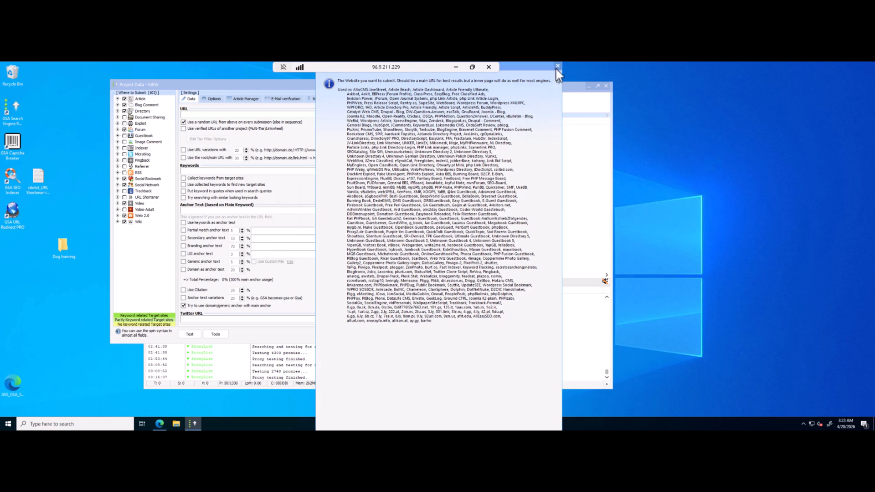
{"action": "left_click", "coordinate": [556, 63]}
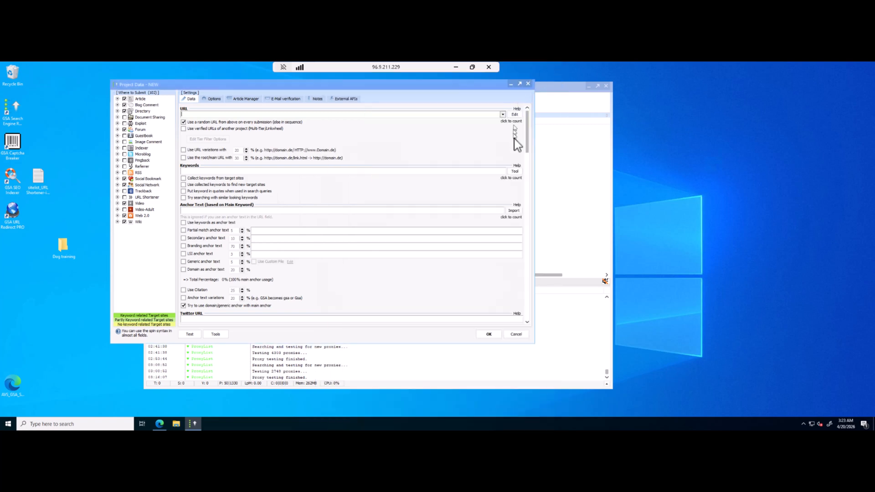
{"action": "left_click", "coordinate": [514, 115]}
{"action": "mouse_move", "coordinate": [549, 191]}
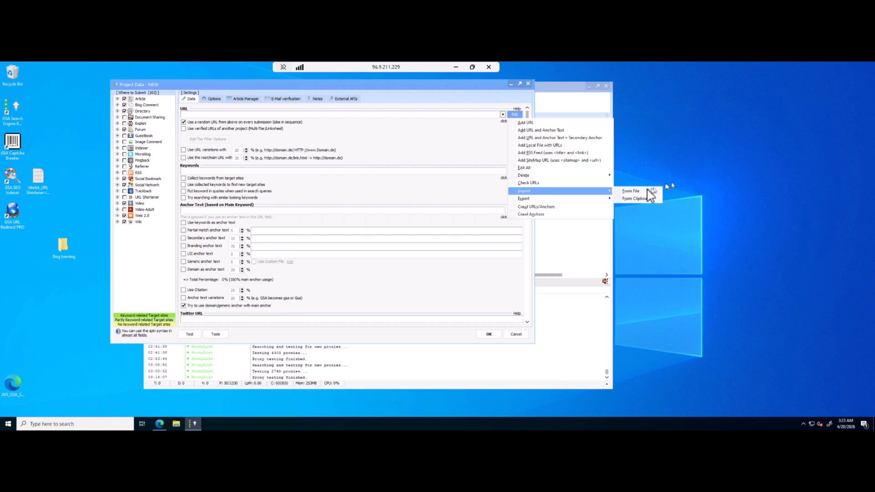
{"action": "left_click", "coordinate": [426, 119]}
Examine the entry dialog for adding a single URL without saving one, and the options for importing or exporting URL lists
{"action": "left_click", "coordinate": [517, 114]}
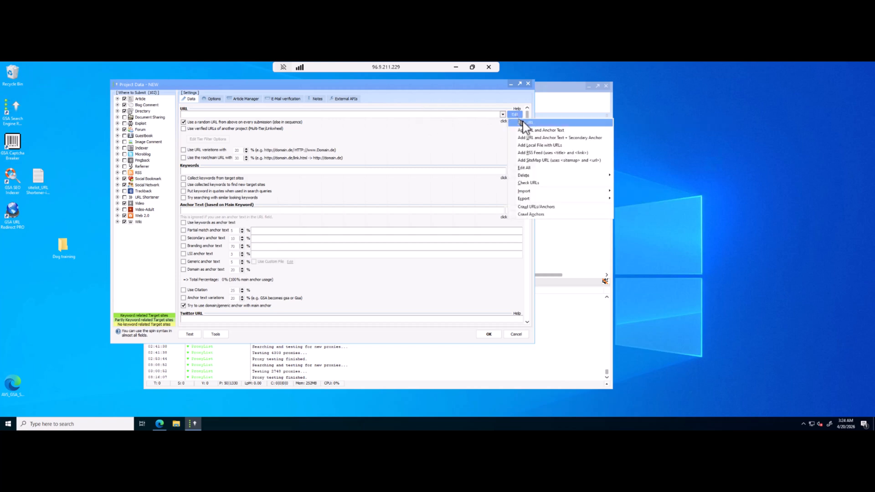
{"action": "left_click", "coordinate": [523, 122]}
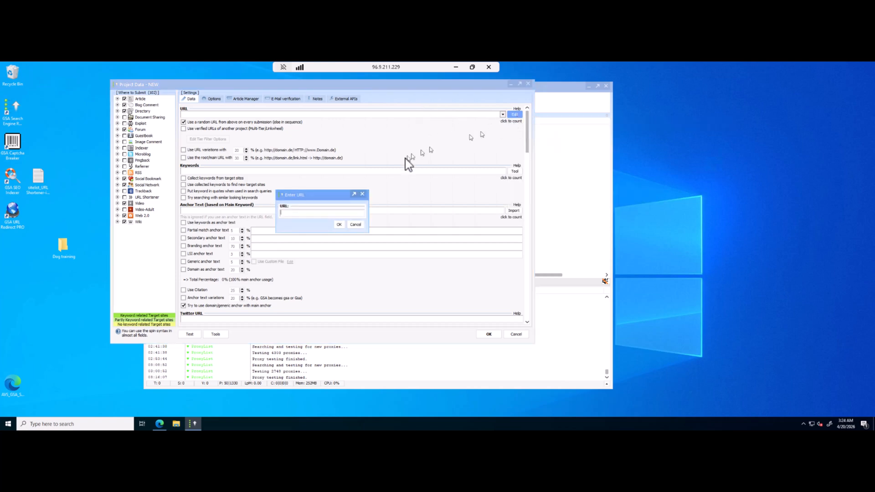
{"action": "right_click", "coordinate": [292, 212]}
{"action": "left_click", "coordinate": [336, 199]}
{"action": "left_click", "coordinate": [355, 224]}
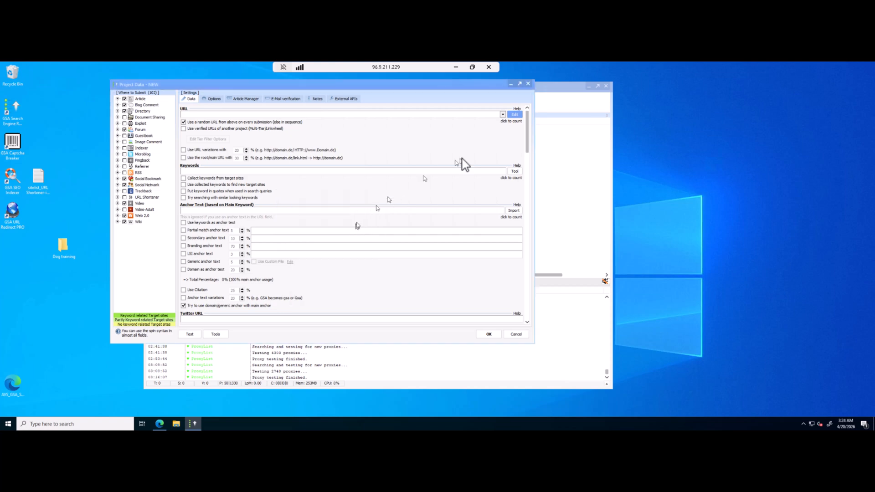
{"action": "left_click", "coordinate": [515, 115]}
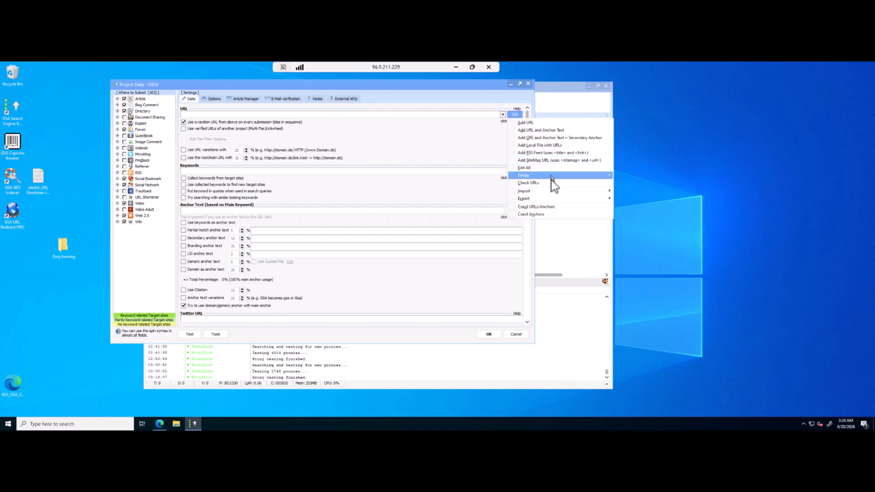
{"action": "mouse_move", "coordinate": [580, 191]}
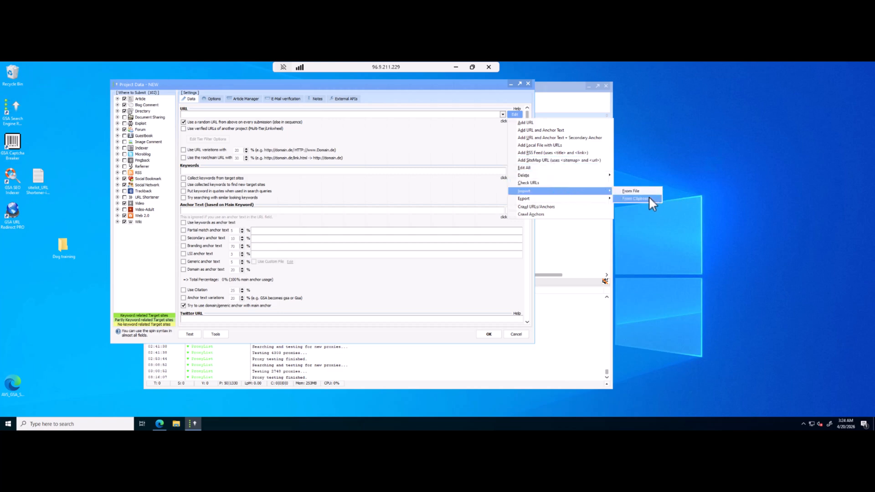
{"action": "mouse_move", "coordinate": [607, 198]}
{"action": "left_click", "coordinate": [464, 148]}
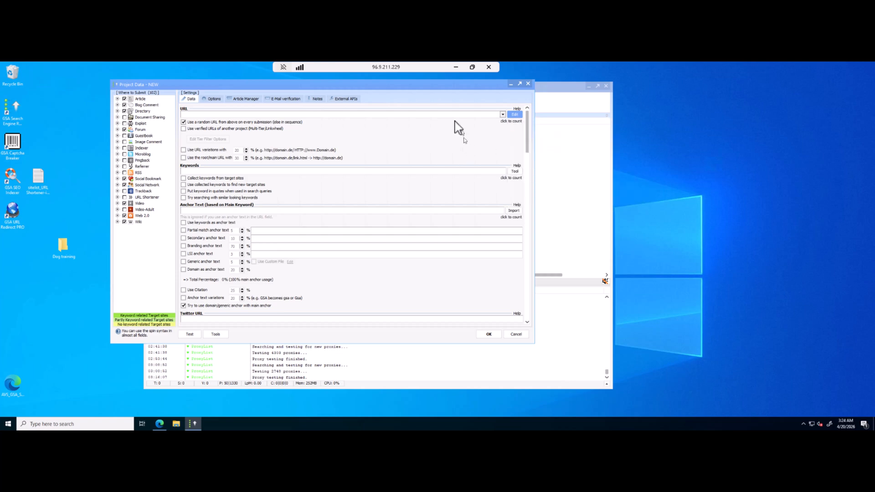
Enable URL variations for the project and set their share to 5%, keeping random URL selection on
{"action": "left_click", "coordinate": [184, 122]}
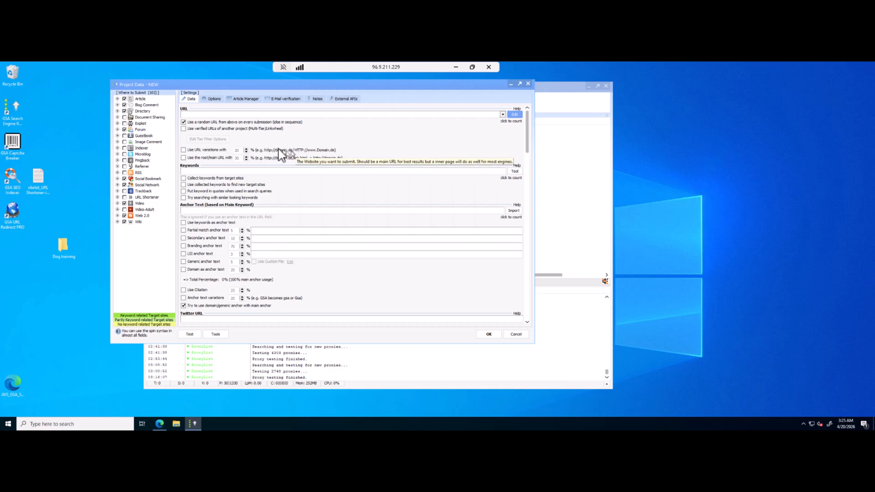
{"action": "left_click", "coordinate": [183, 150]}
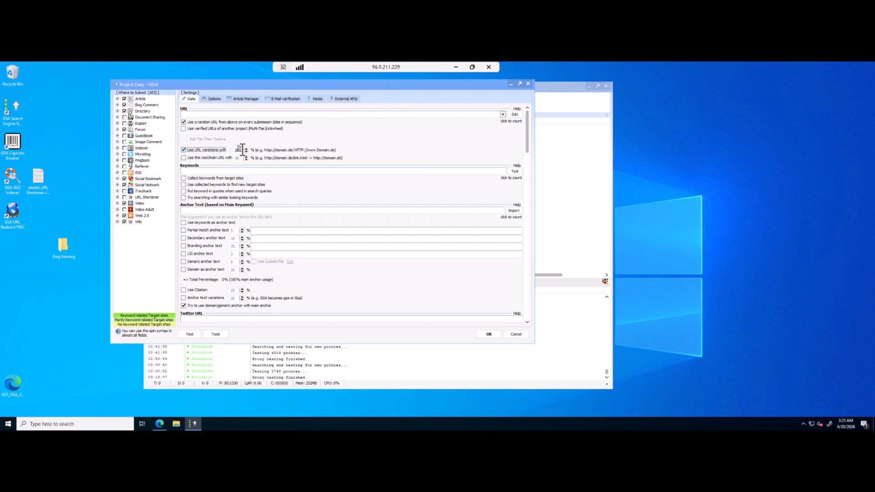
{"action": "left_click_drag", "start_coordinate": [240, 150], "coordinate": [229, 150]}
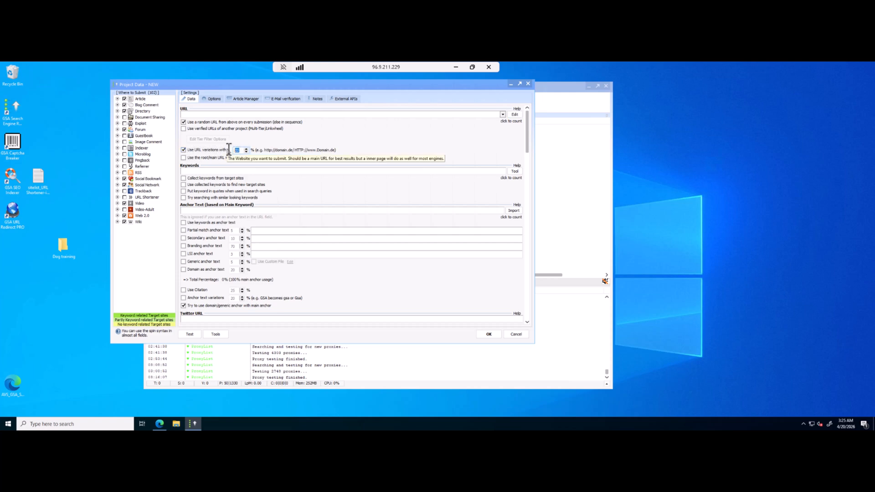
{"action": "type", "text": "5"}
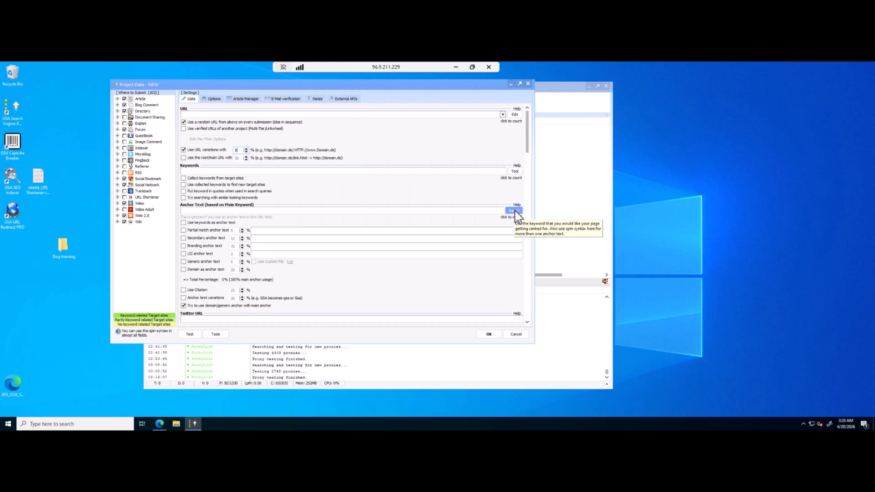
Enter the sample spin syntax {dog|cat|fish} as the main anchor text and clear the field again
{"action": "left_click", "coordinate": [394, 210]}
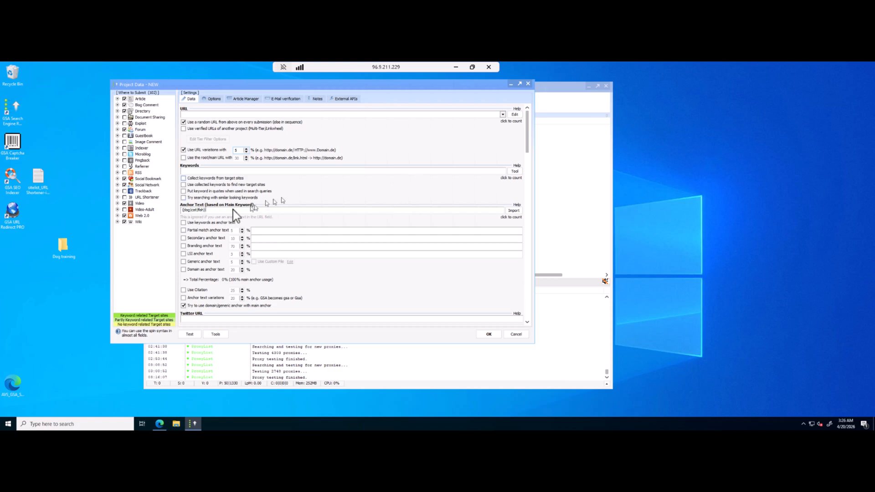
{"action": "left_click_drag", "start_coordinate": [211, 210], "coordinate": [163, 211]}
{"action": "key", "text": "BackSpace"}
View the sitelist_URL Shortener text file as an example of a plain list, and review the import sources for the main anchor text
{"action": "left_click", "coordinate": [38, 178]}
{"action": "double_click", "coordinate": [39, 178]}
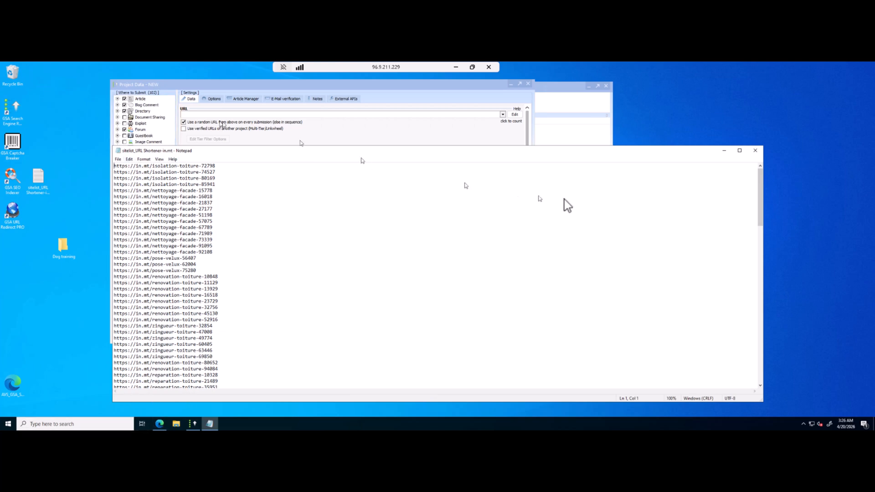
{"action": "left_click", "coordinate": [757, 152]}
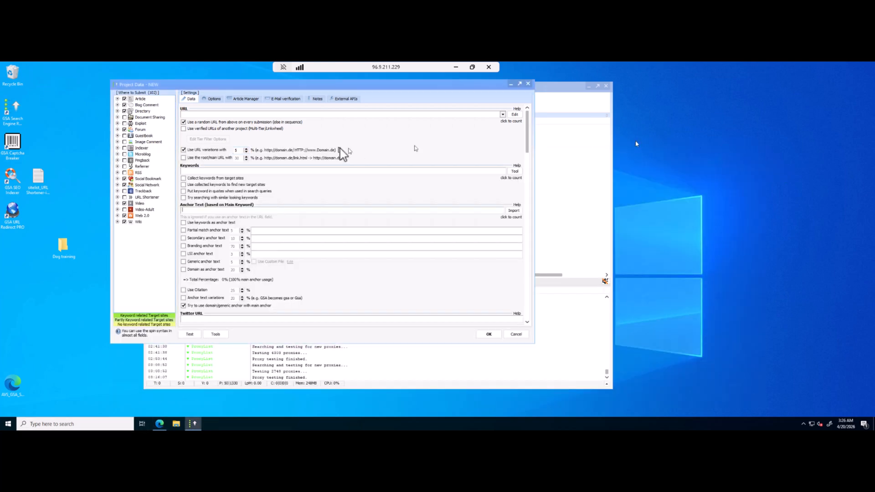
{"action": "left_click", "coordinate": [513, 211]}
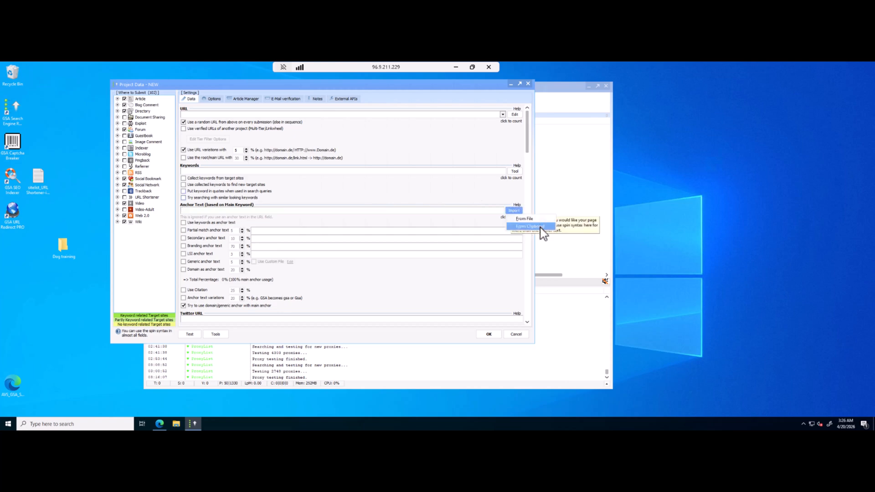
{"action": "left_click", "coordinate": [683, 175]}
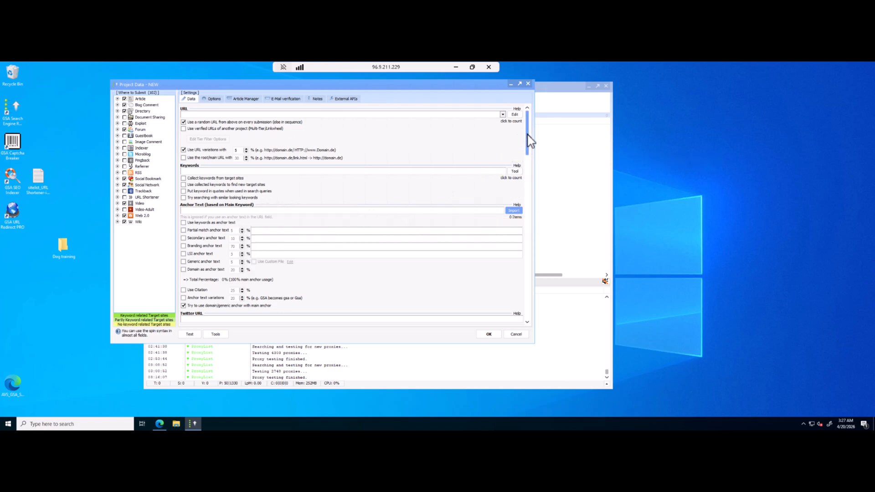
Try to make the project always use keywords to find target sites, reviewing the Keywords field first
{"action": "scroll", "coordinate": [528, 139], "scroll_direction": "down", "scroll_amount": 5}
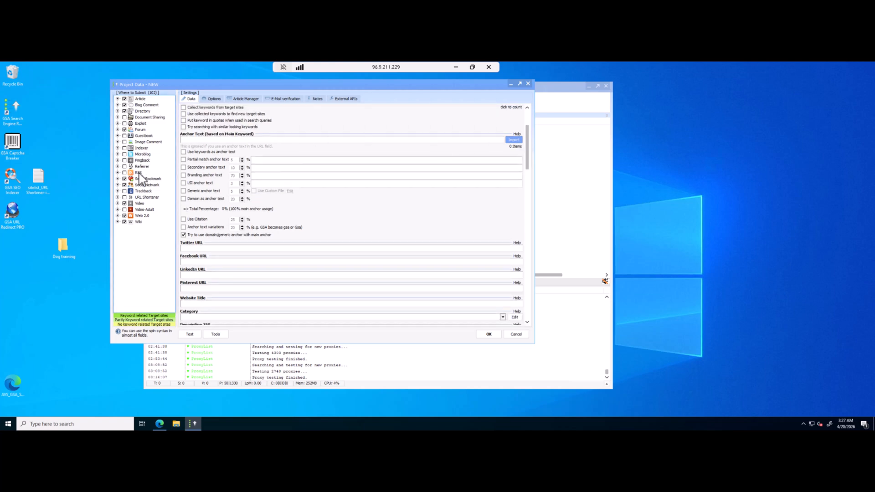
{"action": "left_click_drag", "start_coordinate": [528, 148], "coordinate": [531, 129]}
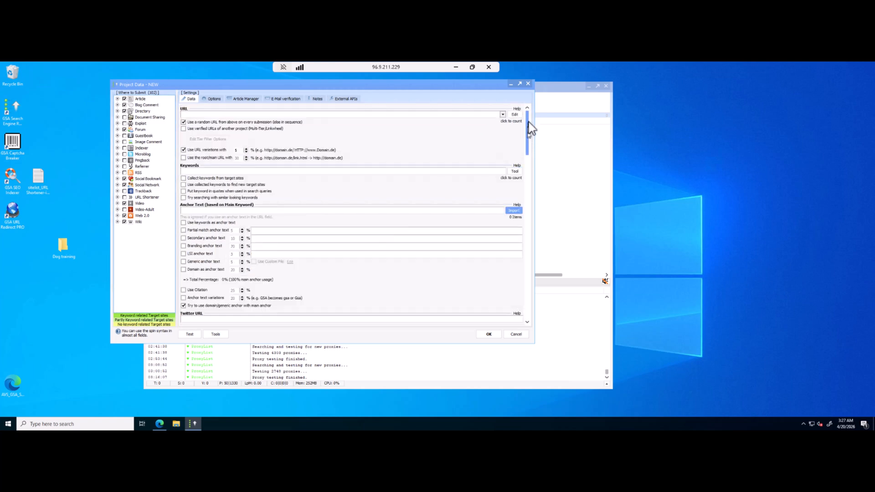
{"action": "left_click", "coordinate": [236, 171]}
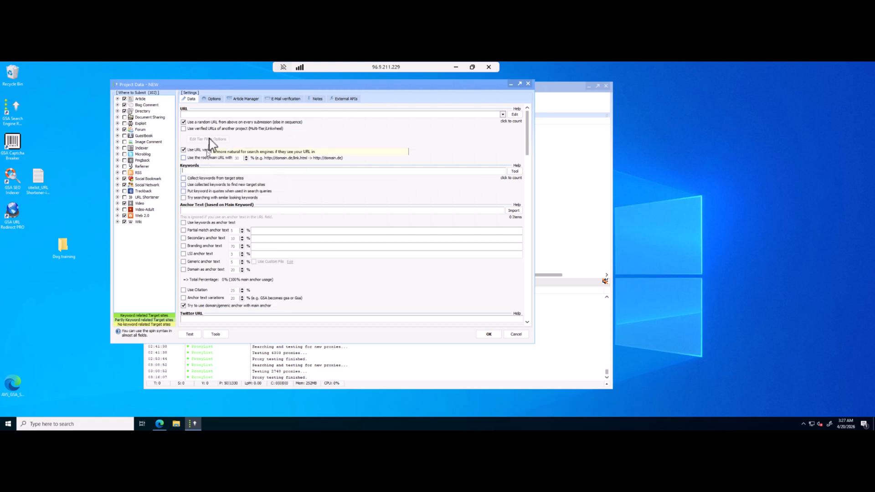
{"action": "left_click", "coordinate": [213, 98]}
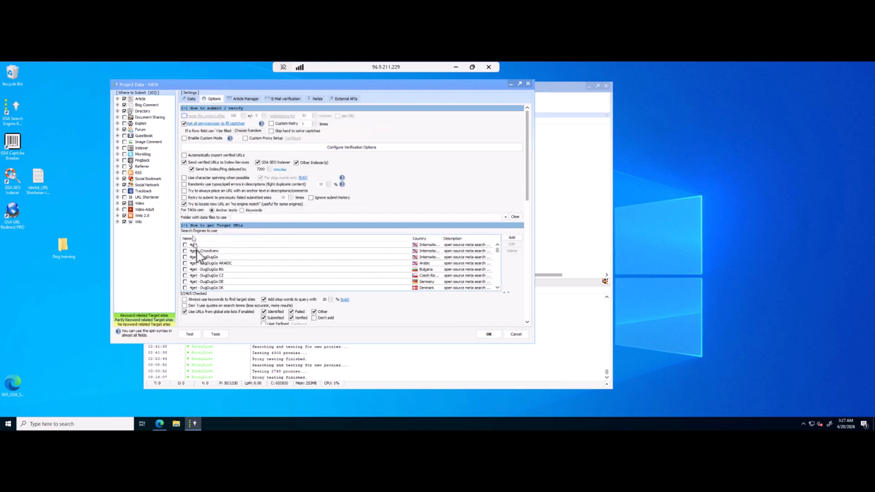
{"action": "left_click", "coordinate": [184, 300]}
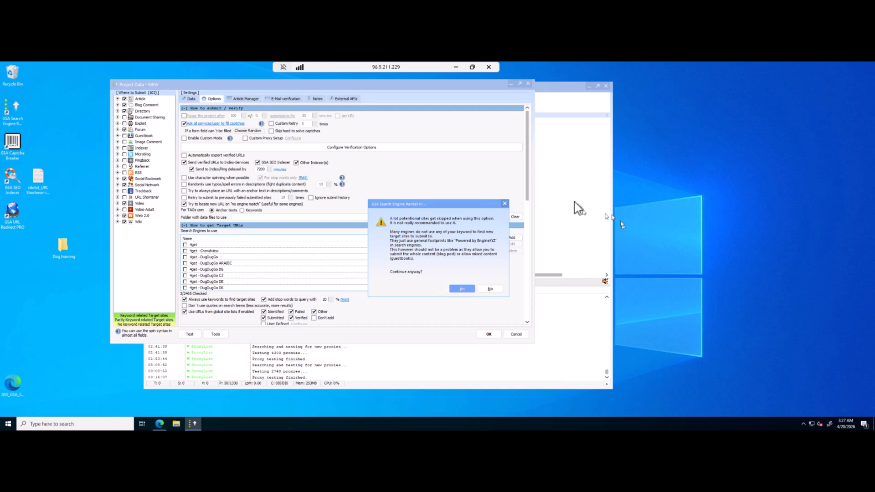
{"action": "left_click", "coordinate": [463, 288]}
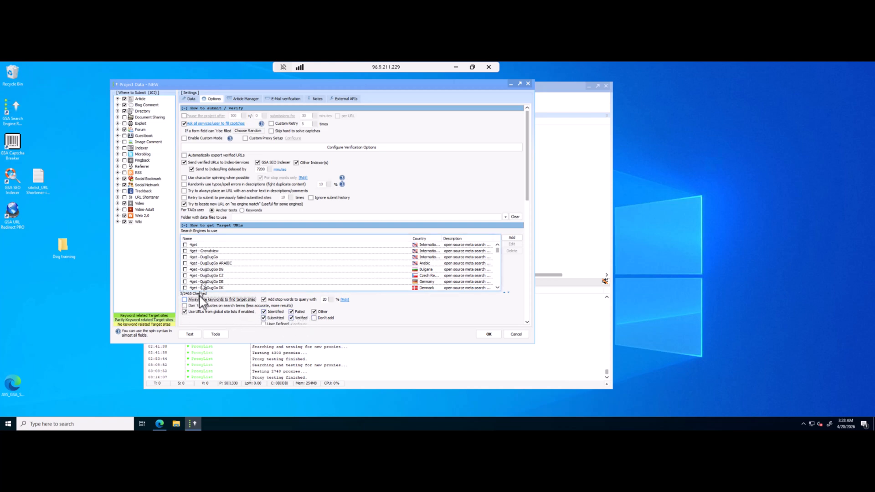
Discard the unsaved project, start another new one and review its Keywords and Anchor Text fields
{"action": "left_click", "coordinate": [515, 334]}
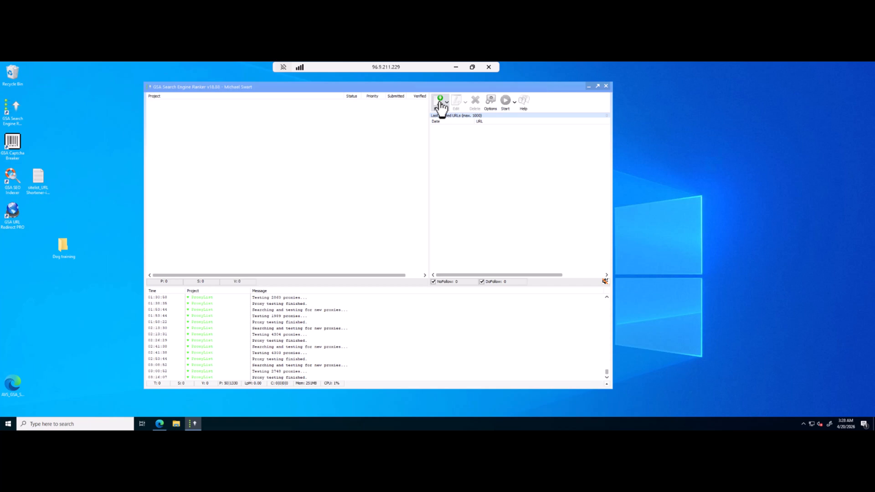
{"action": "left_click", "coordinate": [440, 101]}
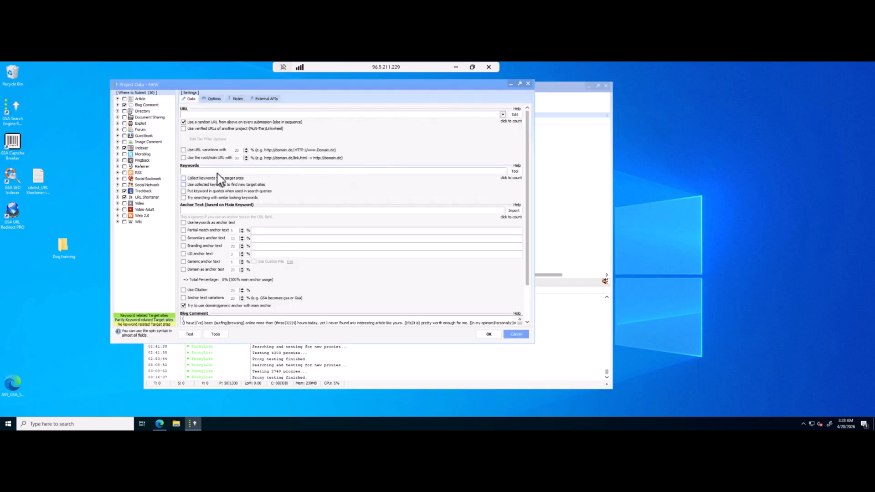
{"action": "left_click", "coordinate": [216, 170]}
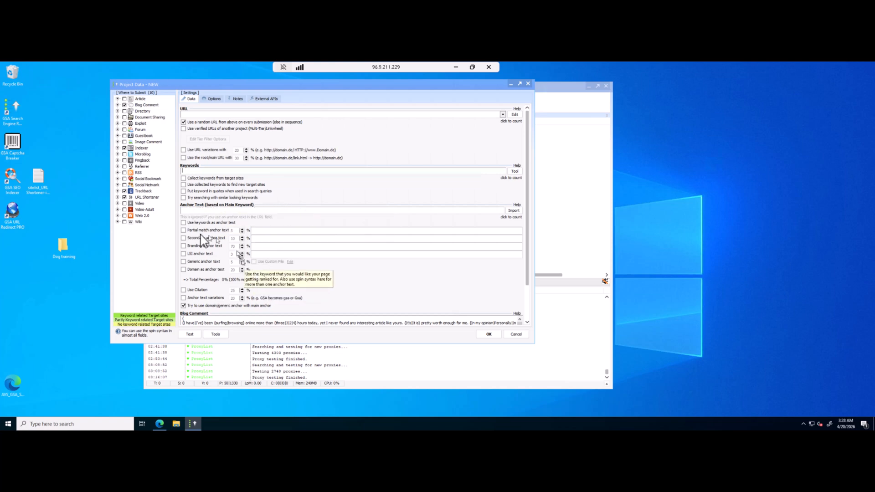
{"action": "left_click", "coordinate": [219, 210]}
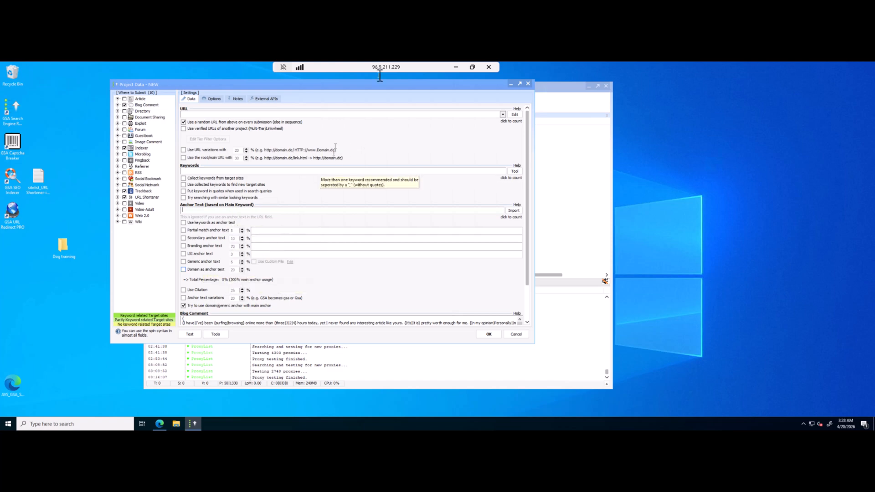
Switch from the remote desktop to the Brave browser and open the Asia Virtual Solutions blog
{"action": "left_click", "coordinate": [456, 67]}
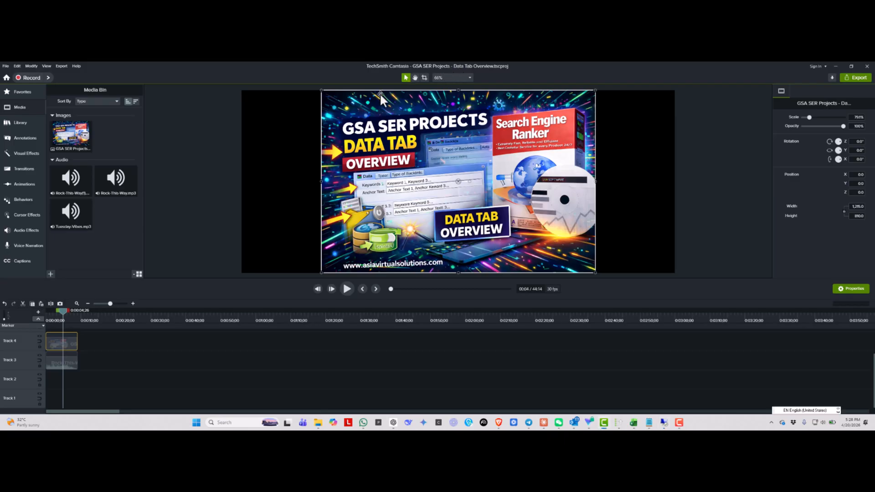
{"action": "left_click", "coordinate": [498, 423]}
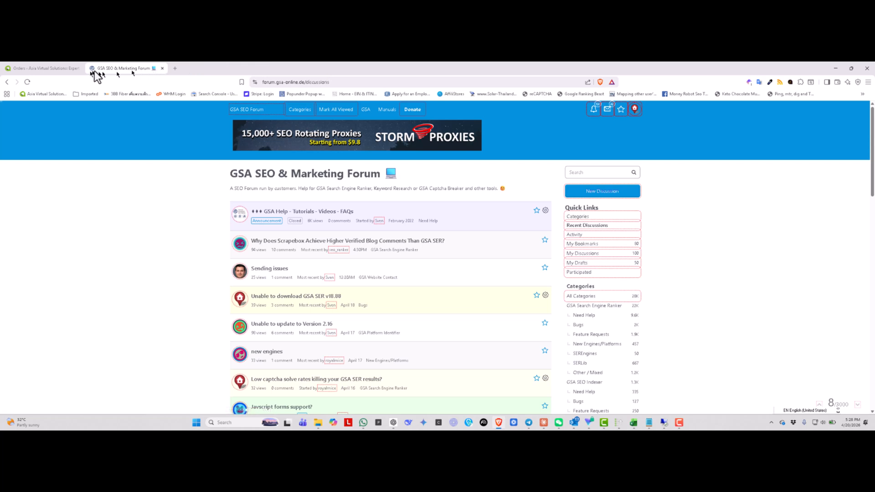
{"action": "left_click", "coordinate": [41, 69]}
{"action": "mouse_move", "coordinate": [20, 107]}
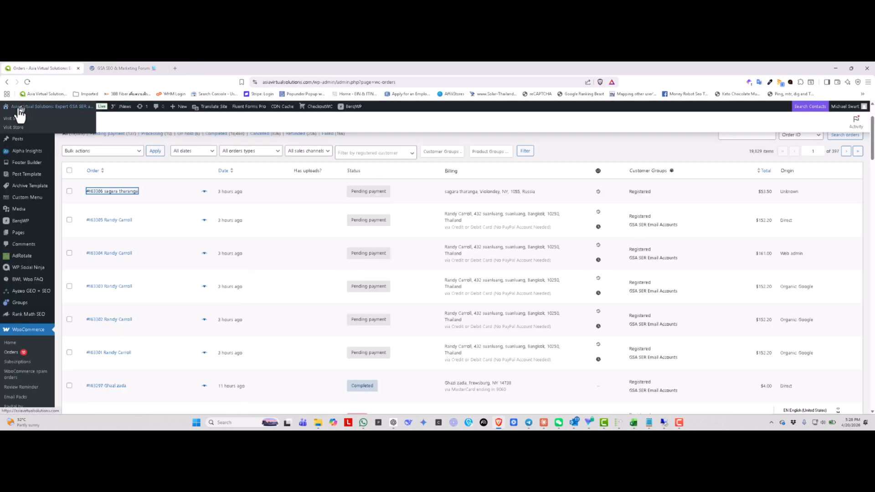
{"action": "right_click", "coordinate": [16, 125]}
{"action": "left_click", "coordinate": [43, 127]}
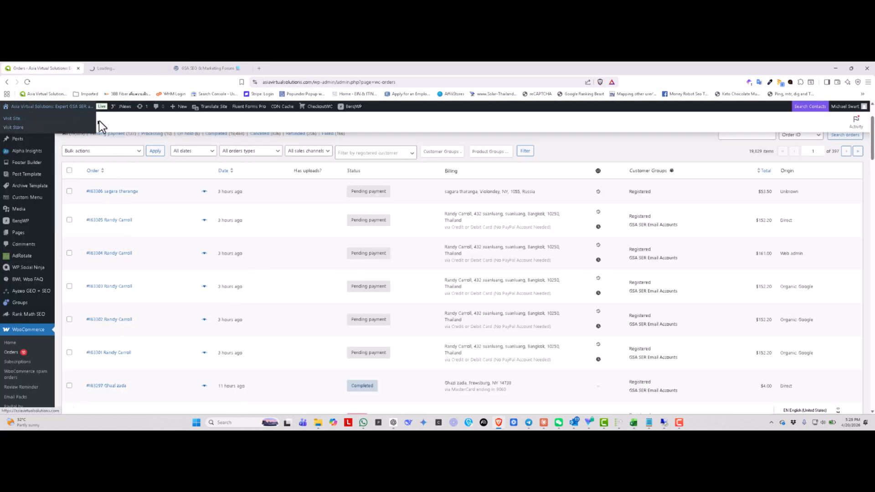
{"action": "left_click", "coordinate": [133, 68]}
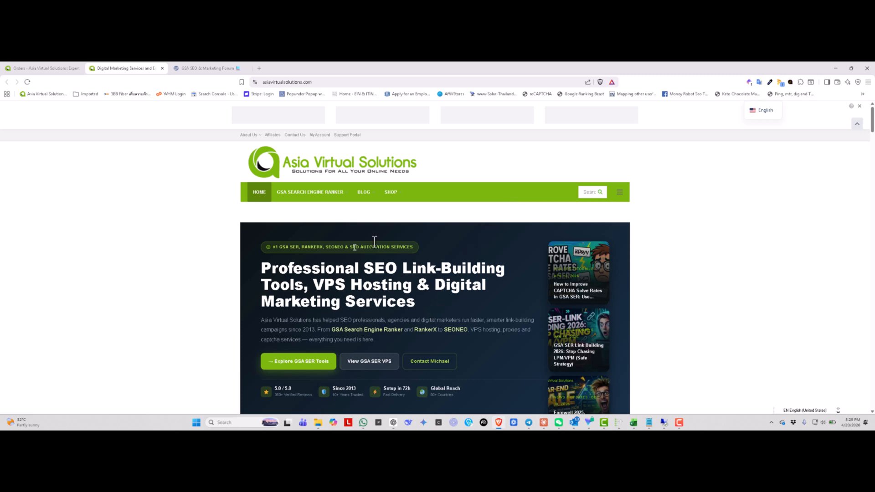
{"action": "left_click", "coordinate": [363, 168]}
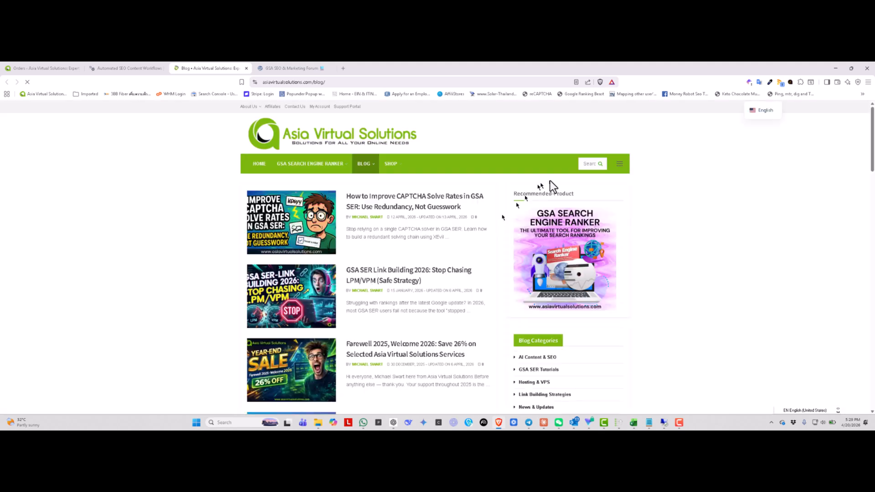
Find and open the blog article "Optimizing Anchor Text Variations for GSA Search Engine Ranker Success"
{"action": "scroll", "coordinate": [392, 267], "scroll_direction": "down", "scroll_amount": 6}
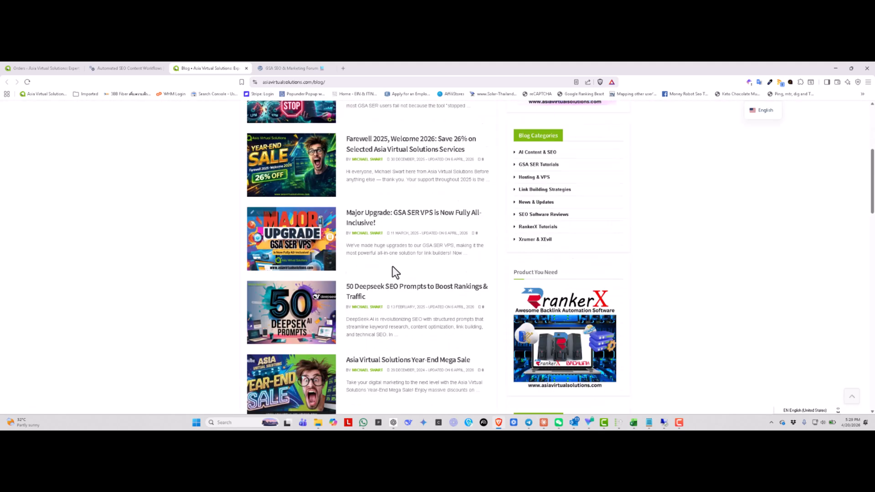
{"action": "scroll", "coordinate": [392, 267], "scroll_direction": "down", "scroll_amount": 3}
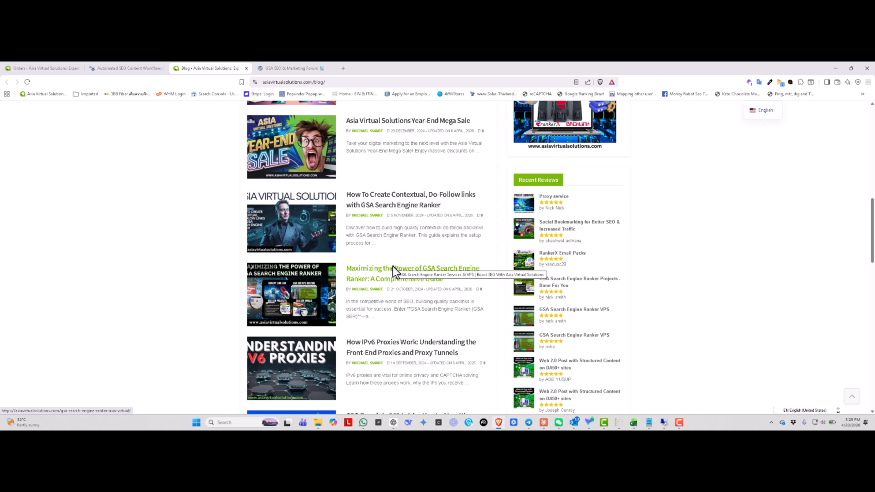
{"action": "scroll", "coordinate": [392, 269], "scroll_direction": "down", "scroll_amount": 1}
{"action": "scroll", "coordinate": [392, 269], "scroll_direction": "down", "scroll_amount": 4}
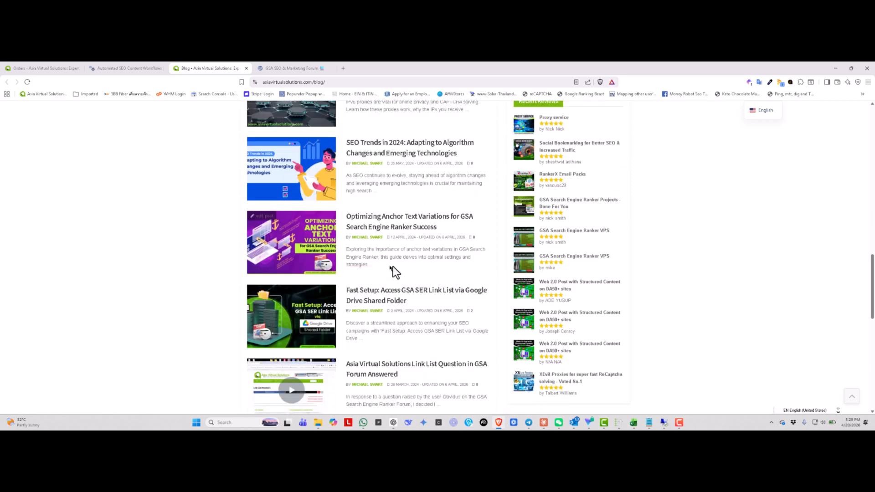
{"action": "left_click", "coordinate": [389, 223]}
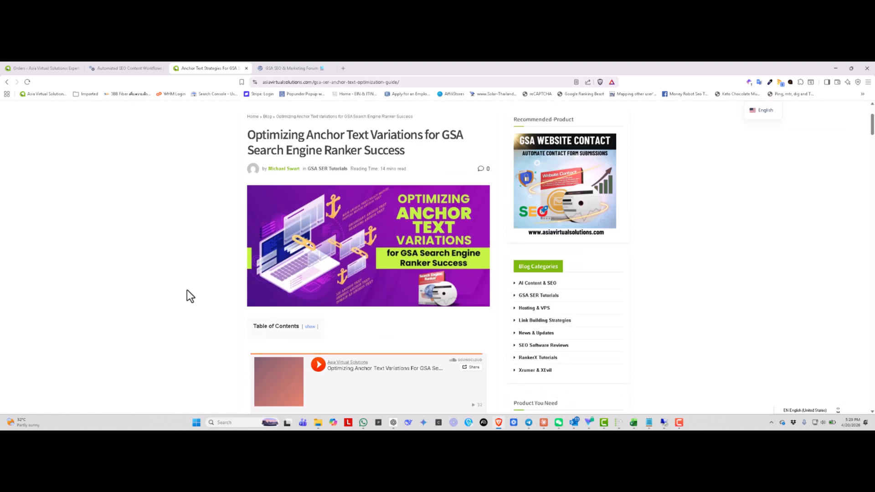
Examine the article's recommended percentages and rationale for each anchor text type, from exact match to domain anchors
{"action": "scroll", "coordinate": [187, 291], "scroll_direction": "down", "scroll_amount": 15}
{"action": "scroll", "coordinate": [187, 290], "scroll_direction": "down", "scroll_amount": 8}
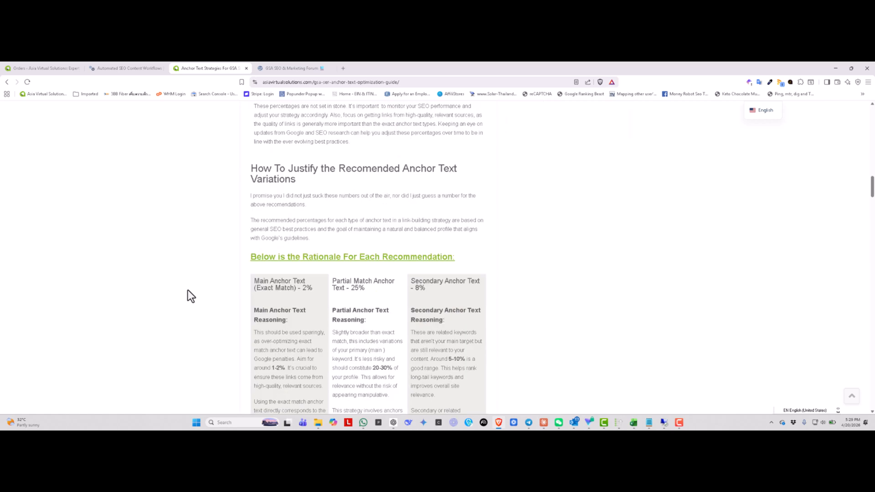
{"action": "scroll", "coordinate": [188, 289], "scroll_direction": "down", "scroll_amount": 3}
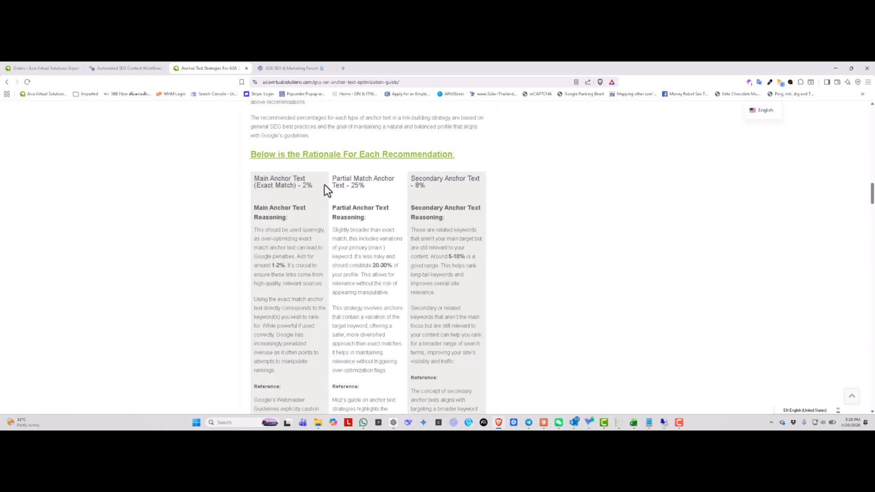
{"action": "scroll", "coordinate": [264, 232], "scroll_direction": "down", "scroll_amount": 15}
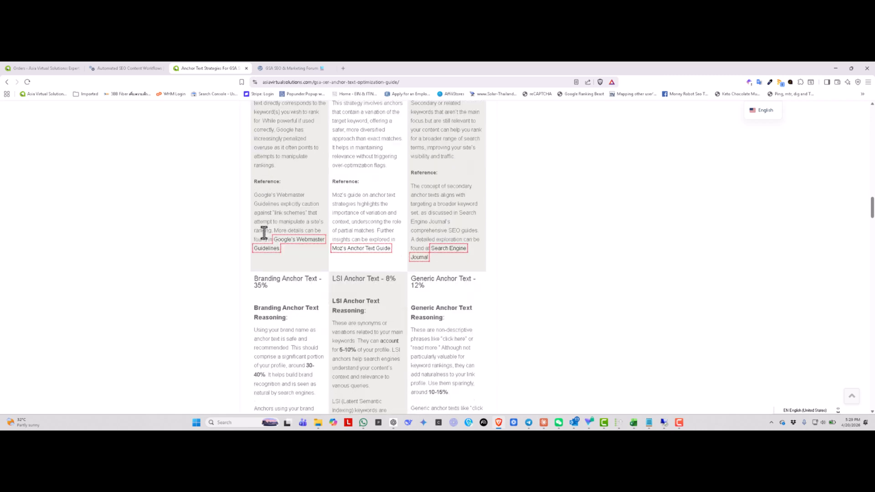
{"action": "scroll", "coordinate": [265, 233], "scroll_direction": "down", "scroll_amount": 3}
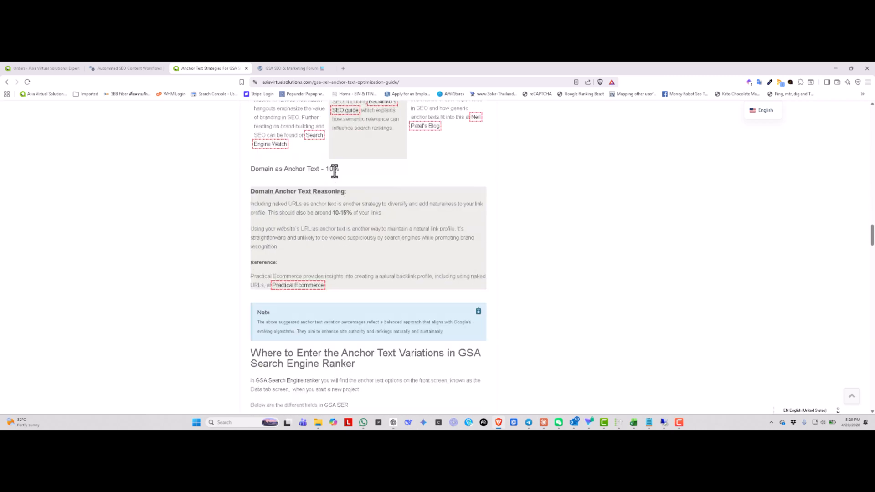
{"action": "scroll", "coordinate": [320, 221], "scroll_direction": "down", "scroll_amount": 3}
{"action": "scroll", "coordinate": [317, 237], "scroll_direction": "up", "scroll_amount": 6}
{"action": "scroll", "coordinate": [318, 237], "scroll_direction": "up", "scroll_amount": 8}
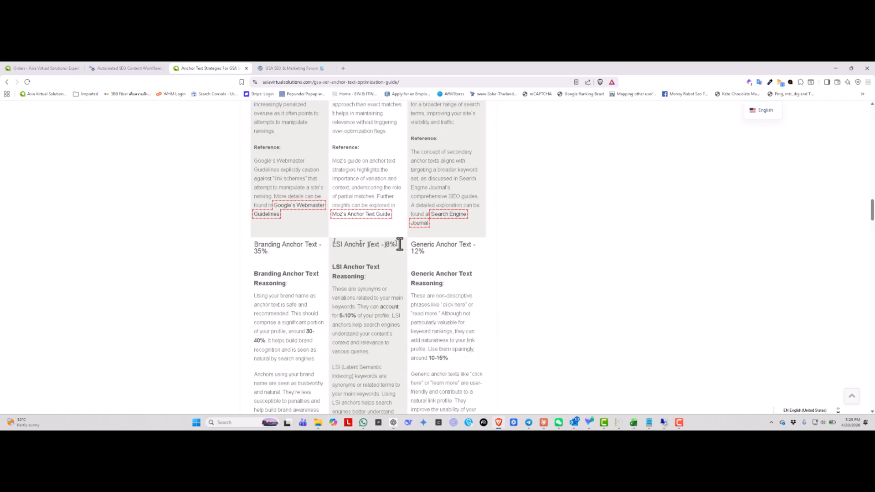
{"action": "scroll", "coordinate": [329, 272], "scroll_direction": "down", "scroll_amount": 4}
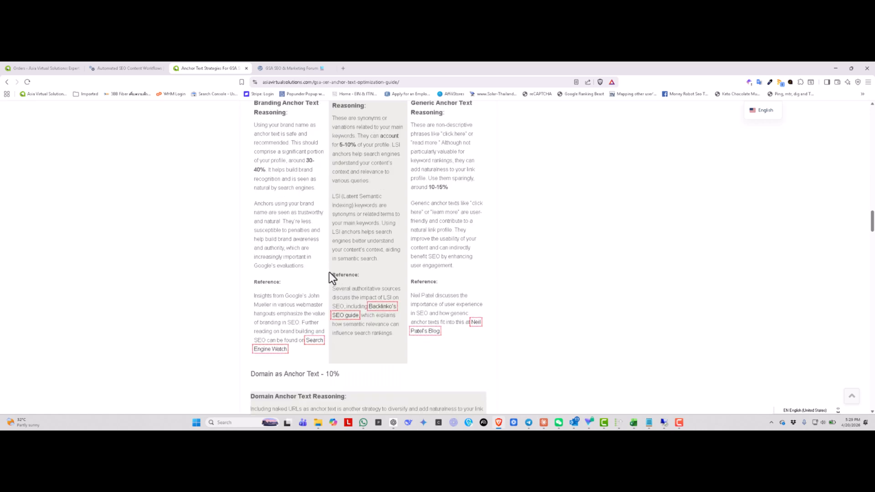
Review where the article says to enter the anchor text variations, and open the Open AI GPT linked under AI Anchor Text Variation Tool
{"action": "scroll", "coordinate": [312, 174], "scroll_direction": "up", "scroll_amount": 2}
{"action": "scroll", "coordinate": [313, 187], "scroll_direction": "down", "scroll_amount": 10}
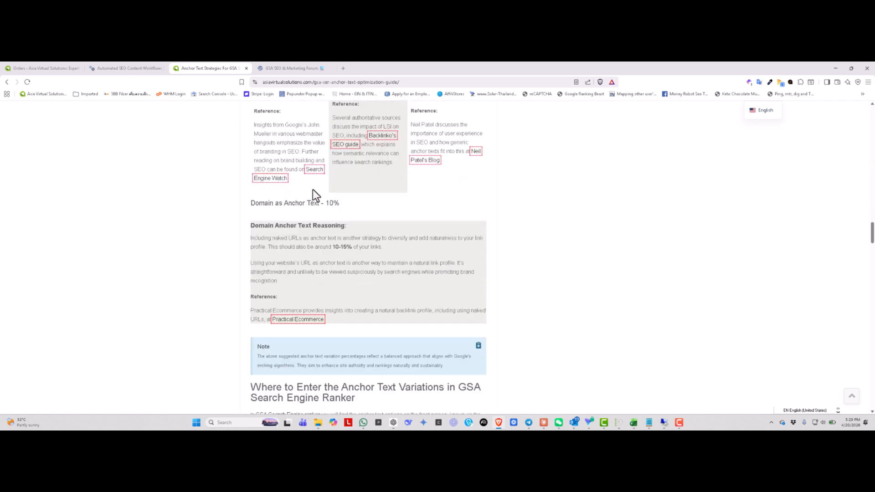
{"action": "scroll", "coordinate": [314, 189], "scroll_direction": "down", "scroll_amount": 3}
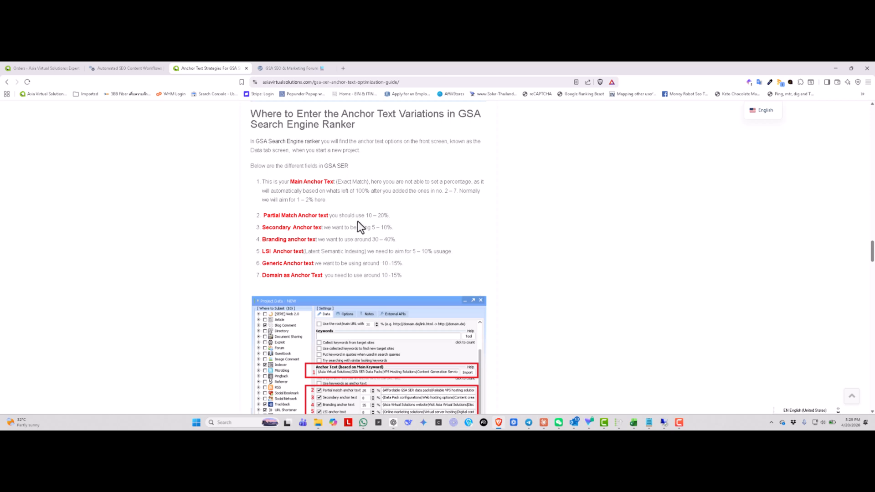
{"action": "scroll", "coordinate": [358, 221], "scroll_direction": "down", "scroll_amount": 3}
{"action": "scroll", "coordinate": [360, 223], "scroll_direction": "down", "scroll_amount": 4}
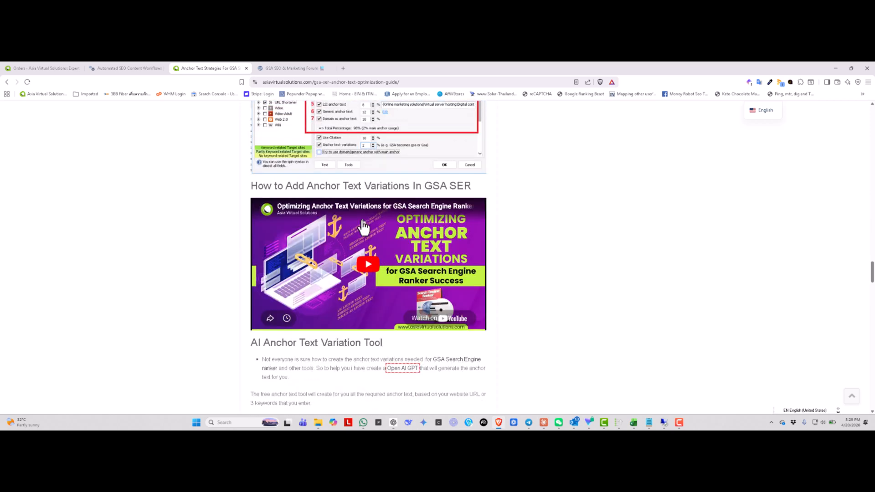
{"action": "scroll", "coordinate": [246, 269], "scroll_direction": "down", "scroll_amount": 2}
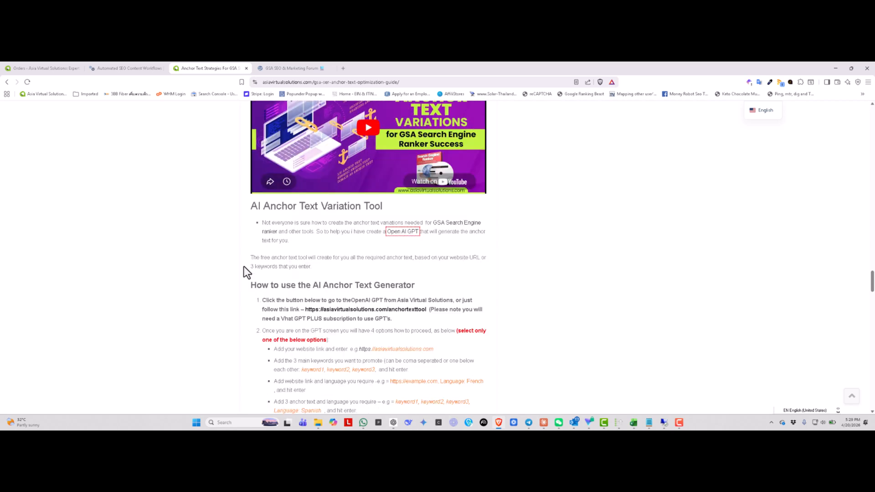
{"action": "scroll", "coordinate": [247, 272], "scroll_direction": "down", "scroll_amount": 1}
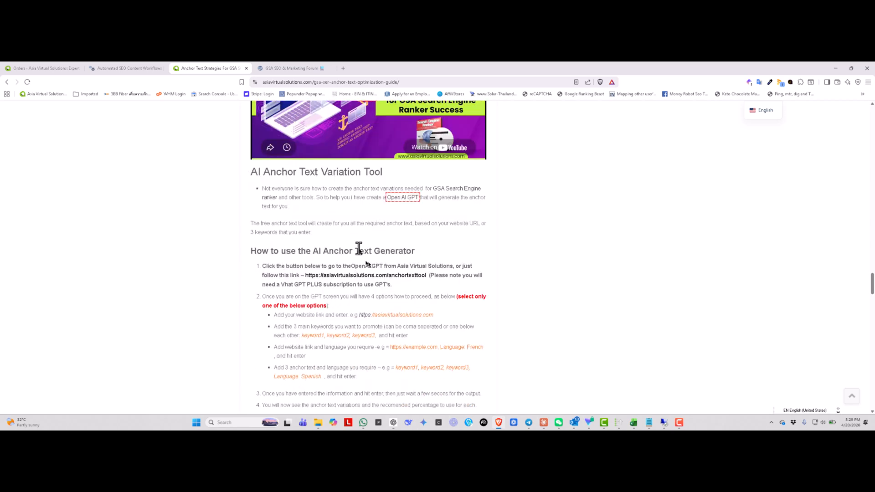
{"action": "left_click", "coordinate": [402, 200]}
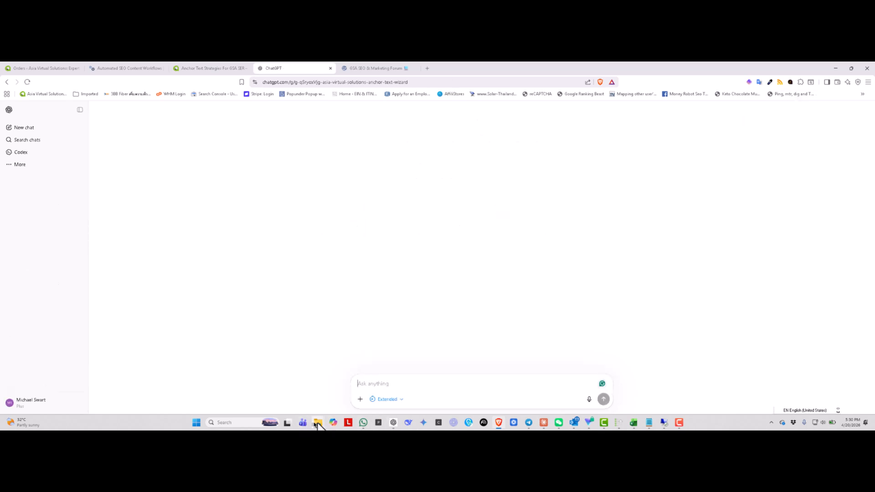
Switch to File Explorer and open the KM-Plus folder under Products and Services, Content Creation
{"action": "mouse_move", "coordinate": [318, 421]}
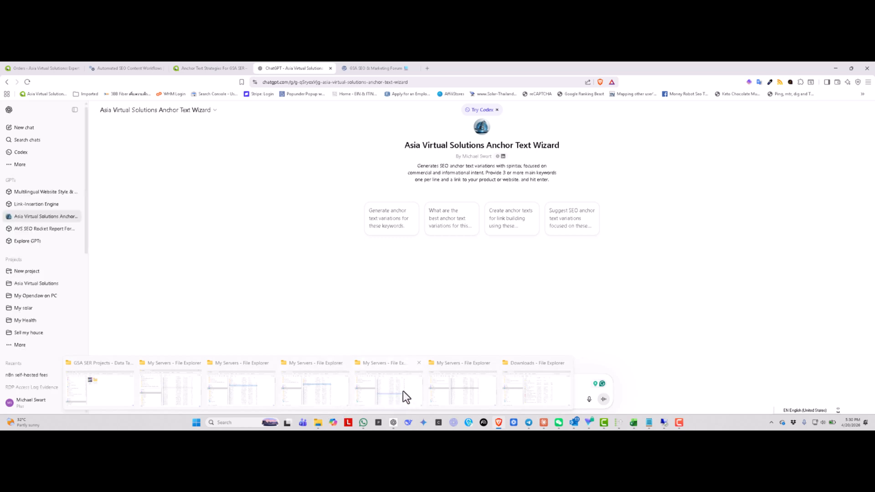
{"action": "left_click", "coordinate": [308, 365]}
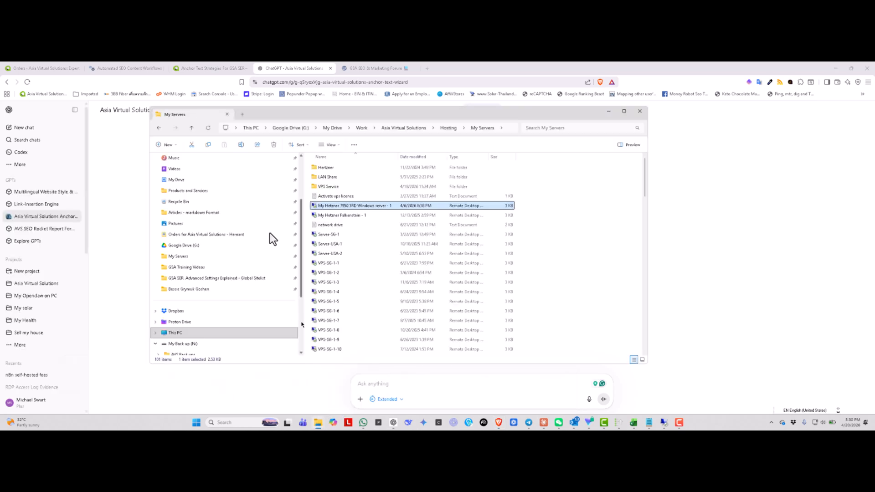
{"action": "left_click", "coordinate": [185, 192]}
{"action": "left_click", "coordinate": [329, 179]}
{"action": "double_click", "coordinate": [329, 179]}
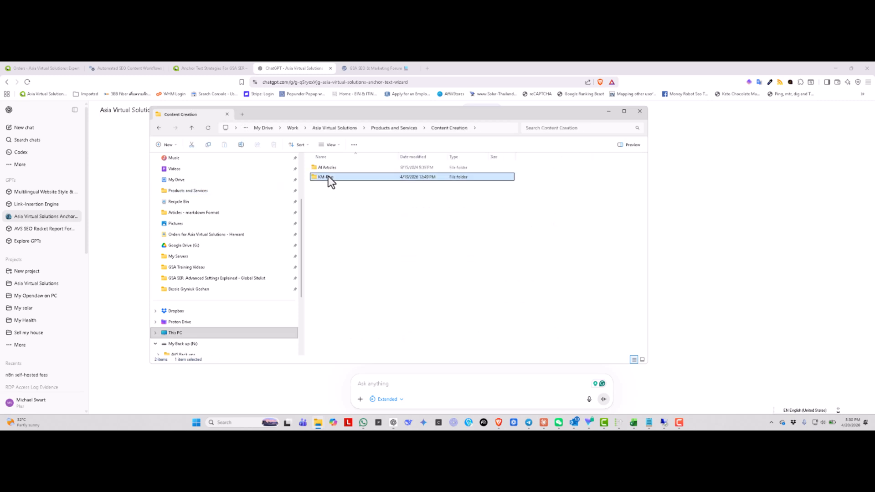
{"action": "double_click", "coordinate": [328, 177]}
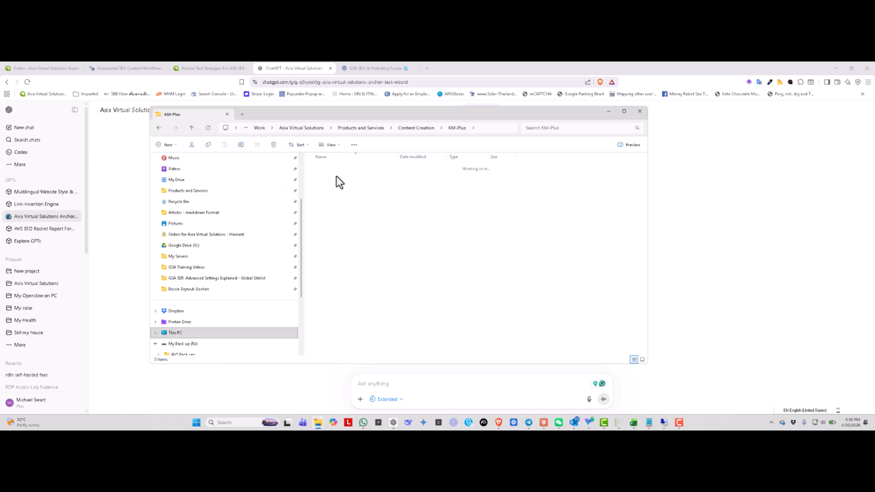
Look through the In Progress - 1 Tier folder and open the customer order folder named after a person
{"action": "double_click", "coordinate": [336, 167]}
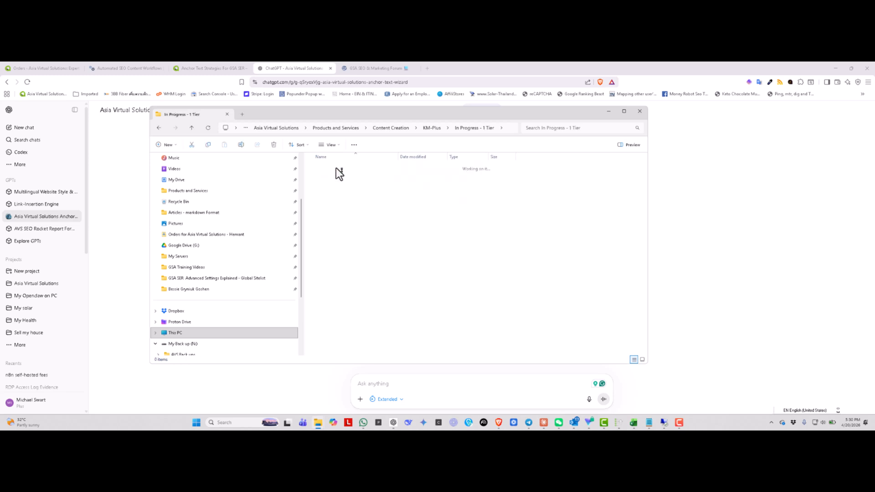
{"action": "left_click", "coordinate": [423, 128]}
{"action": "double_click", "coordinate": [343, 176]}
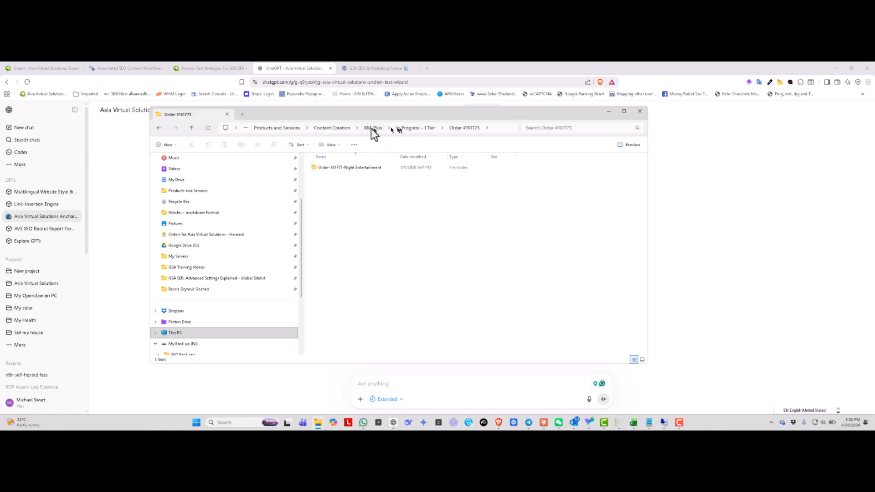
{"action": "left_click", "coordinate": [371, 128]}
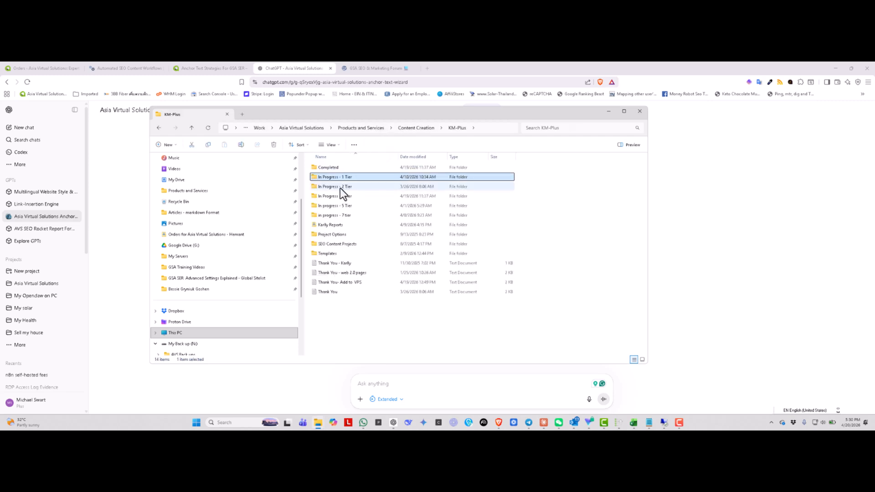
{"action": "double_click", "coordinate": [343, 176]}
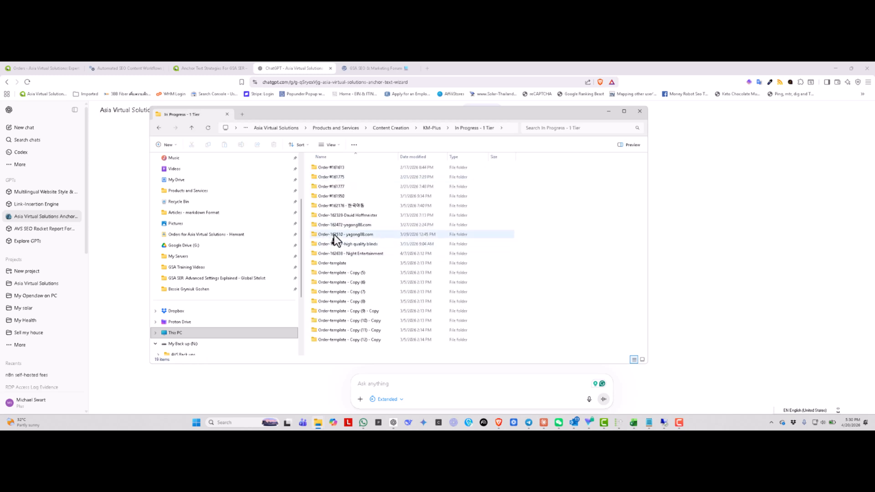
{"action": "double_click", "coordinate": [334, 215]}
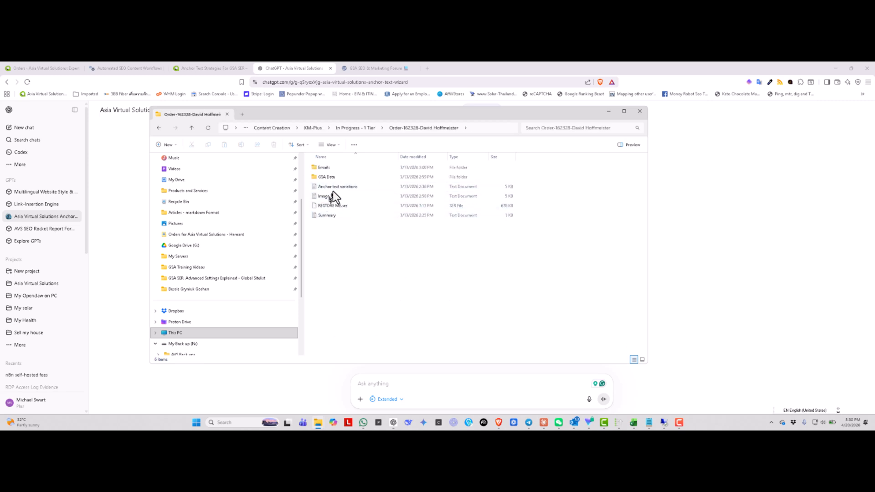
Copy the three anchor text keywords from this order's Summary file and close the file
{"action": "double_click", "coordinate": [326, 216]}
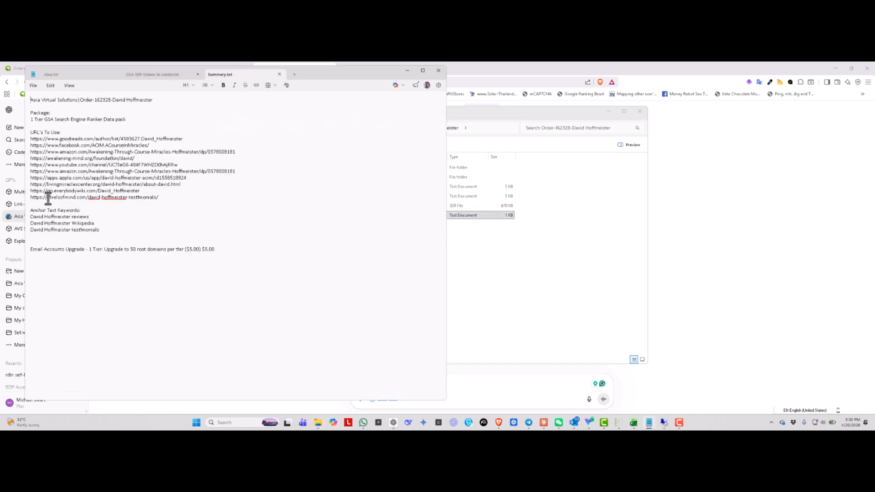
{"action": "left_click_drag", "start_coordinate": [100, 230], "coordinate": [18, 217]}
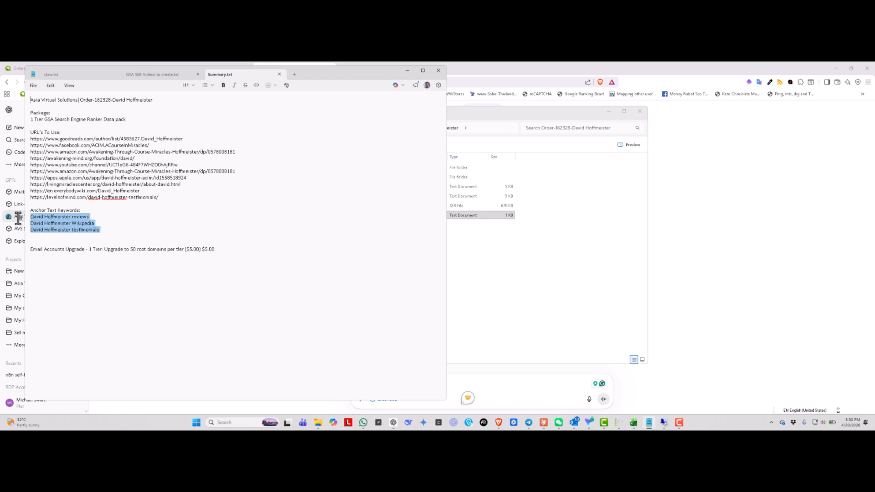
{"action": "right_click", "coordinate": [70, 220]}
{"action": "left_click", "coordinate": [98, 230]}
{"action": "left_click", "coordinate": [435, 72]}
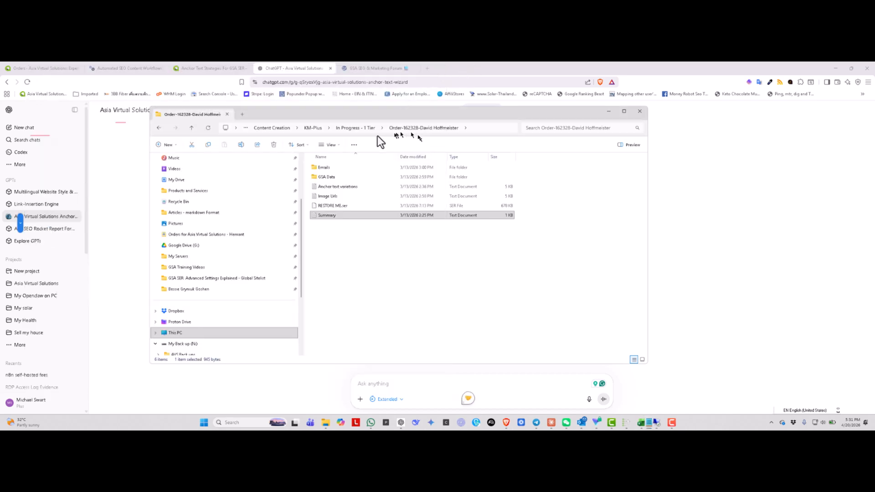
Open the Summary file of the bitcoin casino canada order in KM-Plus's in progress - 7 tier folder
{"action": "left_click", "coordinate": [312, 128]}
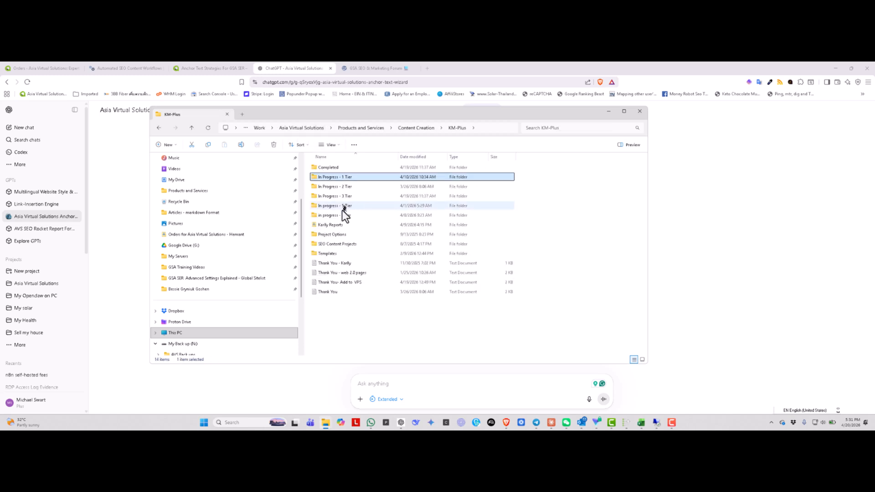
{"action": "double_click", "coordinate": [341, 215]}
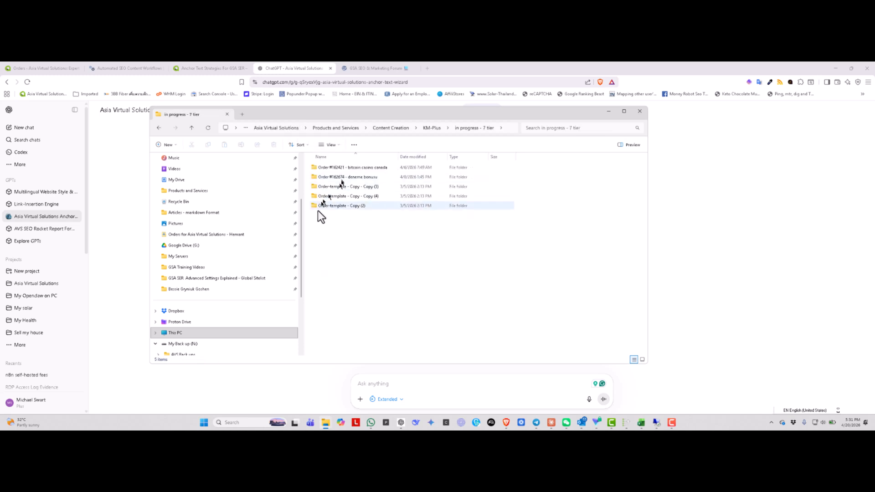
{"action": "double_click", "coordinate": [342, 168]}
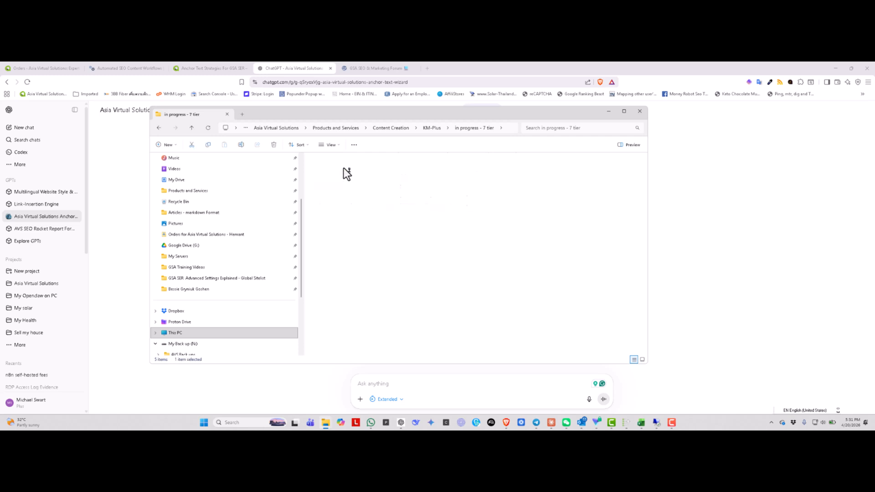
{"action": "left_click", "coordinate": [326, 216]}
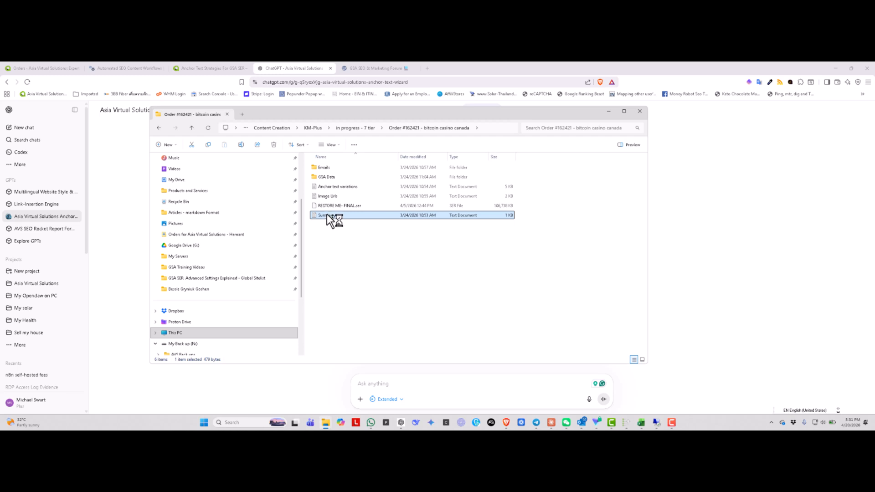
{"action": "double_click", "coordinate": [326, 214]}
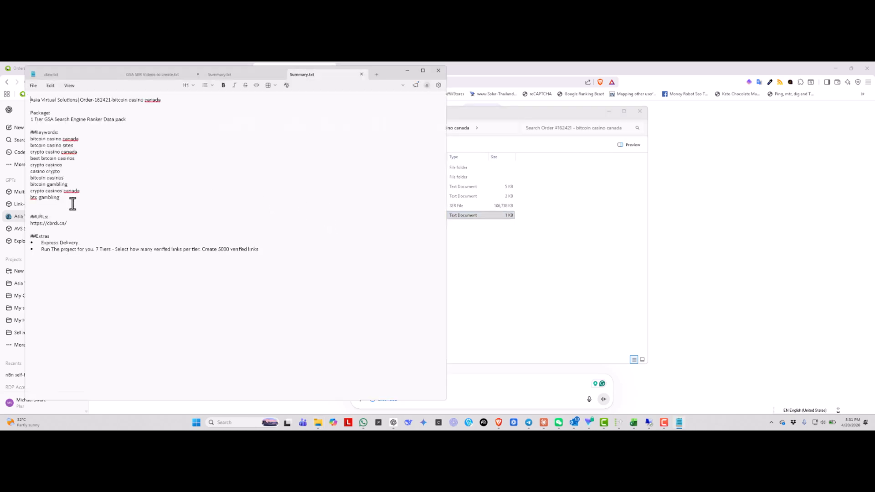
Copy the keyword list from bitcoin casino canada to btc gambling into the Anchor Text Wizard prompt in Brave, adding a line break
{"action": "left_click_drag", "start_coordinate": [72, 199], "coordinate": [16, 138]}
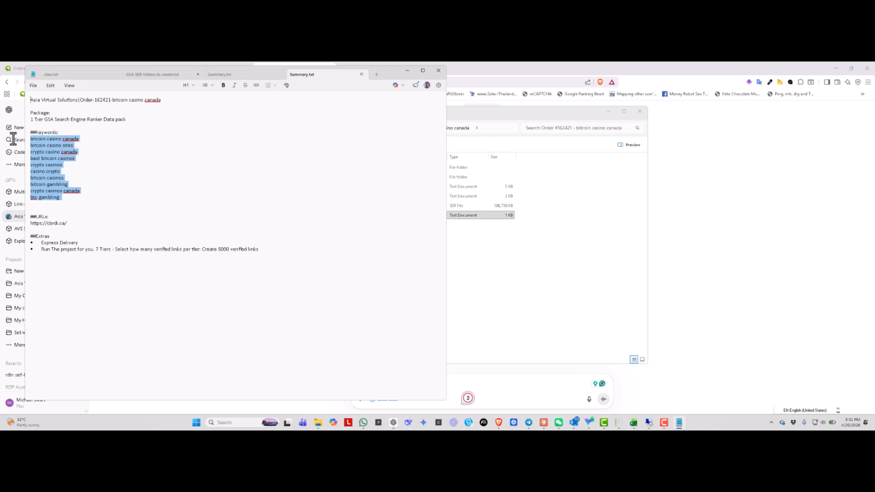
{"action": "right_click", "coordinate": [53, 159]}
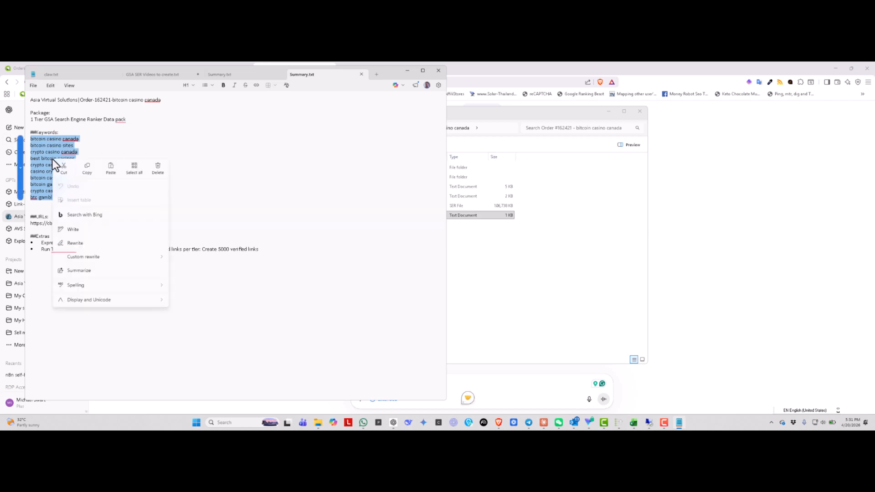
{"action": "left_click", "coordinate": [87, 169]}
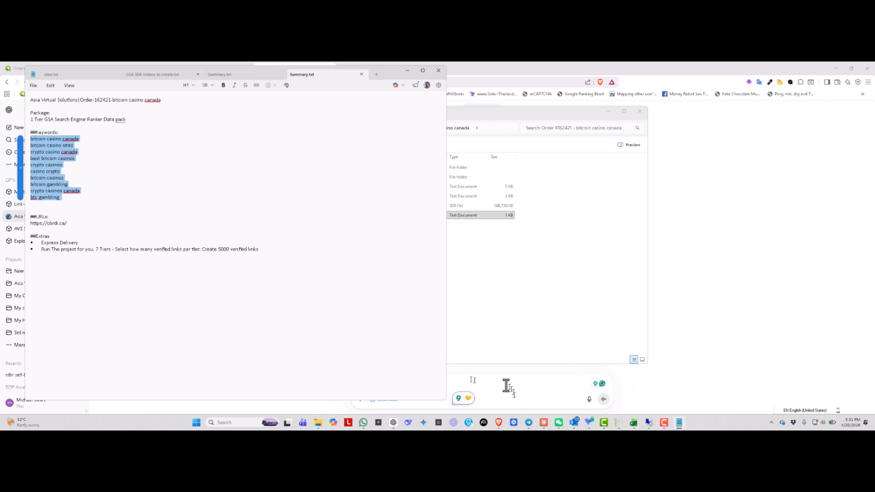
{"action": "left_click", "coordinate": [498, 422]}
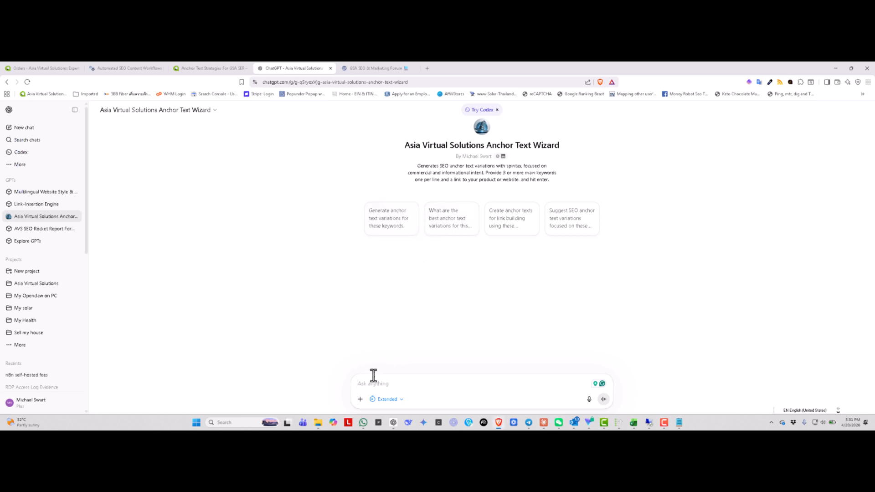
{"action": "key", "text": "ctrl+v"}
{"action": "key", "text": "shift+Return"}
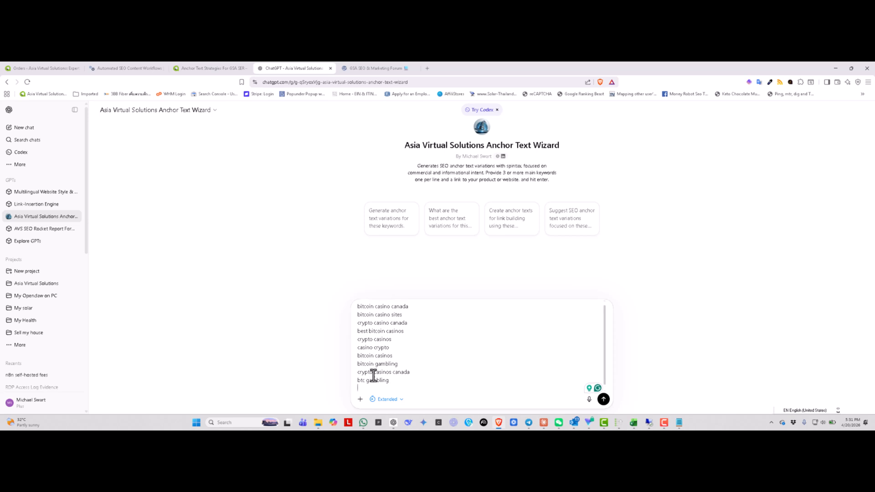
{"action": "left_click", "coordinate": [678, 422]}
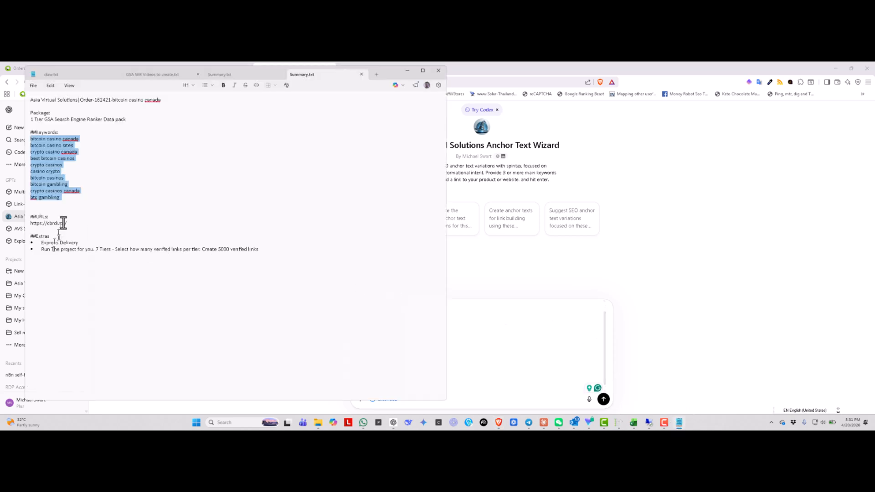
{"action": "left_click_drag", "start_coordinate": [68, 223], "coordinate": [28, 223]}
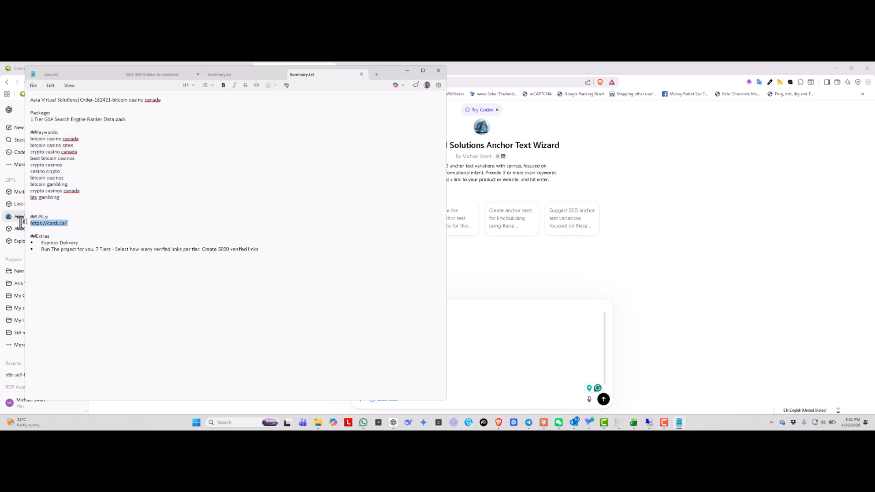
{"action": "right_click", "coordinate": [52, 224]}
{"action": "left_click", "coordinate": [86, 232]}
{"action": "left_click", "coordinate": [515, 392]}
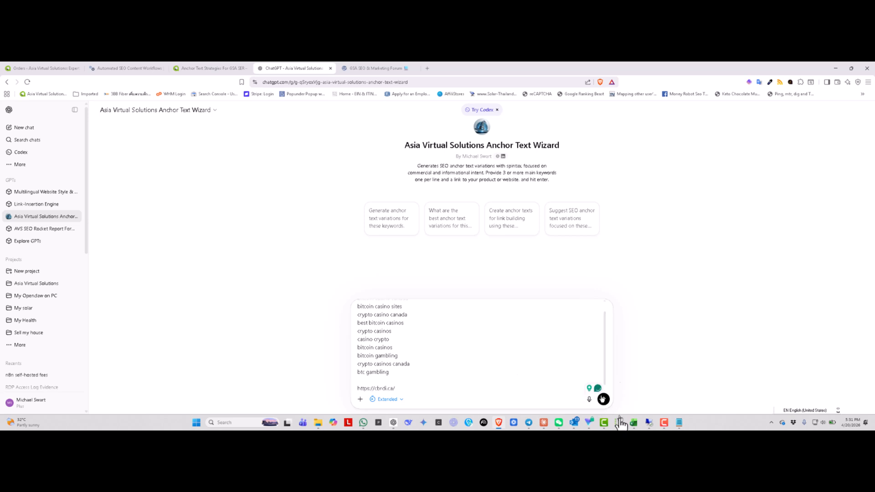
{"action": "left_click", "coordinate": [603, 399]}
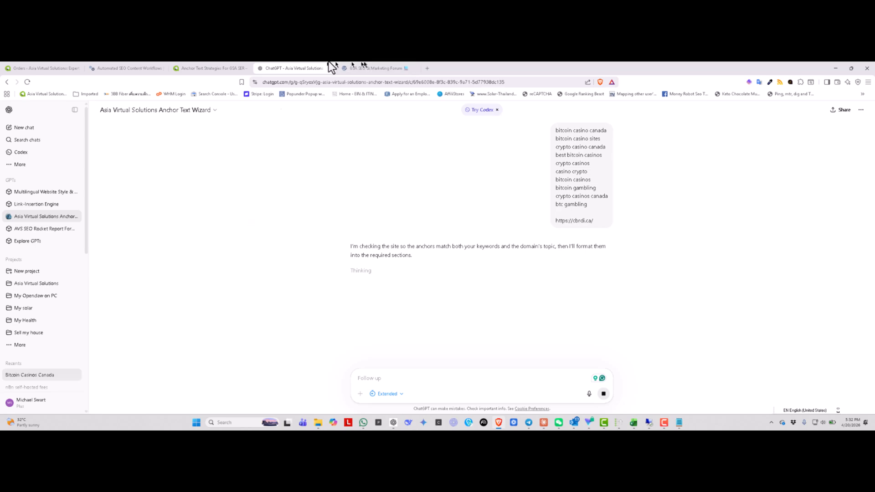
Return to the anchor text article and find its image of the numbered anchor text fields in the project's Data tab
{"action": "left_click", "coordinate": [201, 68]}
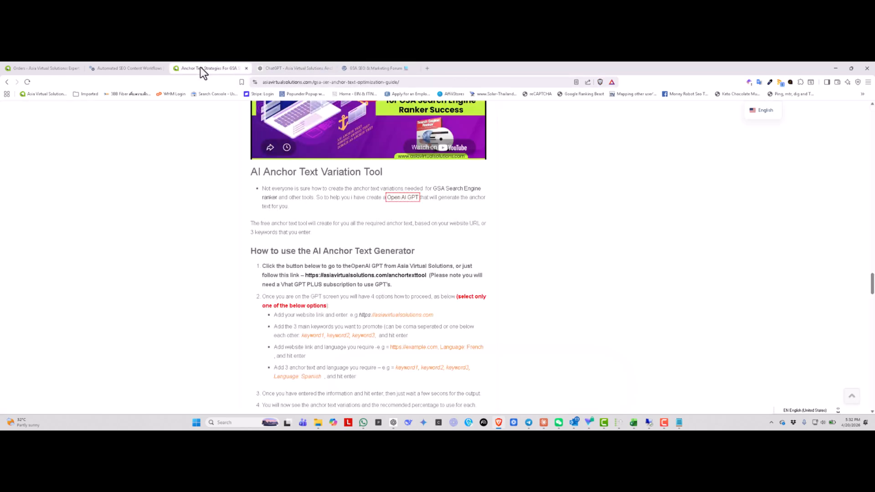
{"action": "scroll", "coordinate": [302, 188], "scroll_direction": "up", "scroll_amount": 10}
{"action": "scroll", "coordinate": [302, 188], "scroll_direction": "up", "scroll_amount": 10}
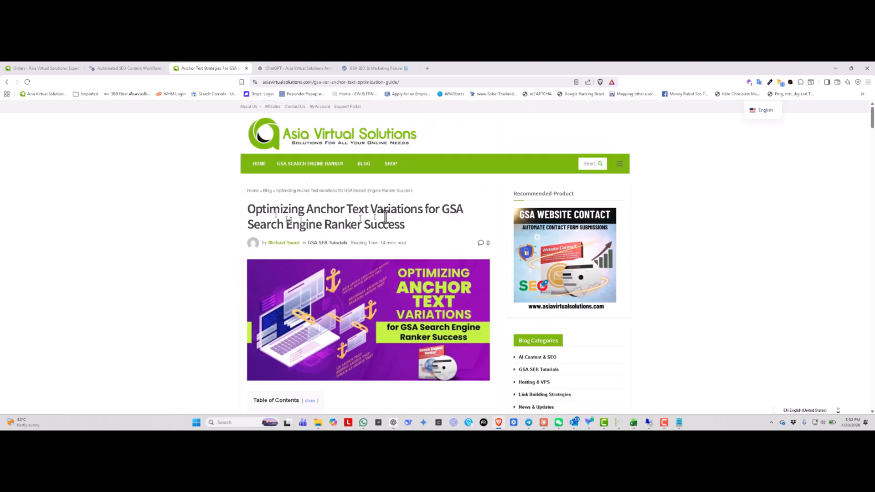
{"action": "scroll", "coordinate": [190, 260], "scroll_direction": "down", "scroll_amount": 20}
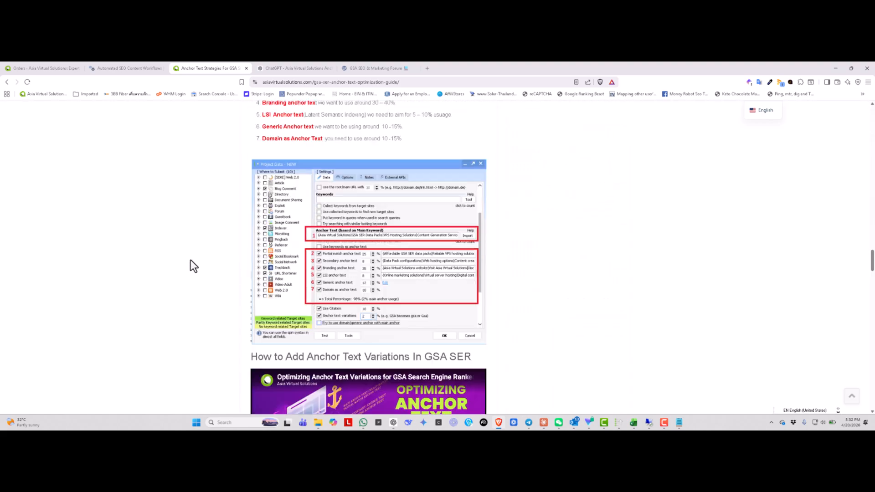
Look through the article's sections on the AI anchor text variation tool and how to use the generator
{"action": "scroll", "coordinate": [190, 259], "scroll_direction": "down", "scroll_amount": 3}
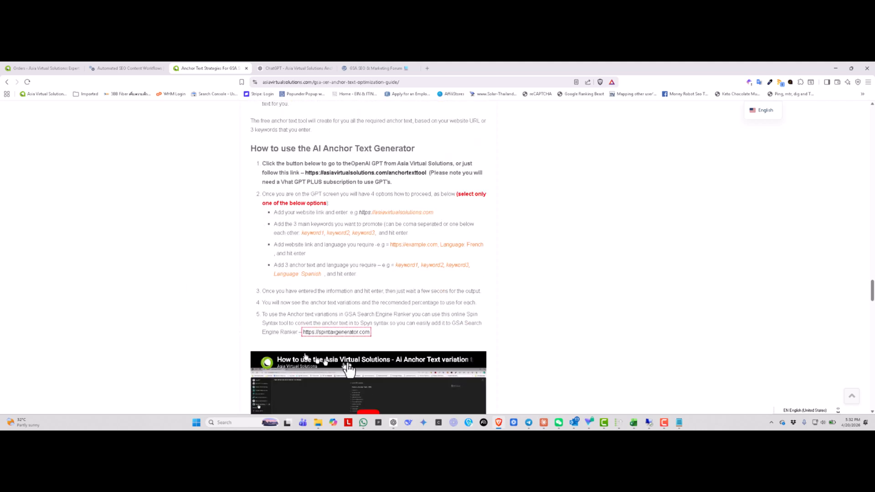
{"action": "scroll", "coordinate": [377, 296], "scroll_direction": "down", "scroll_amount": 15}
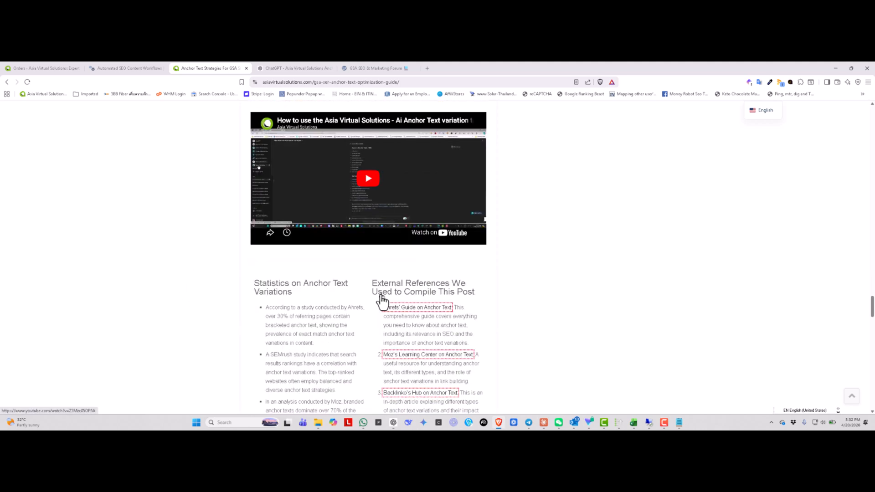
{"action": "scroll", "coordinate": [383, 294], "scroll_direction": "down", "scroll_amount": 8}
{"action": "scroll", "coordinate": [383, 293], "scroll_direction": "up", "scroll_amount": 15}
{"action": "scroll", "coordinate": [383, 293], "scroll_direction": "up", "scroll_amount": 6}
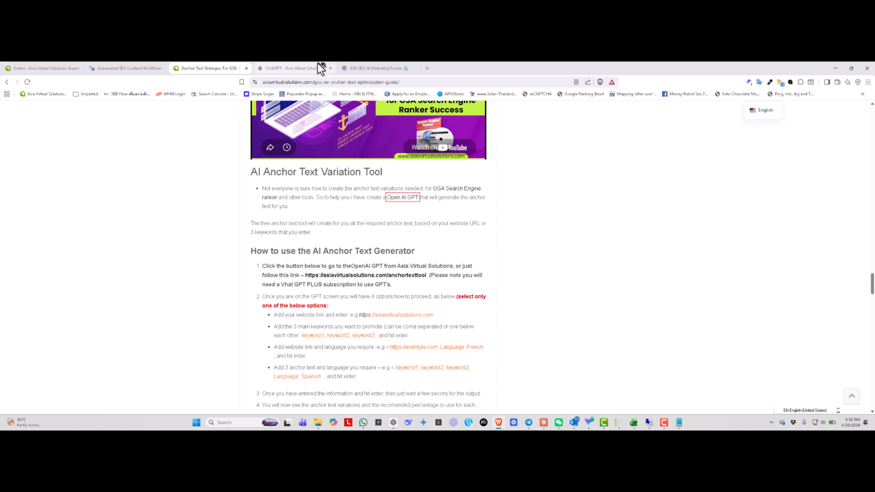
Return to the Anchor Text Wizard chat and review the generated anchor lists from Main (Exact Match) to Domain as Anchor
{"action": "left_click", "coordinate": [294, 68]}
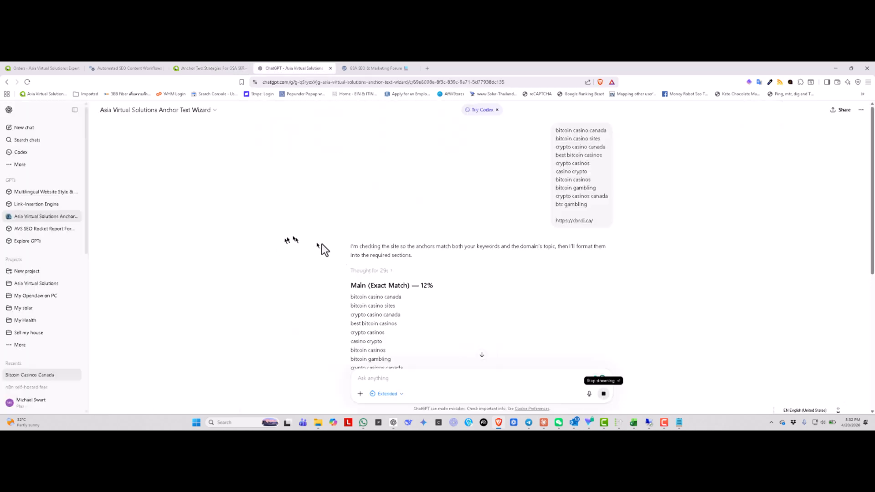
{"action": "scroll", "coordinate": [367, 281], "scroll_direction": "down", "scroll_amount": 3}
{"action": "scroll", "coordinate": [365, 208], "scroll_direction": "down", "scroll_amount": 4}
{"action": "scroll", "coordinate": [366, 209], "scroll_direction": "up", "scroll_amount": 3}
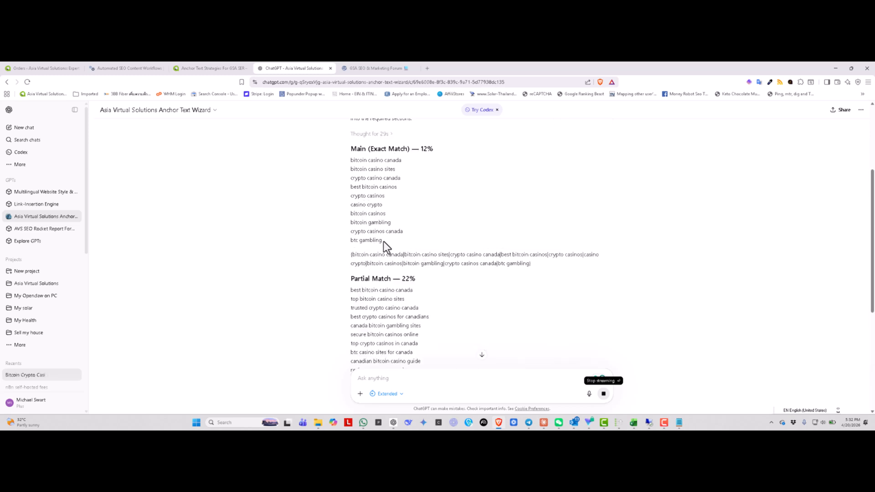
{"action": "left_click_drag", "start_coordinate": [382, 242], "coordinate": [345, 169]}
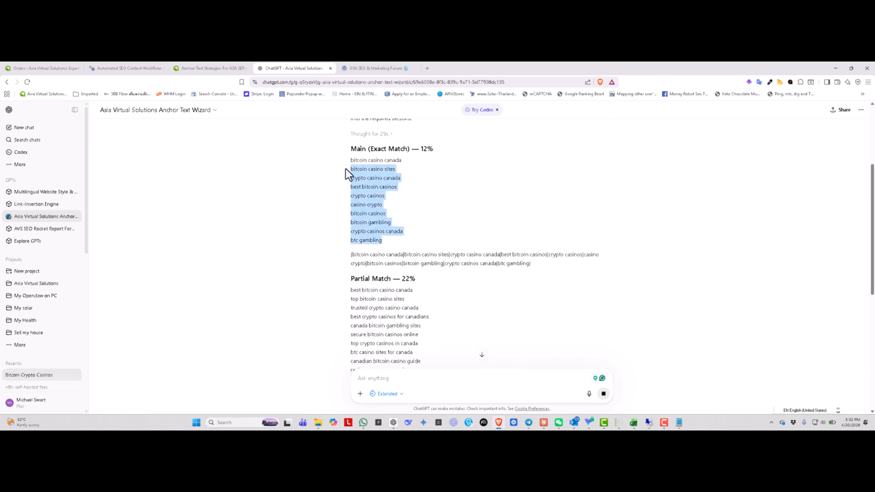
{"action": "scroll", "coordinate": [303, 245], "scroll_direction": "down", "scroll_amount": 6}
{"action": "scroll", "coordinate": [306, 246], "scroll_direction": "down", "scroll_amount": 5}
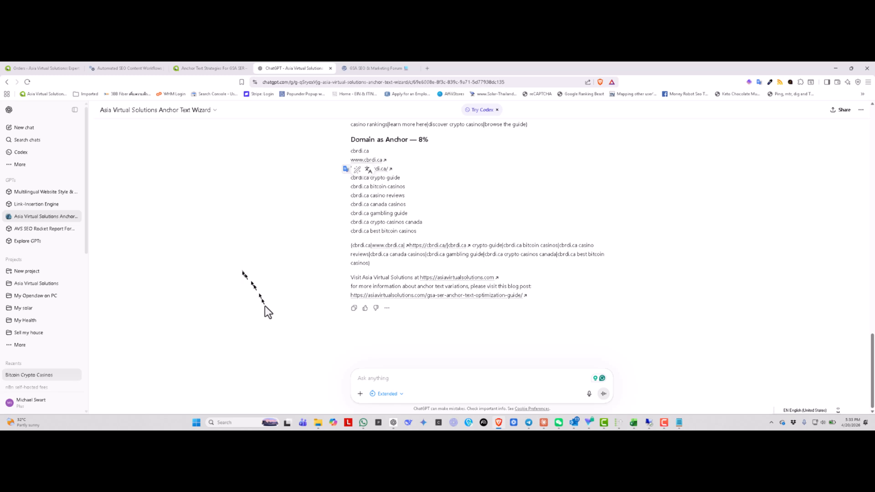
Open the Anchor text variations file from the bitcoin casino canada order folder in File Explorer
{"action": "mouse_move", "coordinate": [318, 420]}
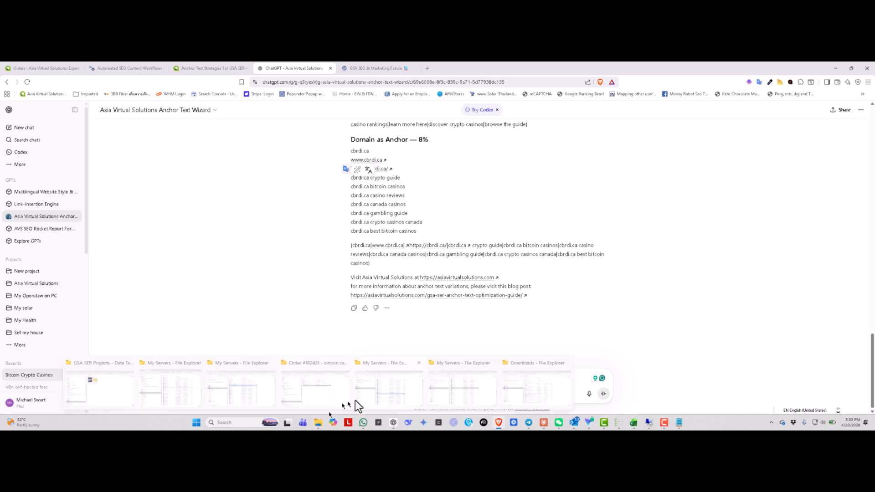
{"action": "left_click", "coordinate": [321, 399]}
{"action": "left_click", "coordinate": [336, 187]}
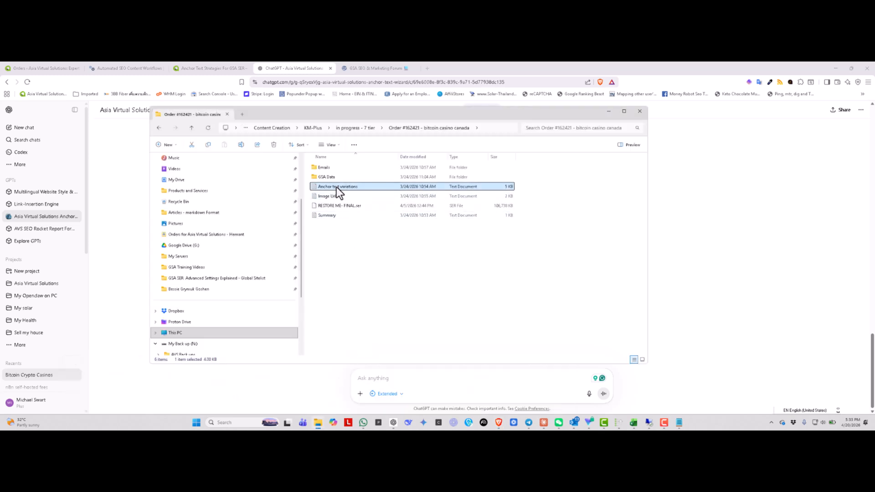
{"action": "double_click", "coordinate": [337, 186]}
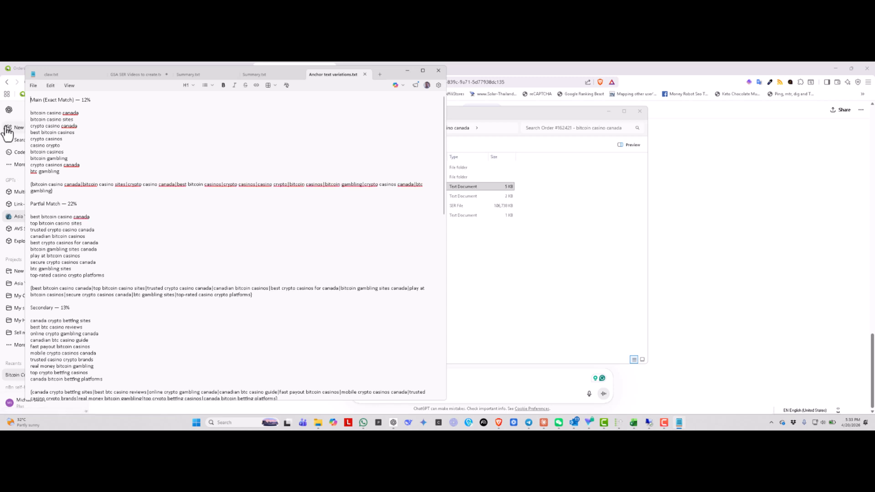
Copy the Main (Exact Match) keyword list and import it from the clipboard as the project's main anchor text in the remote GSA session
{"action": "left_click_drag", "start_coordinate": [60, 172], "coordinate": [15, 111]}
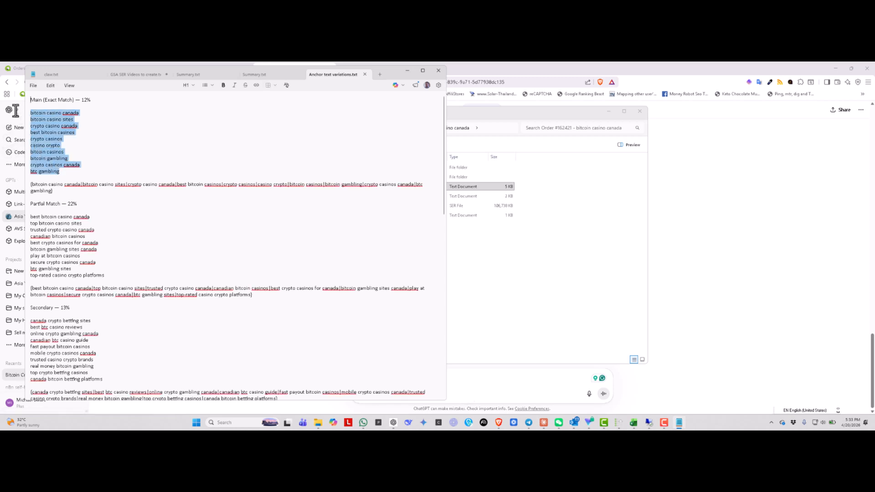
{"action": "right_click", "coordinate": [58, 123]}
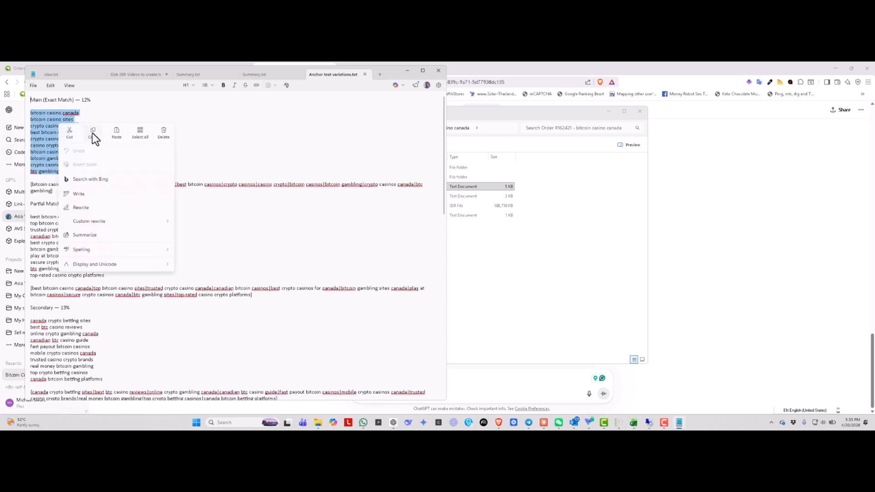
{"action": "left_click", "coordinate": [92, 133]}
{"action": "mouse_move", "coordinate": [646, 424]}
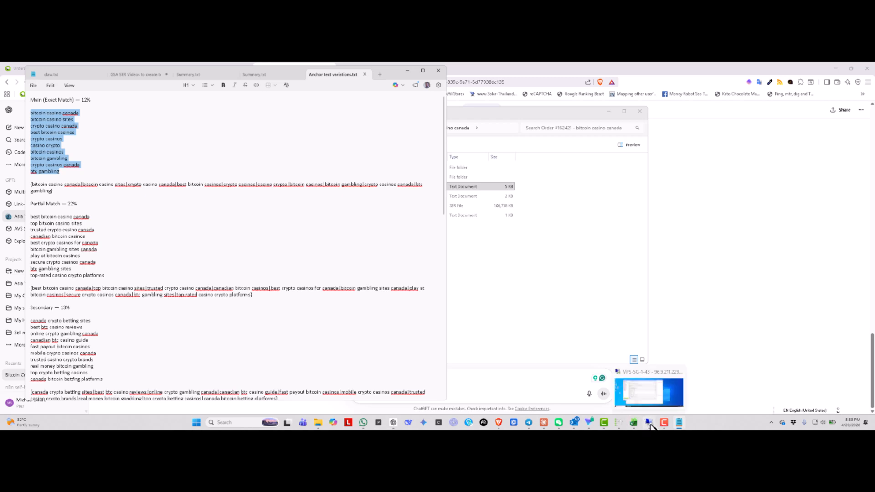
{"action": "left_click", "coordinate": [668, 405]}
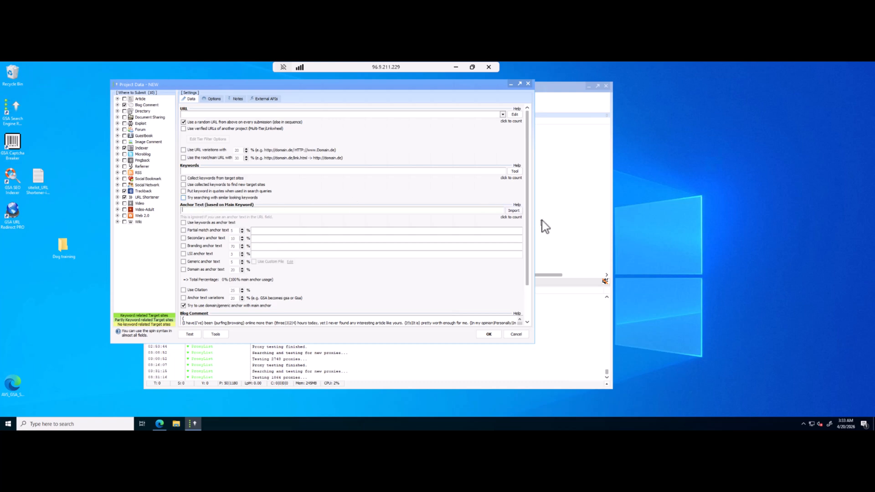
{"action": "left_click", "coordinate": [513, 211]}
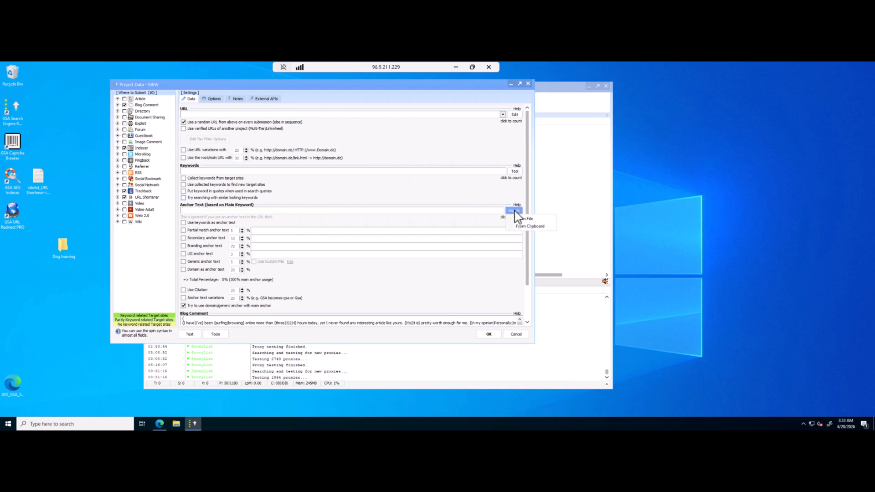
{"action": "left_click", "coordinate": [532, 227]}
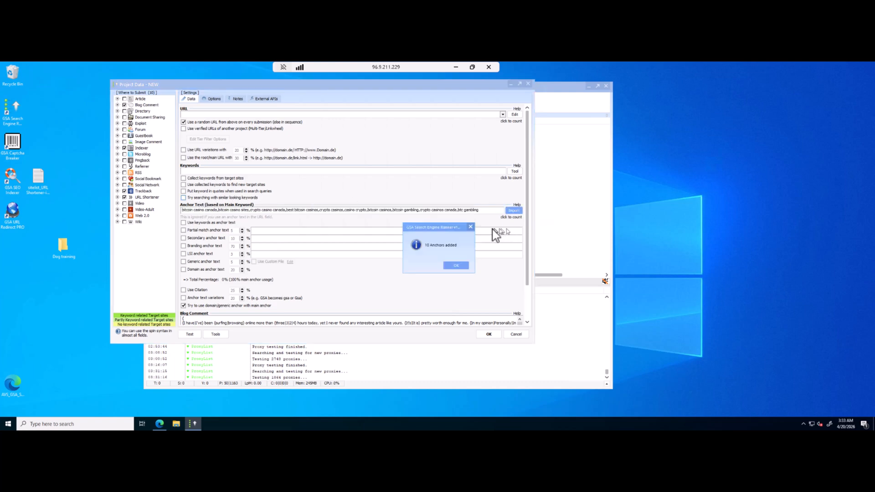
{"action": "left_click", "coordinate": [457, 266]}
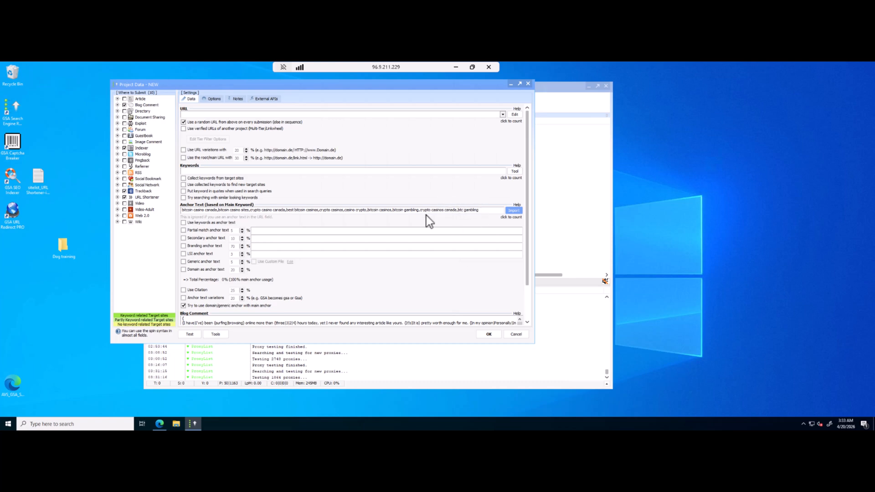
Enable partial match anchor text at 22% and fill it with the Partial Match spin syntax copied from the Anchor text variations file
{"action": "left_click", "coordinate": [184, 230]}
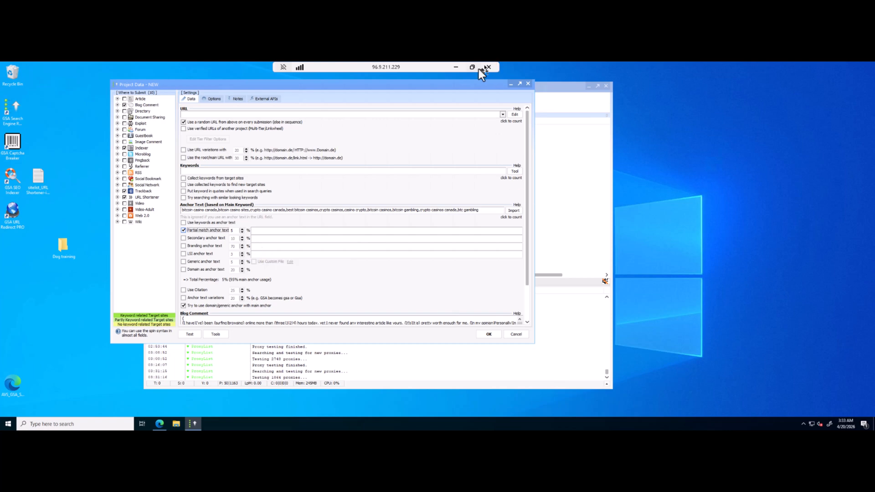
{"action": "left_click", "coordinate": [457, 67]}
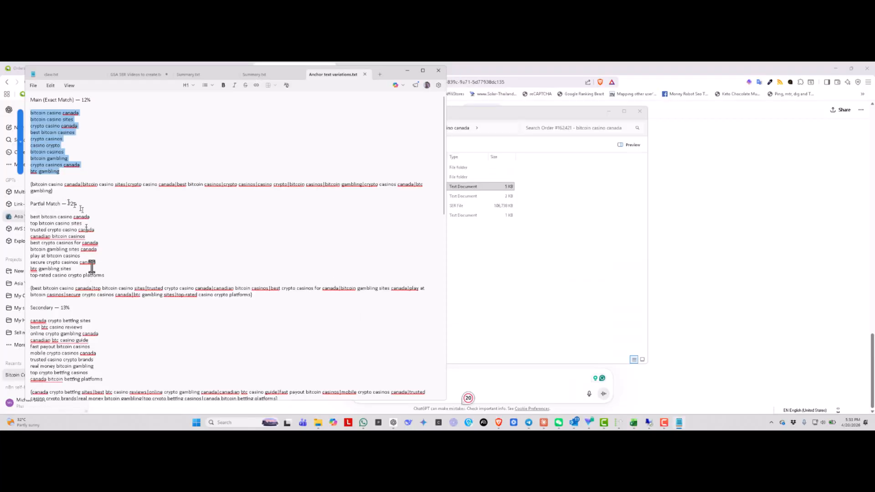
{"action": "left_click_drag", "start_coordinate": [252, 295], "coordinate": [27, 288]}
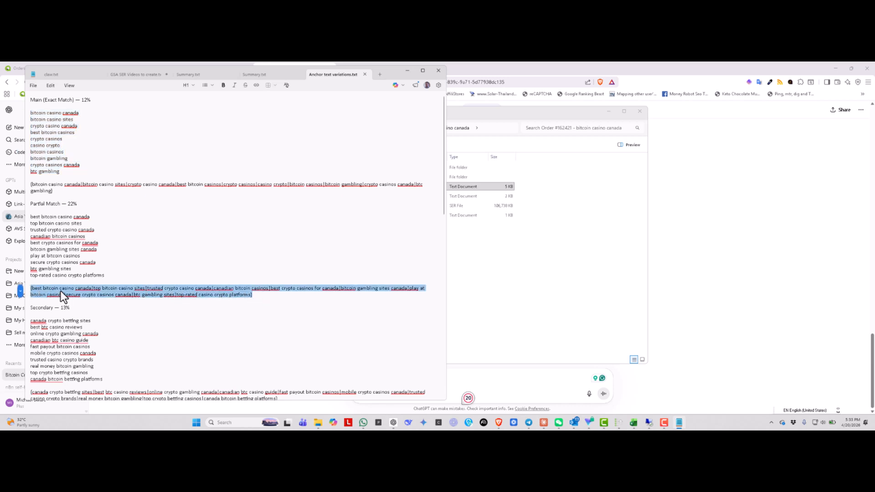
{"action": "right_click", "coordinate": [82, 291]}
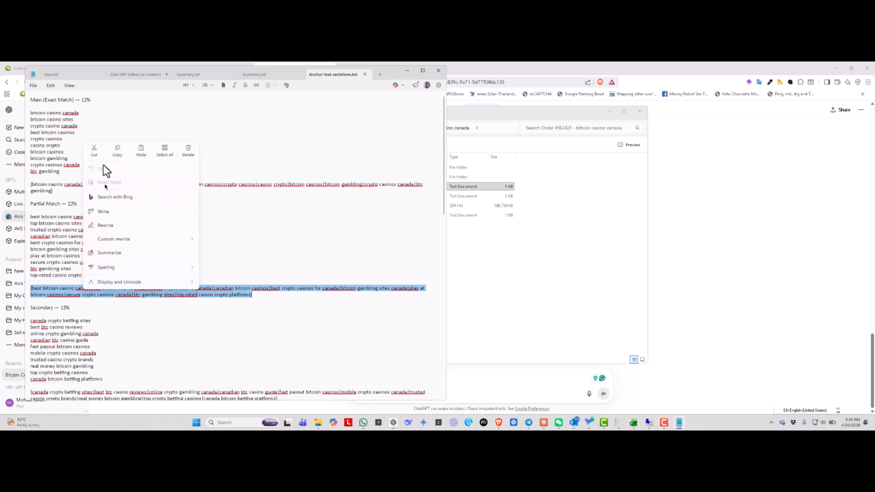
{"action": "left_click", "coordinate": [117, 150]}
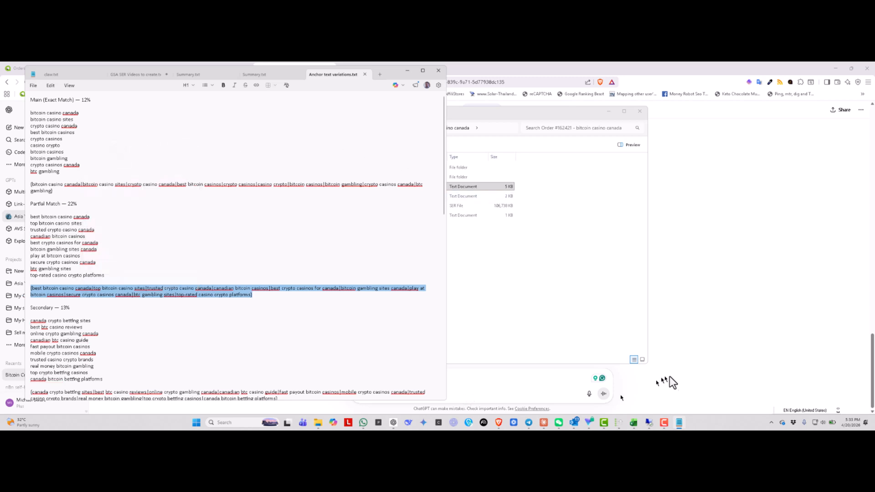
{"action": "left_click", "coordinate": [649, 422]}
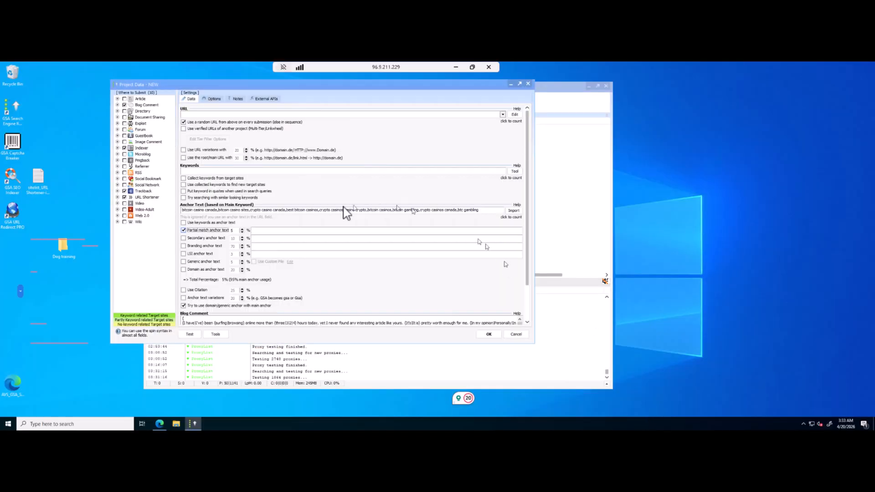
{"action": "double_click", "coordinate": [232, 230]}
{"action": "type", "text": "22"}
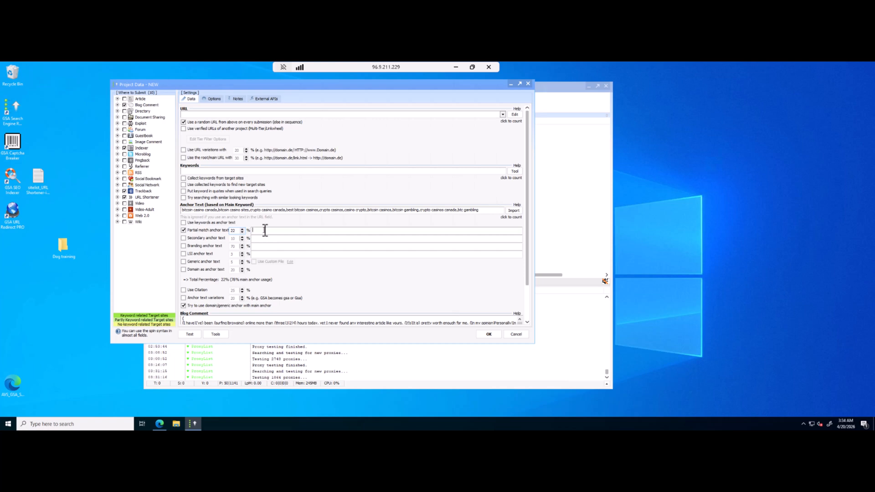
{"action": "key", "text": "ctrl+v"}
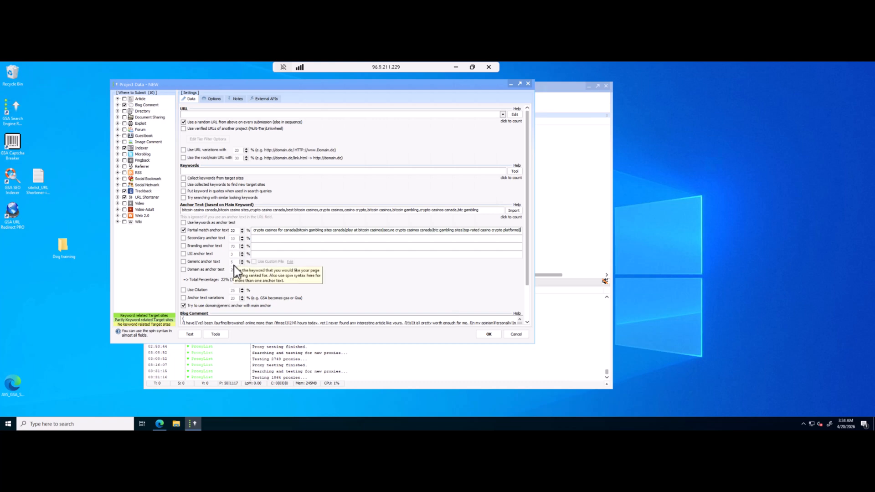
Enable the secondary, branding, LSI, generic and domain anchor text options, and set branding anchor text to 30%
{"action": "left_click", "coordinate": [183, 238]}
{"action": "left_click", "coordinate": [184, 245]}
{"action": "left_click", "coordinate": [183, 254]}
{"action": "left_click", "coordinate": [183, 261]}
{"action": "left_click", "coordinate": [183, 269]}
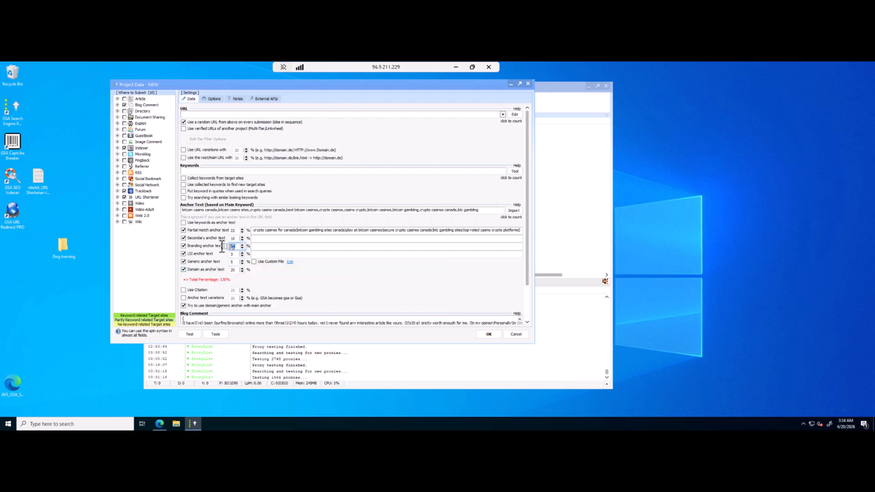
{"action": "type", "text": "5"}
{"action": "type", "text": "30"}
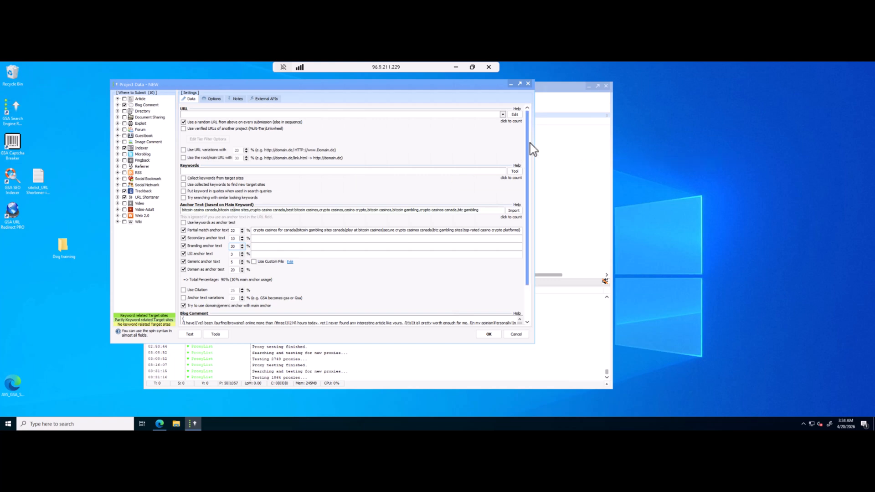
Open the list file behind the generic anchor text option, look through its phrases and close it
{"action": "left_click_drag", "start_coordinate": [528, 147], "coordinate": [532, 190]}
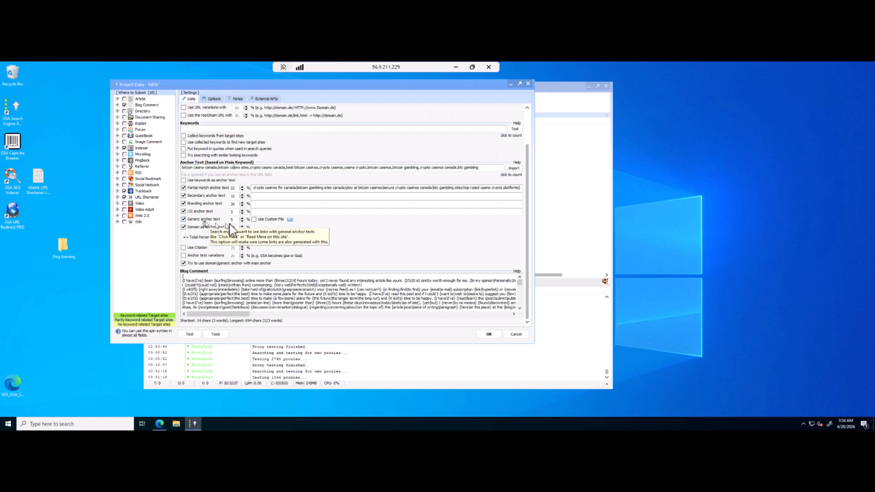
{"action": "left_click", "coordinate": [289, 219]}
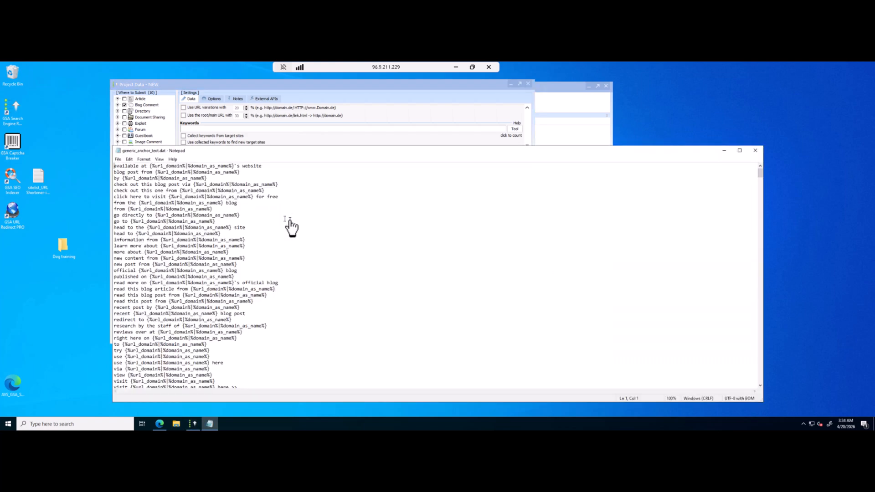
{"action": "scroll", "coordinate": [202, 214], "scroll_direction": "down", "scroll_amount": 10}
{"action": "scroll", "coordinate": [202, 213], "scroll_direction": "down", "scroll_amount": 20}
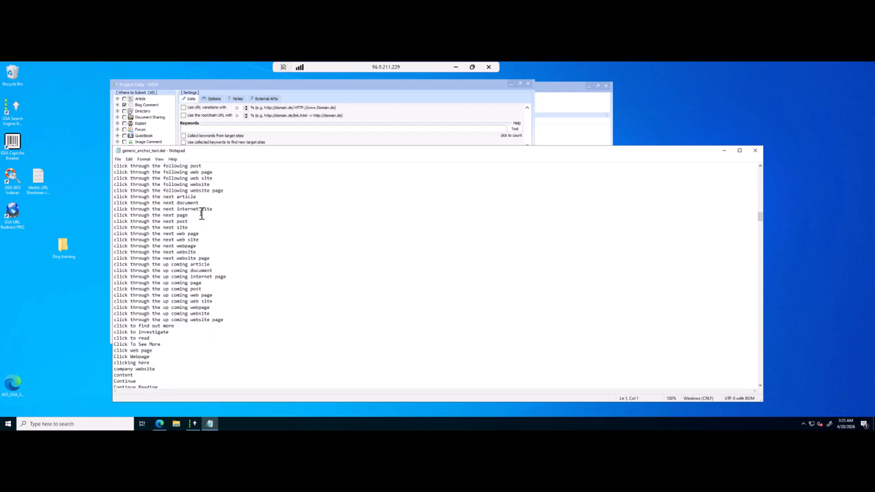
{"action": "scroll", "coordinate": [202, 213], "scroll_direction": "down", "scroll_amount": 20}
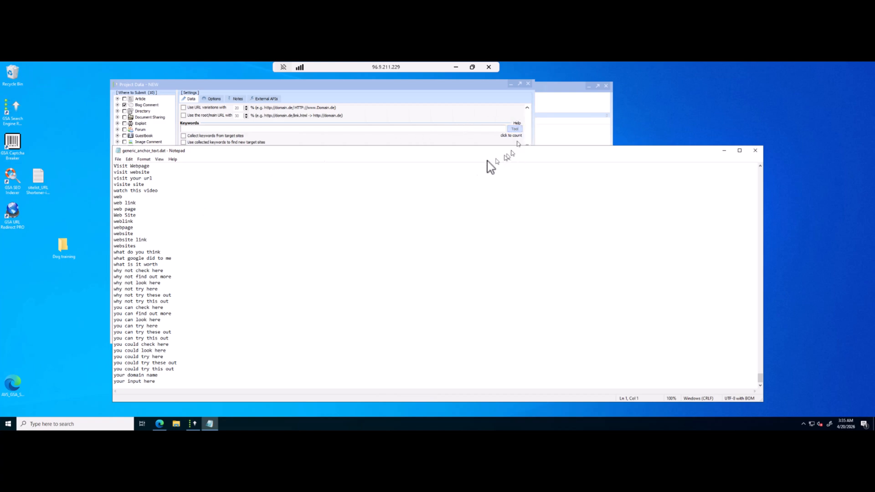
{"action": "left_click", "coordinate": [758, 149]}
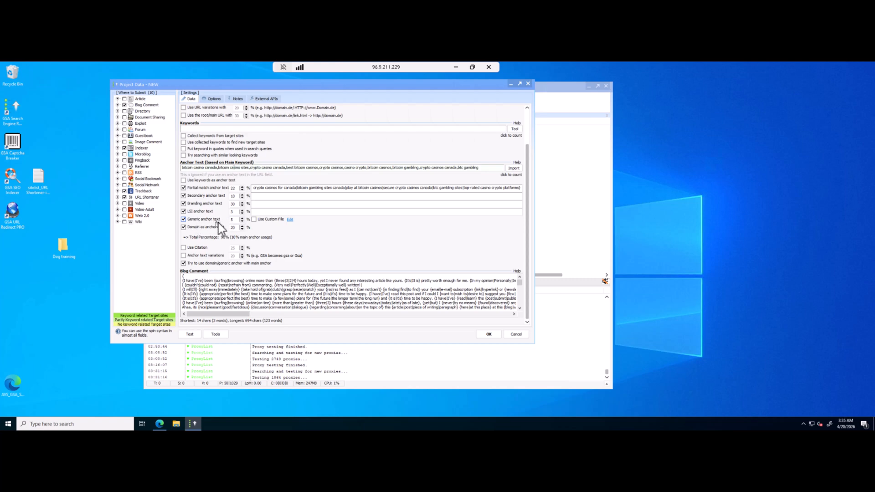
Set generic anchor text to 10% and make the Project Data window taller
{"action": "type", "text": "10"}
{"action": "scroll", "coordinate": [451, 194], "scroll_direction": "up", "scroll_amount": 1}
{"action": "scroll", "coordinate": [428, 182], "scroll_direction": "down", "scroll_amount": 1}
{"action": "left_click_drag", "start_coordinate": [386, 343], "coordinate": [385, 385]}
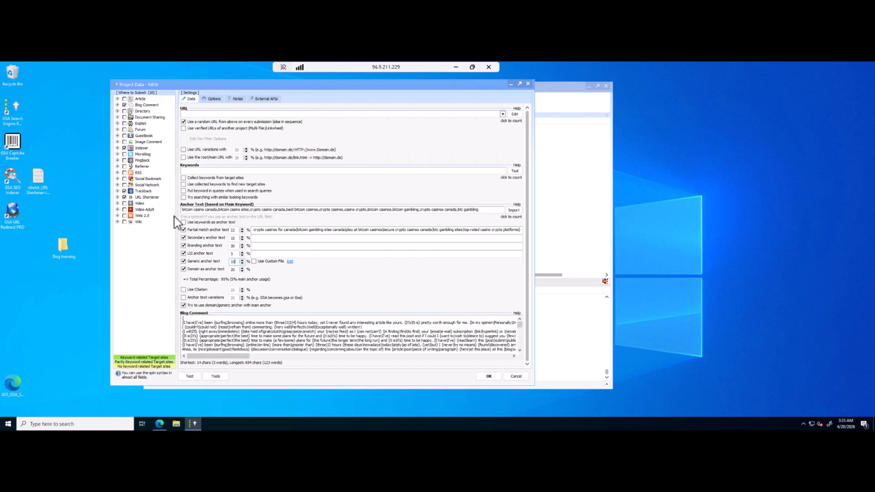
Enable the Article platforms as submission targets and show the Data fields below the anchor text settings
{"action": "left_click", "coordinate": [125, 99]}
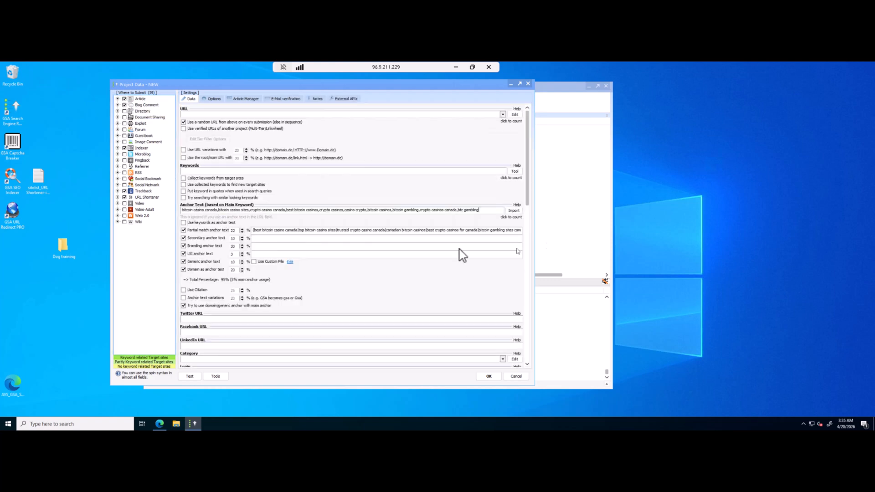
{"action": "left_click_drag", "start_coordinate": [527, 182], "coordinate": [520, 222]}
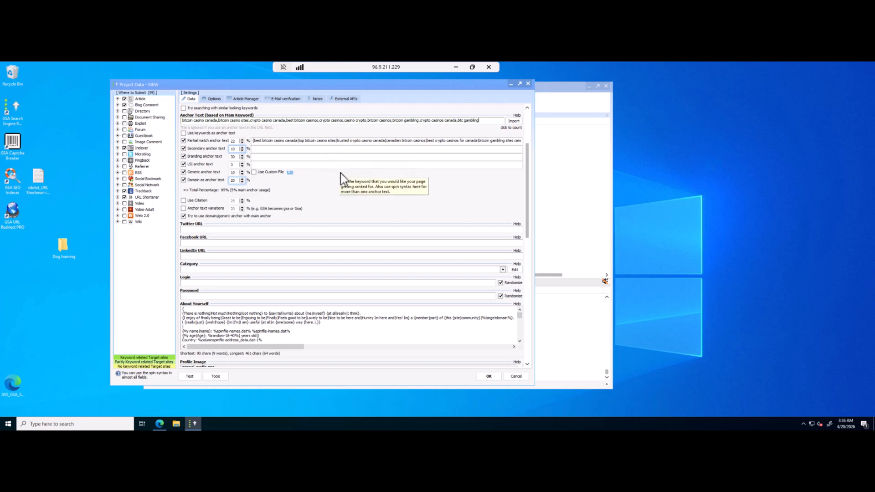
Review the Data tab's anchor text settings and enable the anchor text variations option
{"action": "scroll", "coordinate": [341, 179], "scroll_direction": "up", "scroll_amount": 4}
{"action": "scroll", "coordinate": [295, 211], "scroll_direction": "down", "scroll_amount": 5}
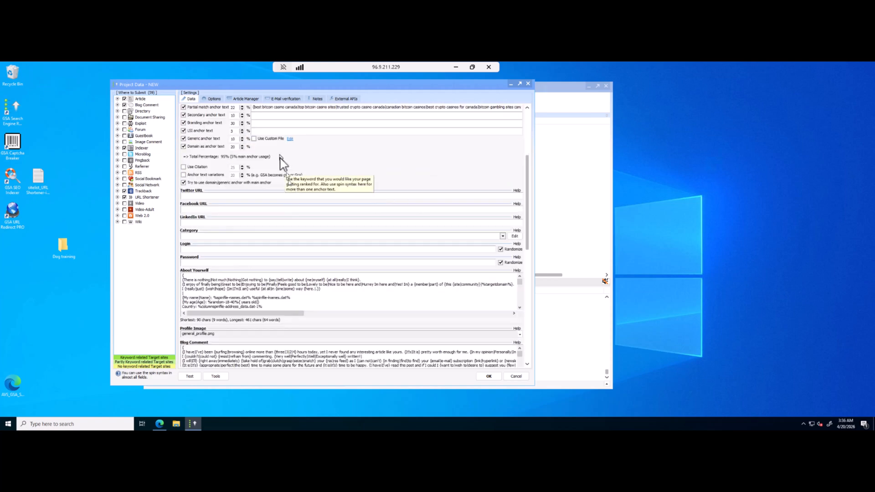
{"action": "scroll", "coordinate": [310, 152], "scroll_direction": "up", "scroll_amount": 5}
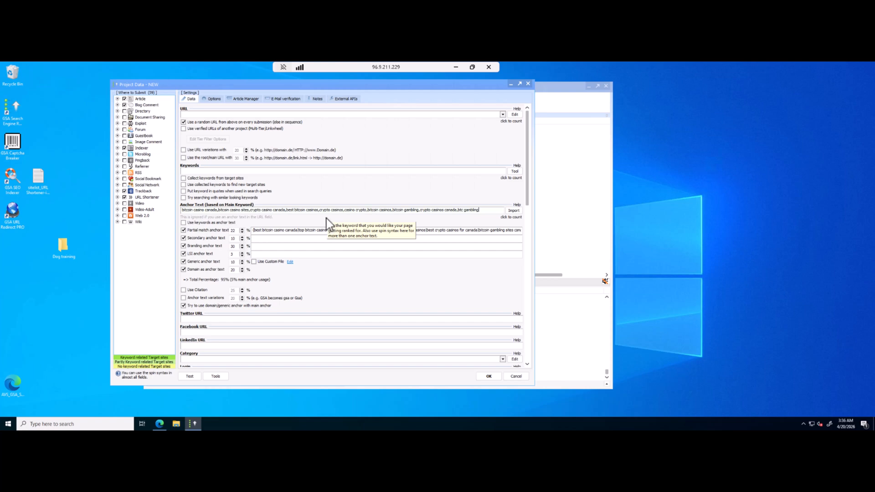
{"action": "scroll", "coordinate": [319, 255], "scroll_direction": "down", "scroll_amount": 3}
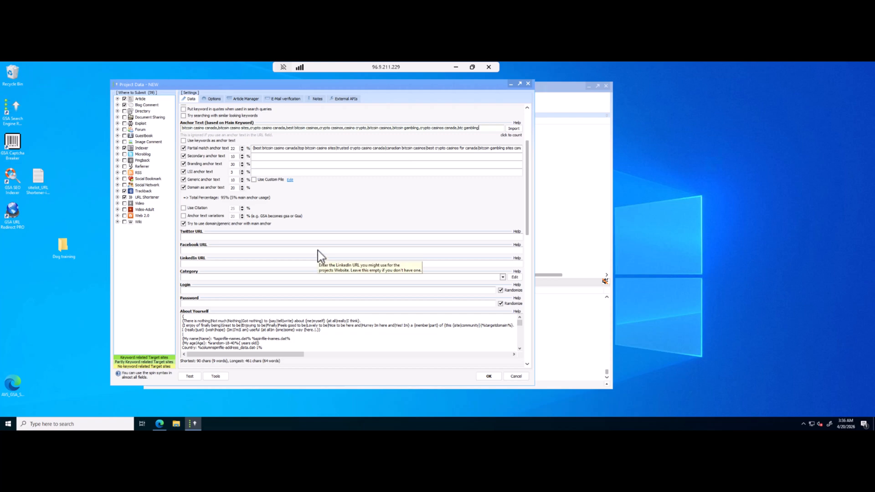
{"action": "scroll", "coordinate": [337, 214], "scroll_direction": "up", "scroll_amount": 2}
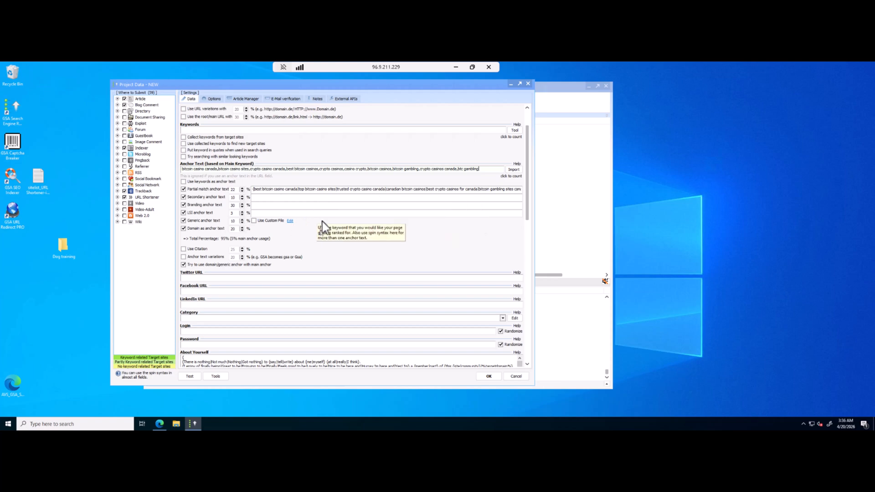
{"action": "scroll", "coordinate": [322, 223], "scroll_direction": "down", "scroll_amount": 3}
{"action": "scroll", "coordinate": [322, 217], "scroll_direction": "up", "scroll_amount": 3}
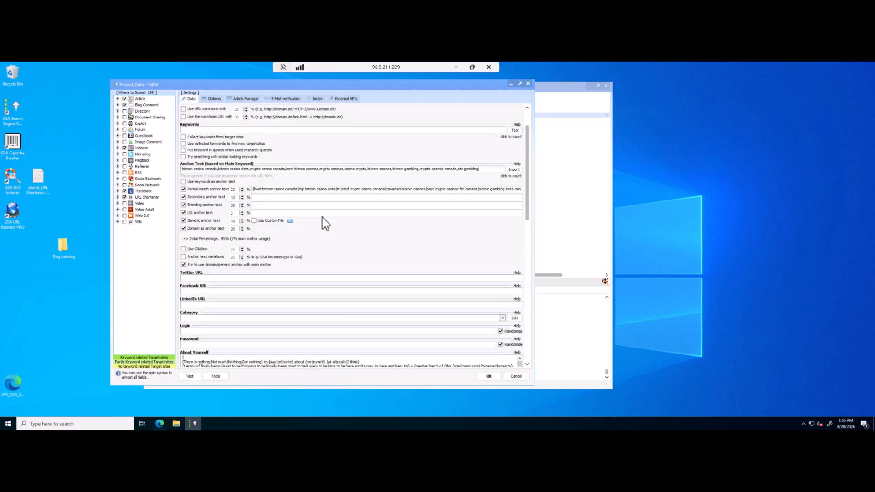
{"action": "left_click", "coordinate": [187, 257]}
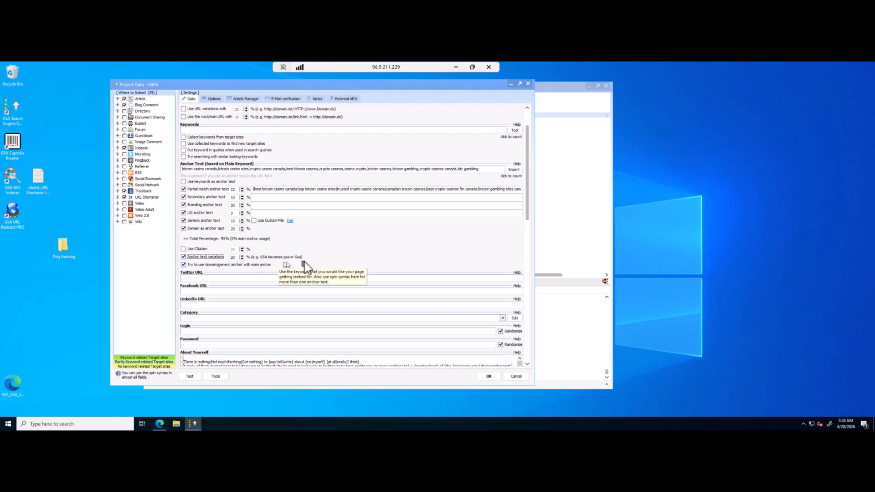
Go over the social profile URL fields and check the Category list for available entries
{"action": "left_click", "coordinate": [232, 279]}
{"action": "left_click", "coordinate": [212, 292]}
{"action": "scroll", "coordinate": [287, 320], "scroll_direction": "down", "scroll_amount": 2}
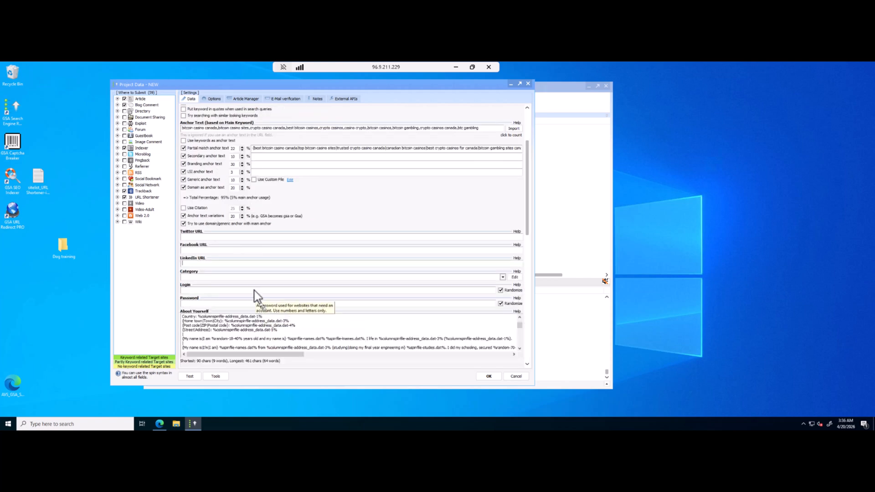
{"action": "left_click", "coordinate": [502, 277]}
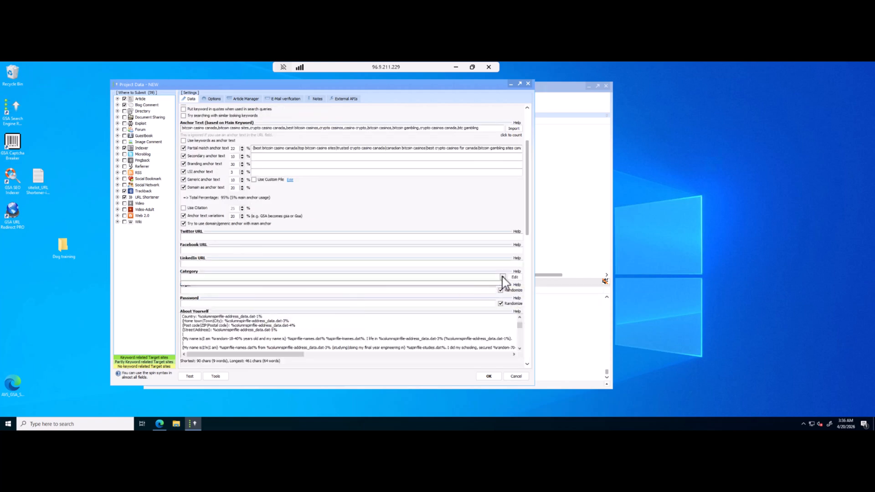
{"action": "left_click", "coordinate": [502, 277]}
{"action": "left_click", "coordinate": [502, 278]}
{"action": "left_click", "coordinate": [501, 278]}
Open the Category Creator for the project's Category field and add a Finance level under the root
{"action": "left_click", "coordinate": [514, 277]}
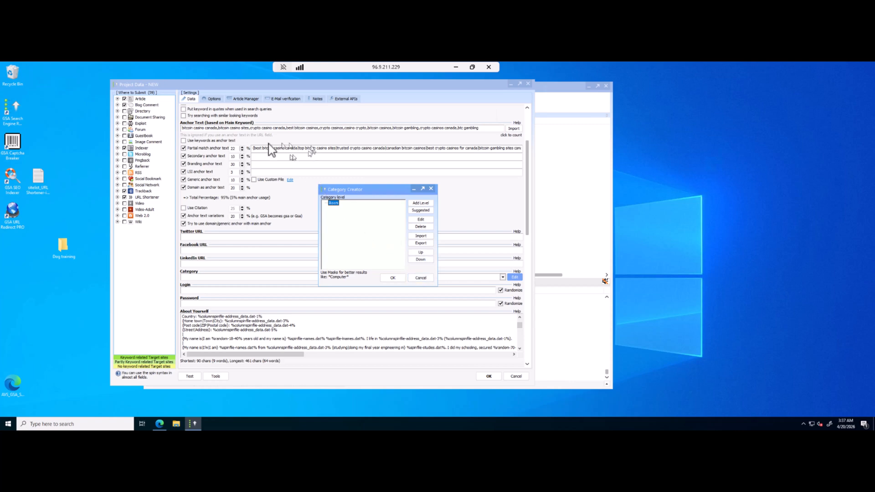
{"action": "left_click", "coordinate": [420, 202]}
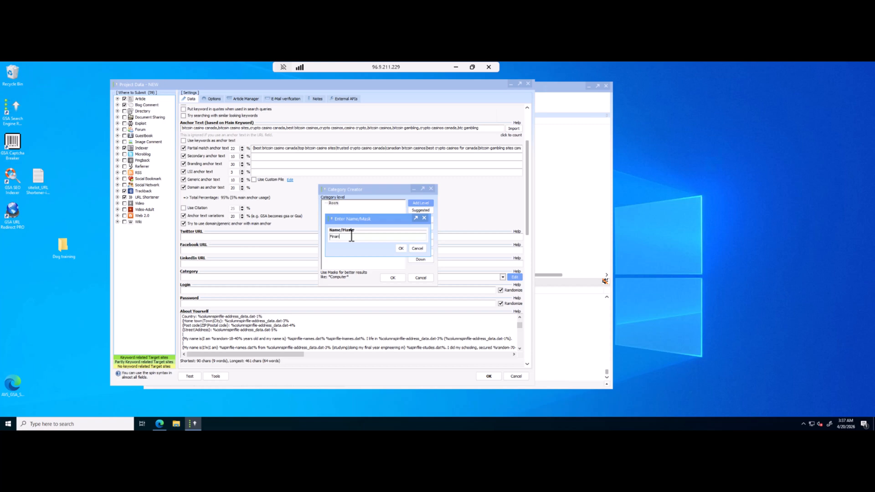
{"action": "left_click", "coordinate": [404, 251]}
{"action": "left_click", "coordinate": [345, 211]}
Add Finance::Currency Trading from the suggested categories and apply it to the project's Category field
{"action": "left_click", "coordinate": [420, 211]}
{"action": "scroll", "coordinate": [387, 230], "scroll_direction": "down", "scroll_amount": 6}
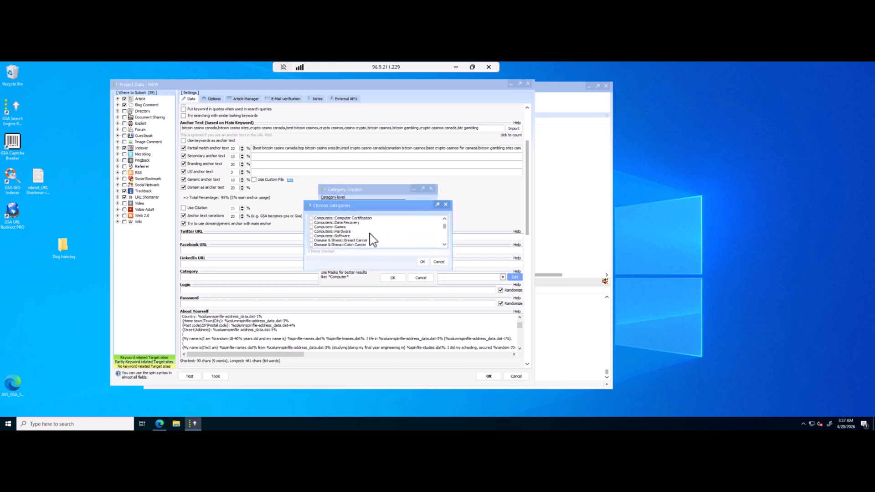
{"action": "scroll", "coordinate": [373, 239], "scroll_direction": "down", "scroll_amount": 2}
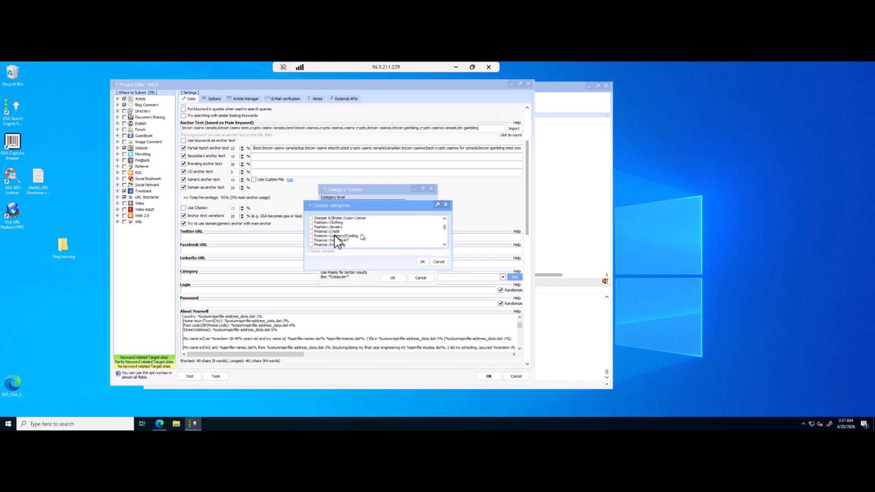
{"action": "left_click", "coordinate": [312, 235]}
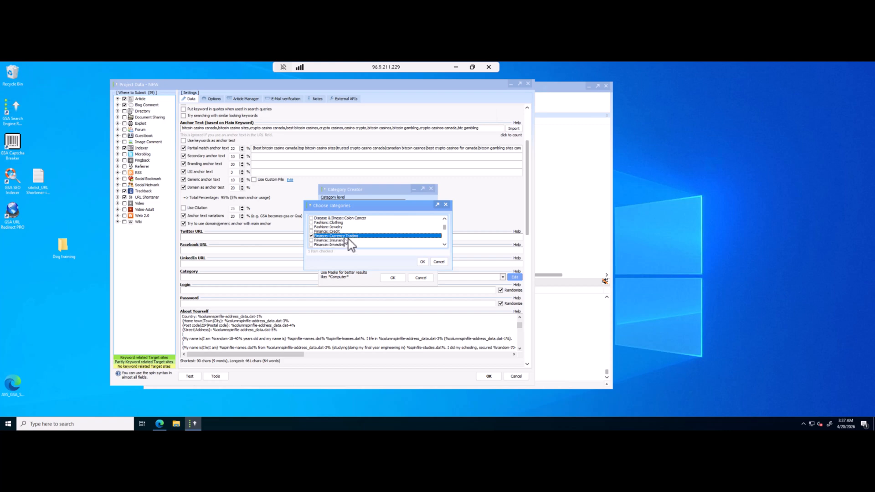
{"action": "scroll", "coordinate": [385, 237], "scroll_direction": "down", "scroll_amount": 3}
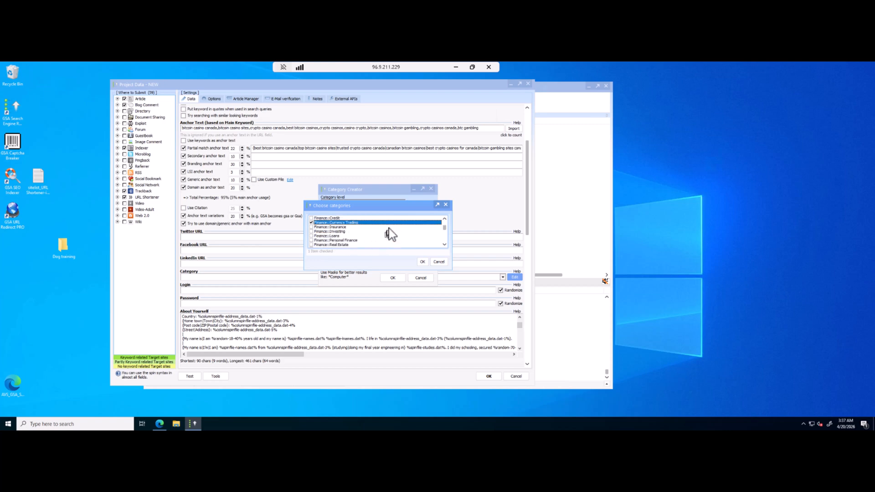
{"action": "left_click", "coordinate": [425, 261]}
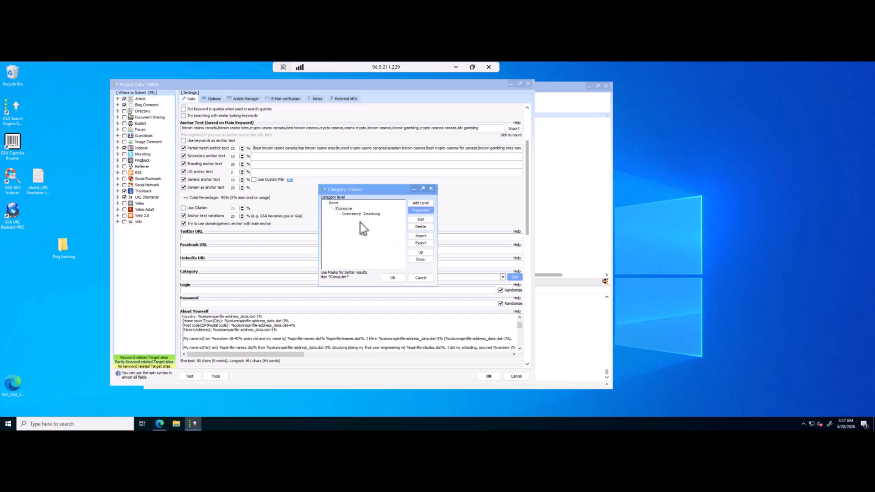
{"action": "left_click", "coordinate": [370, 214]}
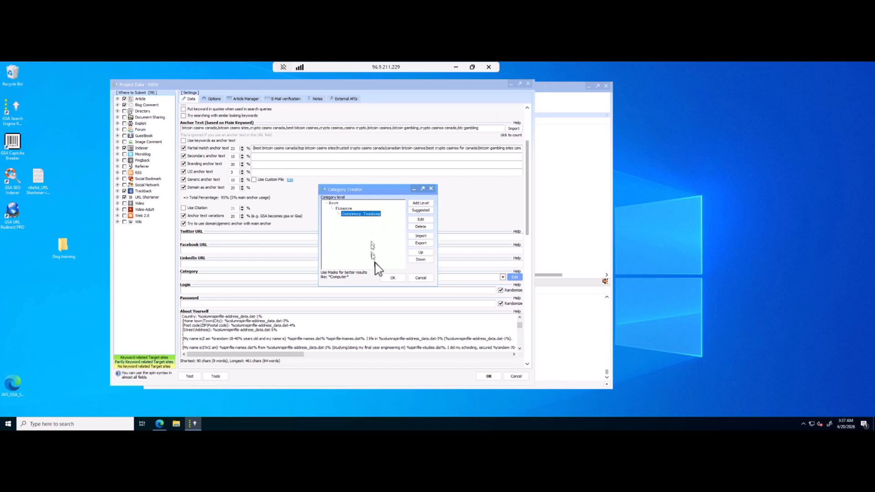
{"action": "left_click", "coordinate": [391, 277]}
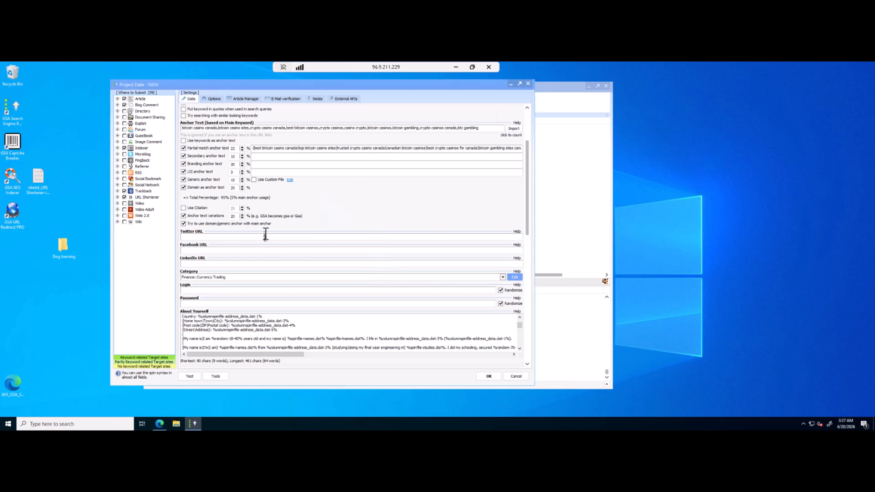
Examine the remaining Data fields from About Yourself and Blog Comment through the address, signature and Sticky Post settings
{"action": "scroll", "coordinate": [304, 261], "scroll_direction": "down", "scroll_amount": 3}
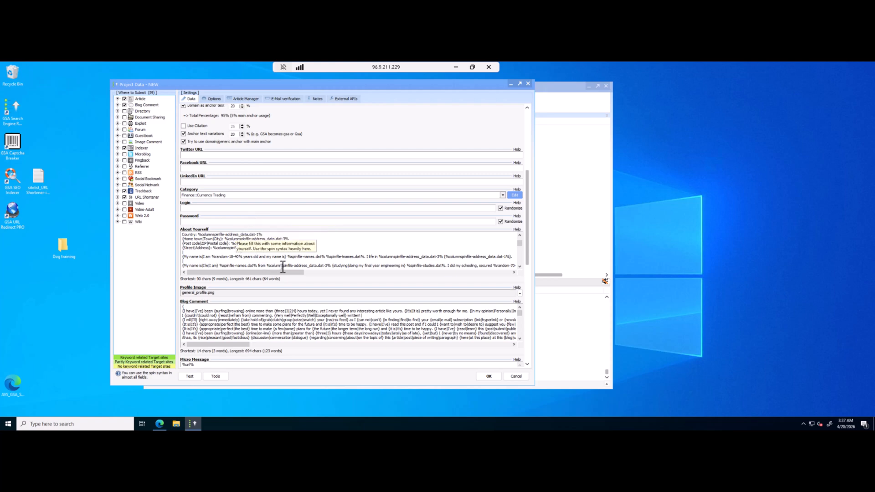
{"action": "scroll", "coordinate": [283, 263], "scroll_direction": "down", "scroll_amount": 5}
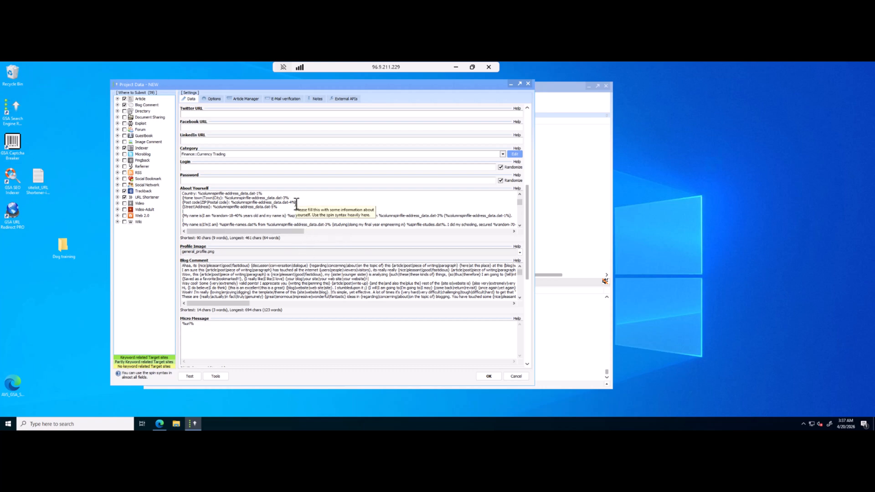
{"action": "scroll", "coordinate": [296, 205], "scroll_direction": "down", "scroll_amount": 10}
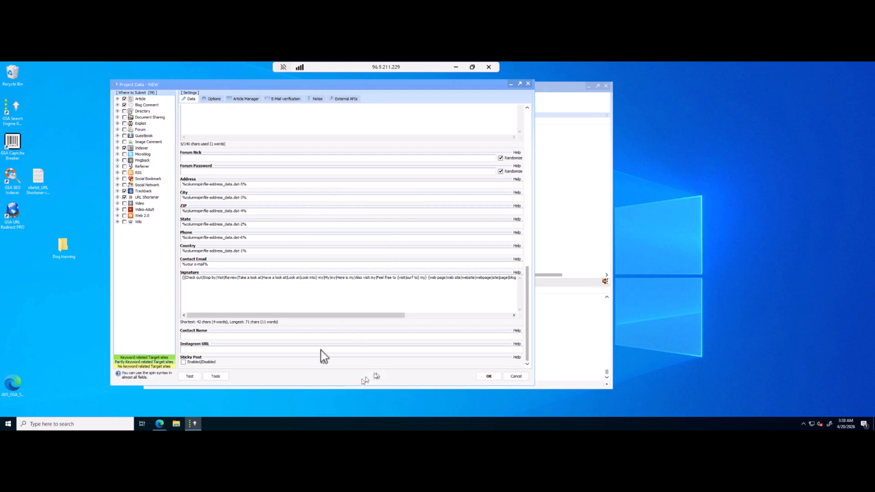
Minimize the remote desktop, browser and ChatGPT windows and launch SEO Content Machine from the local desktop
{"action": "left_click", "coordinate": [455, 68]}
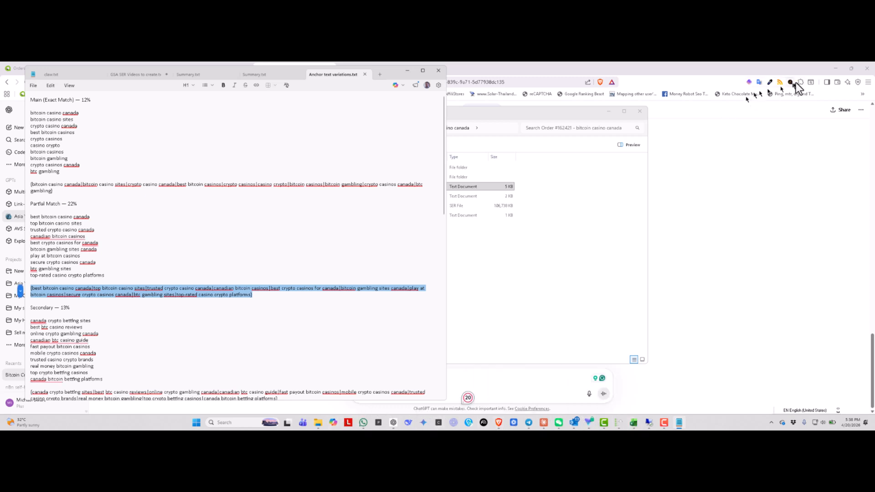
{"action": "left_click", "coordinate": [837, 68]}
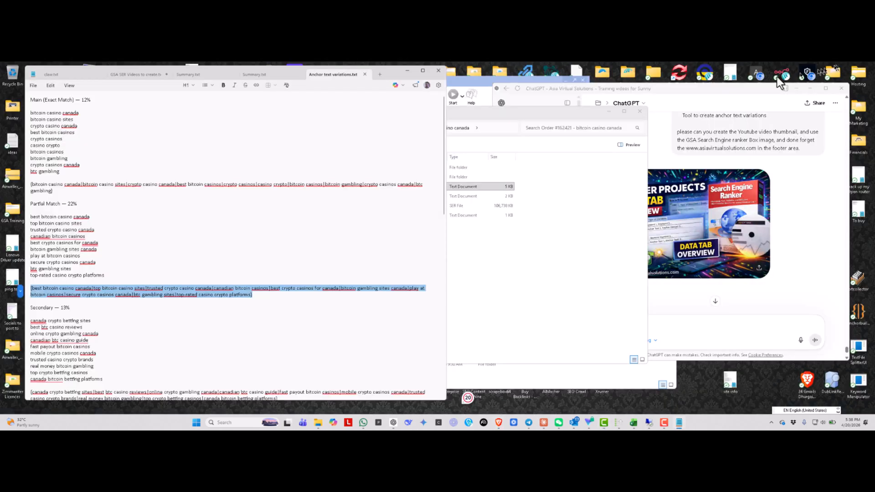
{"action": "left_click", "coordinate": [816, 87]}
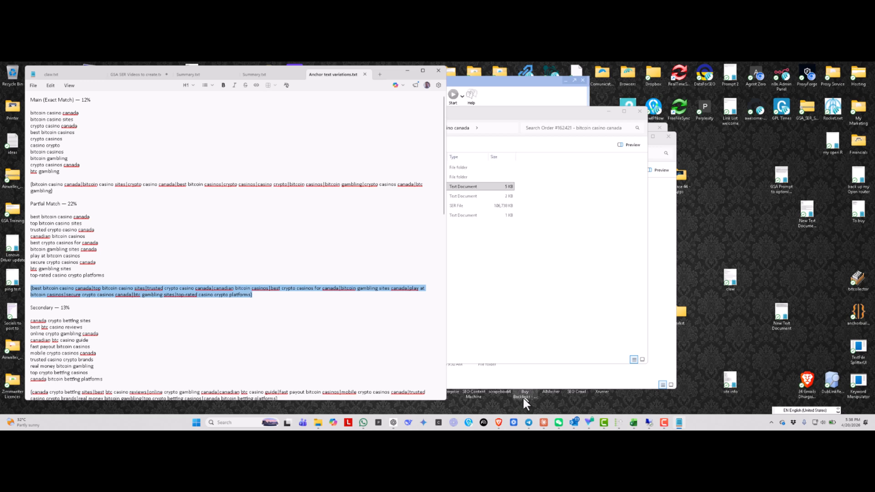
{"action": "double_click", "coordinate": [478, 393]}
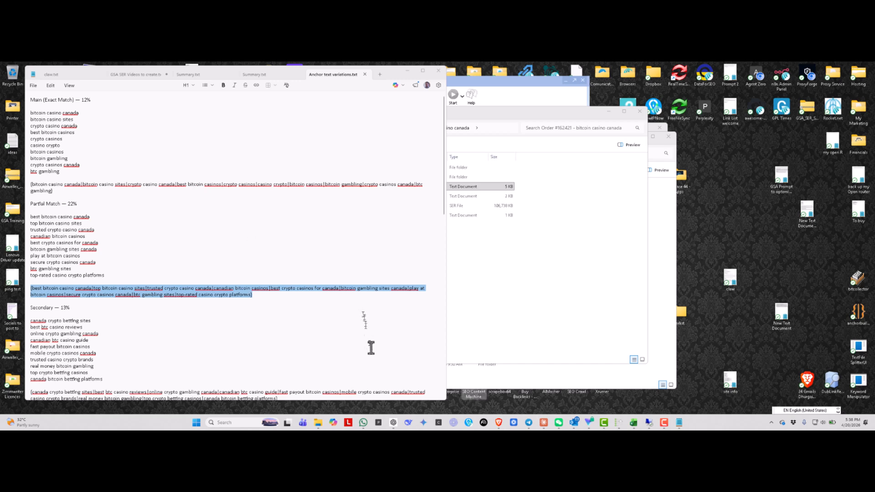
Minimize the open File Explorer windows and log in to SEO Content Machine with the saved credentials
{"action": "left_click", "coordinate": [607, 112]}
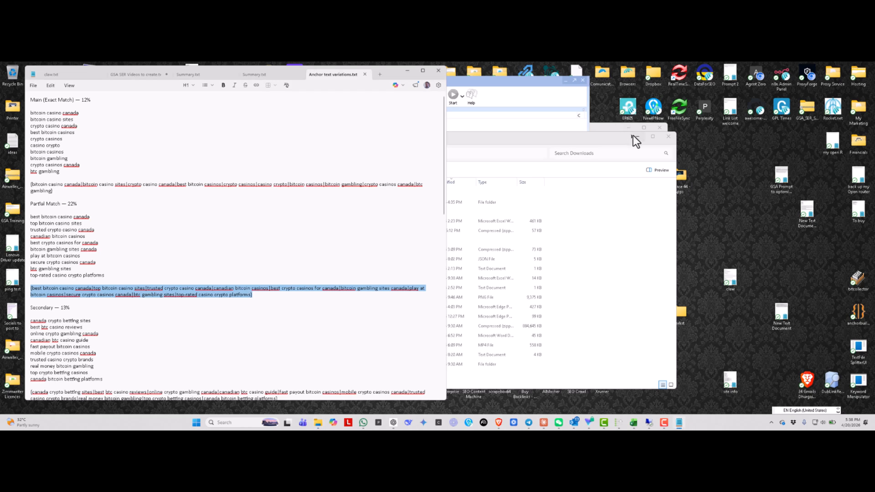
{"action": "left_click", "coordinate": [635, 136]}
{"action": "left_click", "coordinate": [627, 128]}
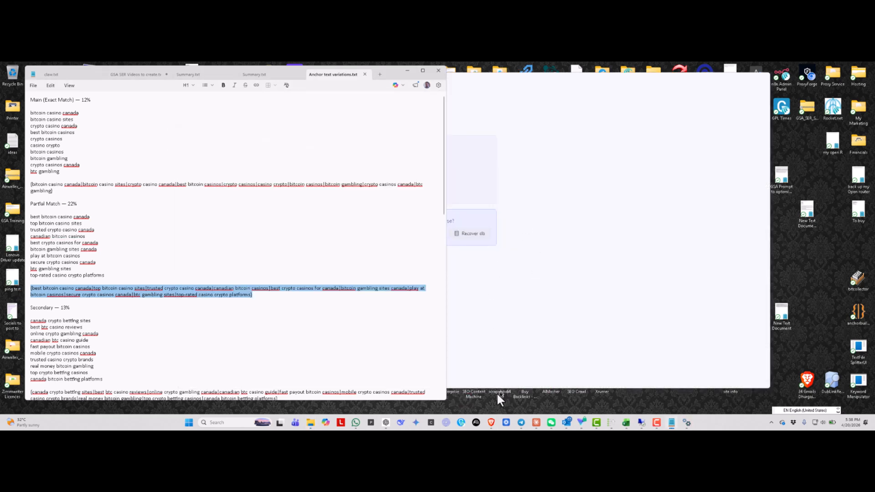
{"action": "left_click", "coordinate": [596, 87]}
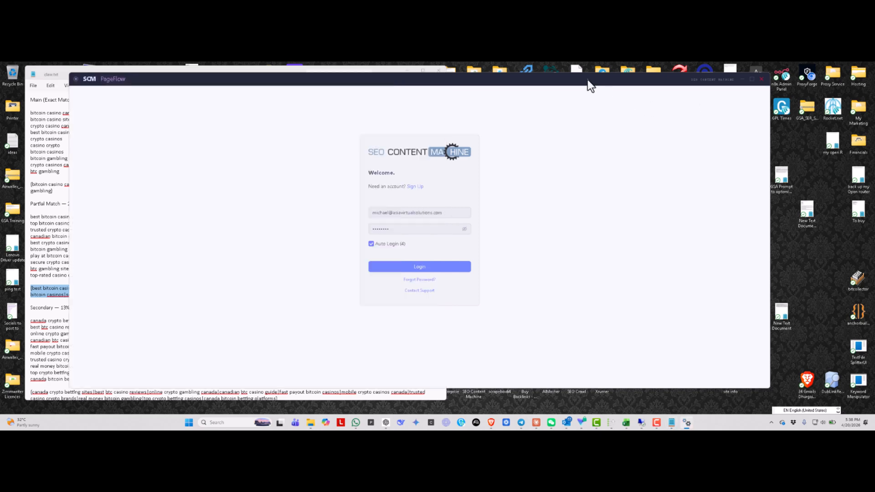
{"action": "left_click", "coordinate": [417, 269]}
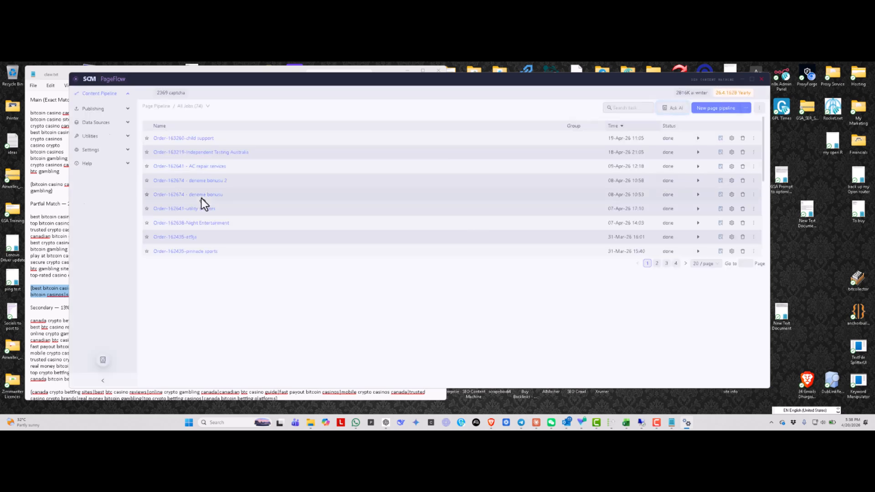
Look through the Page Pipeline job list in SEO Content Machine and minimize its window
{"action": "scroll", "coordinate": [202, 198], "scroll_direction": "down", "scroll_amount": 5}
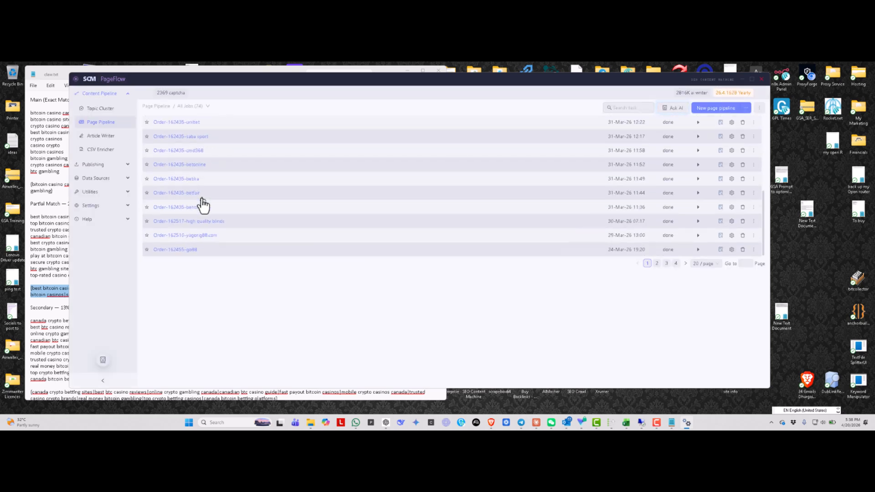
{"action": "scroll", "coordinate": [185, 175], "scroll_direction": "up", "scroll_amount": 5}
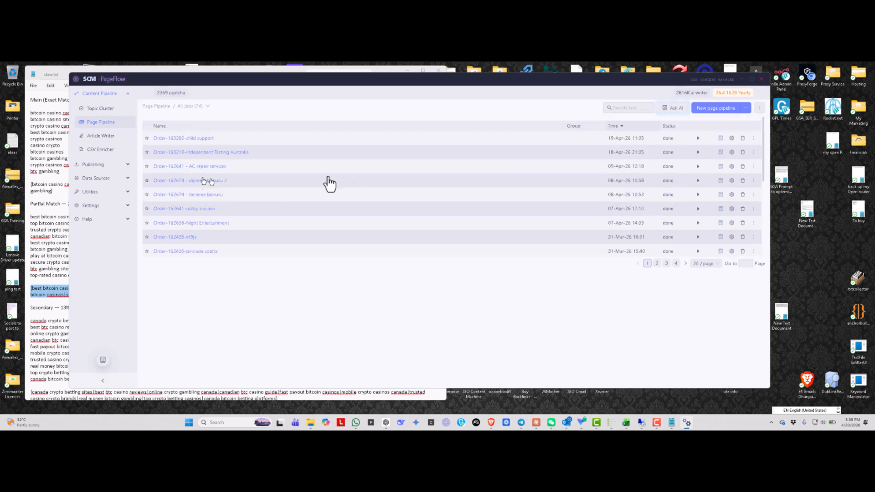
{"action": "left_click", "coordinate": [741, 81]}
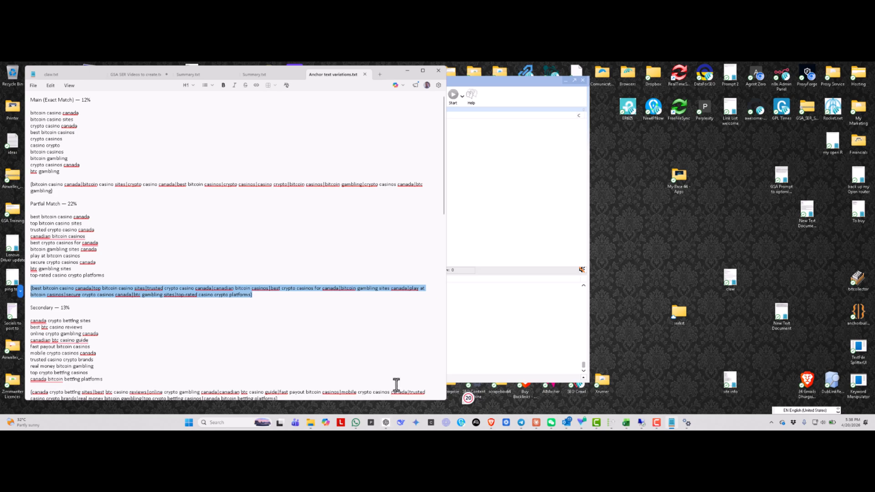
Minimize the anchor text notes, cancel the new project in the local GSA Search Engine Ranker and minimize the program
{"action": "left_click", "coordinate": [408, 72]}
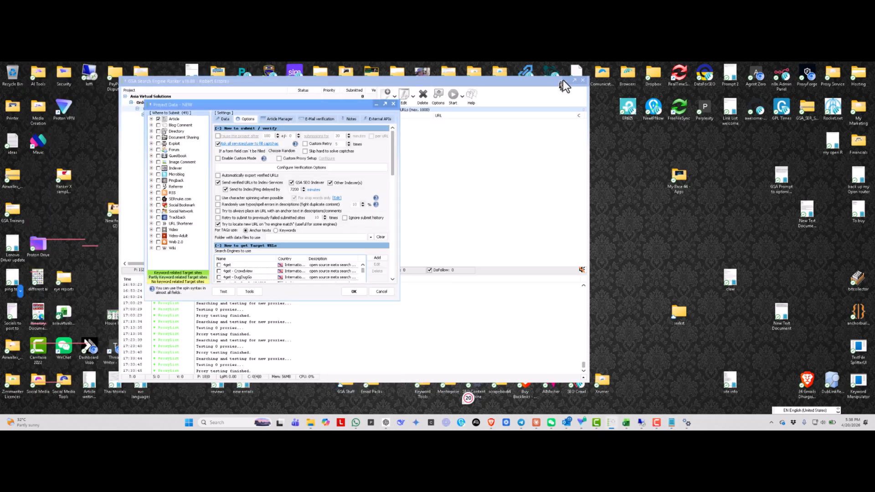
{"action": "left_click", "coordinate": [382, 291]}
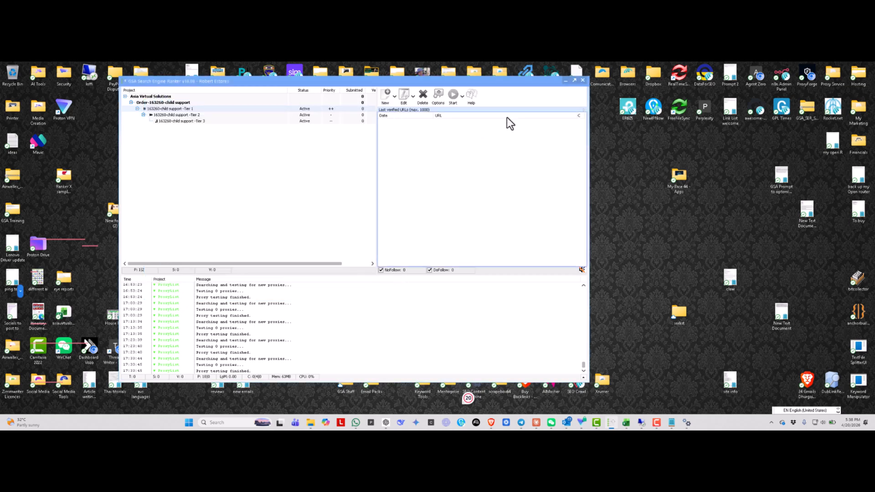
{"action": "left_click", "coordinate": [565, 81]}
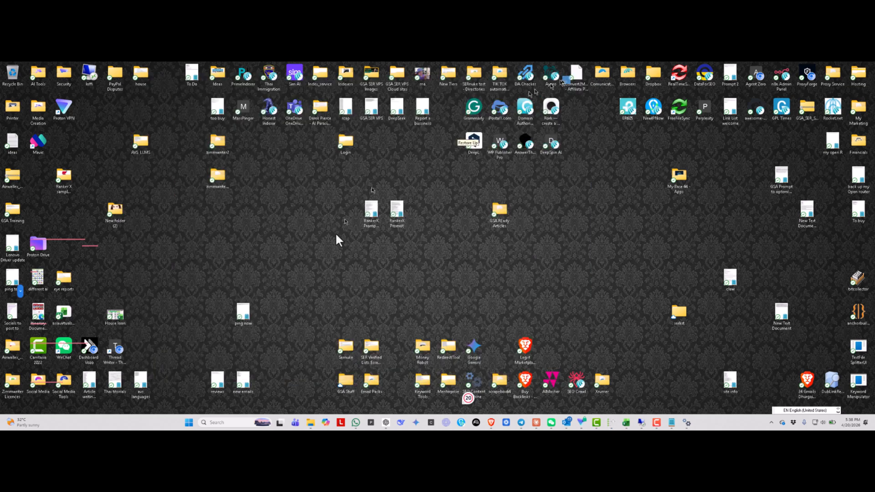
Open the GSA Stuff folder from the local desktop and launch GSA Content Generator
{"action": "double_click", "coordinate": [346, 381]}
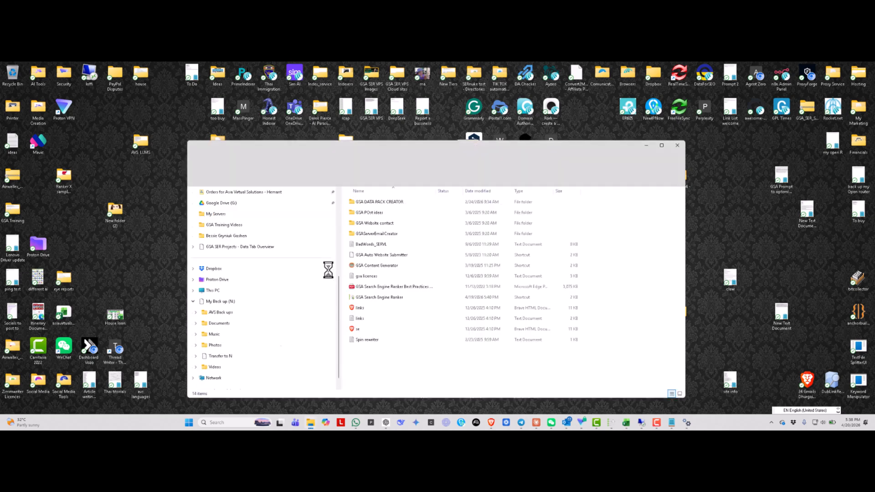
{"action": "double_click", "coordinate": [384, 267]}
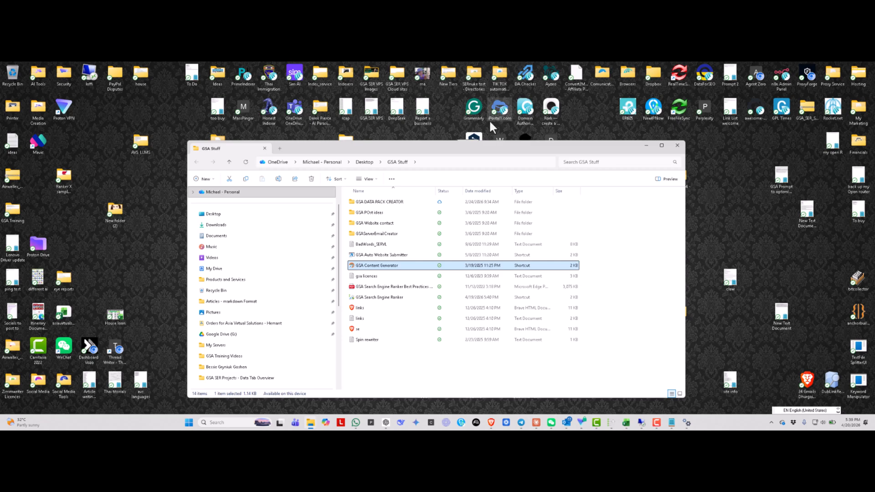
Switch to GSA Search Engine Ranker, examine the Tier 1 child support project's anchor text, category and description fields, and glance at SEO Content Machine
{"action": "left_click", "coordinate": [613, 425]}
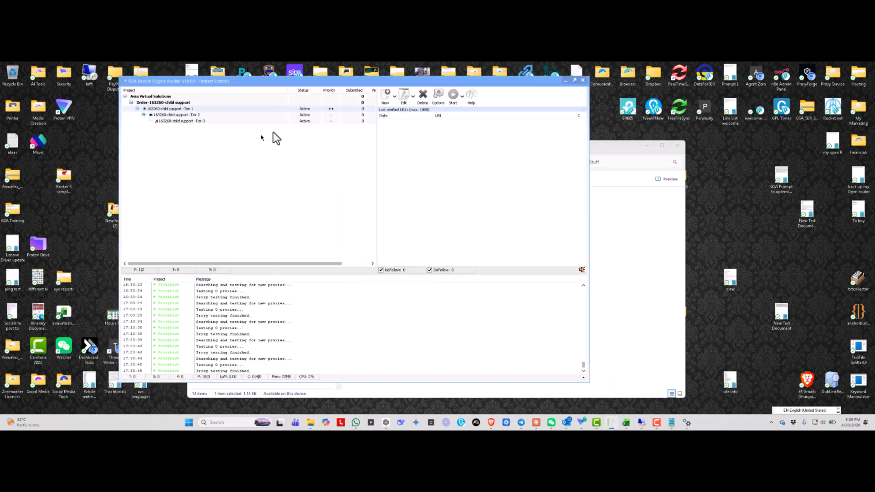
{"action": "left_click", "coordinate": [185, 109]}
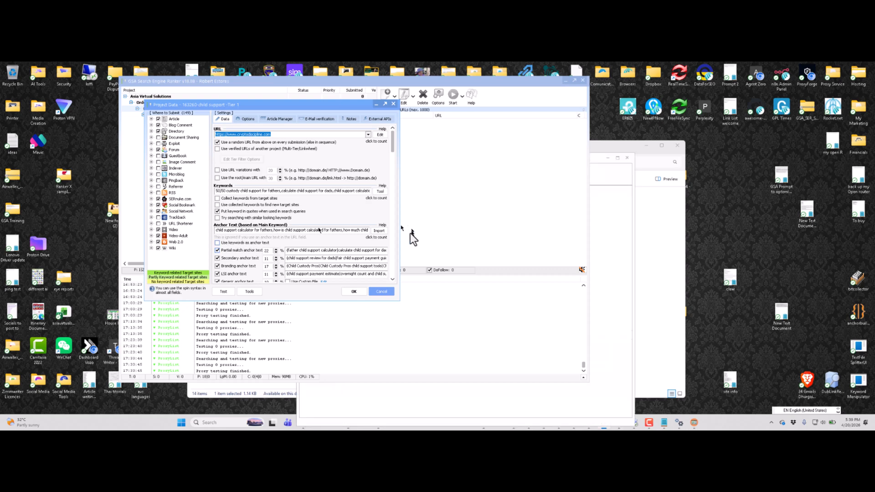
{"action": "left_click_drag", "start_coordinate": [394, 141], "coordinate": [392, 163]}
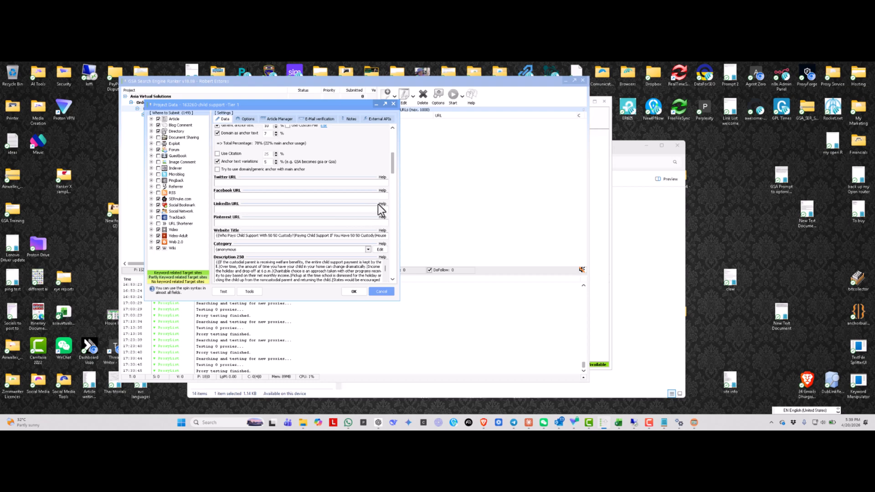
{"action": "left_click_drag", "start_coordinate": [393, 157], "coordinate": [394, 175]}
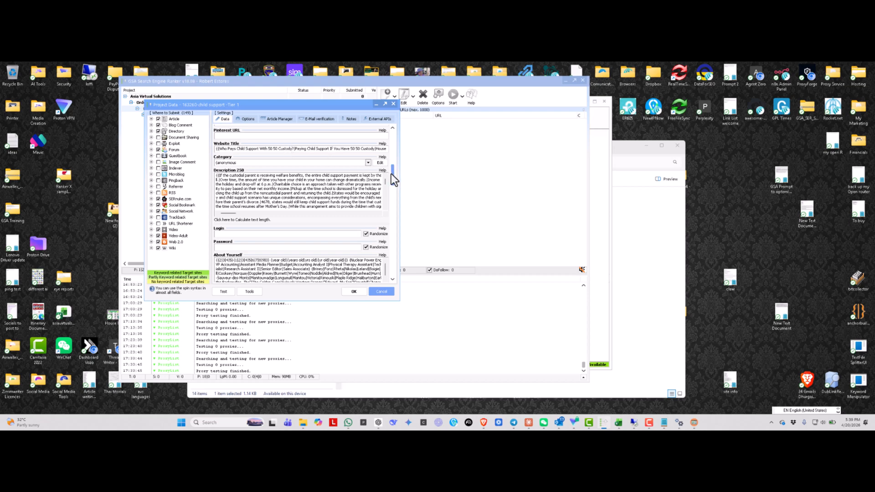
{"action": "left_click", "coordinate": [680, 425]}
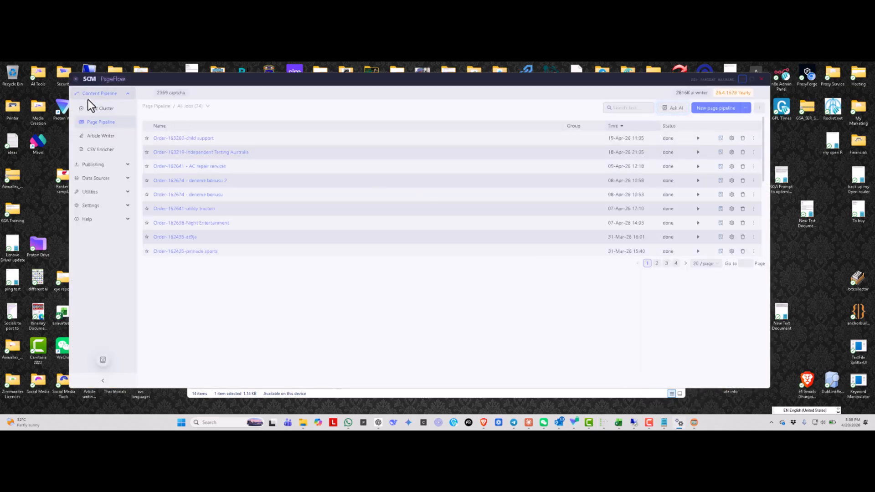
{"action": "left_click", "coordinate": [742, 80]}
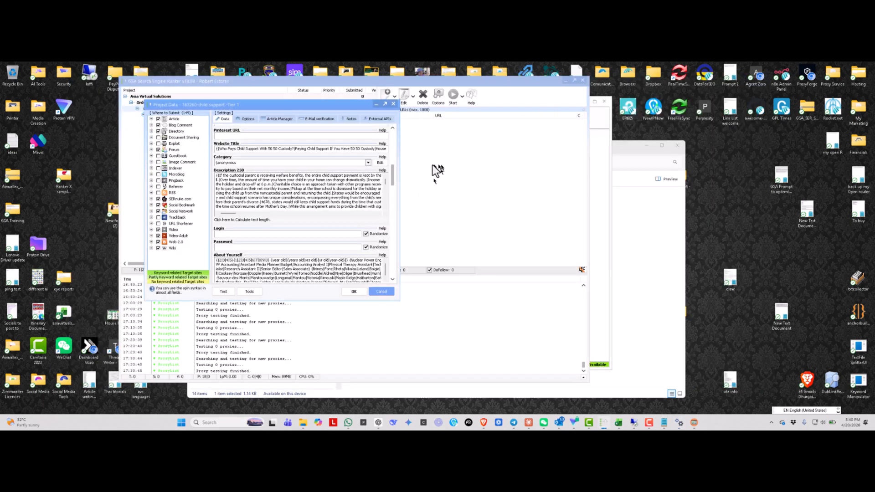
Examine the Tier 1 project's comment, forum, video, preview image, YouTubeID, address, company and signature fields, and close the project without saving
{"action": "left_click_drag", "start_coordinate": [392, 174], "coordinate": [392, 209]}
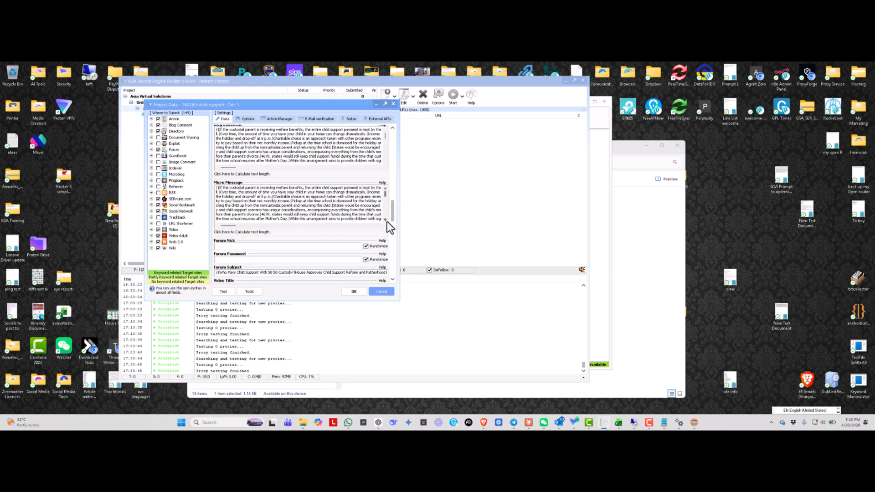
{"action": "left_click_drag", "start_coordinate": [393, 206], "coordinate": [392, 217]}
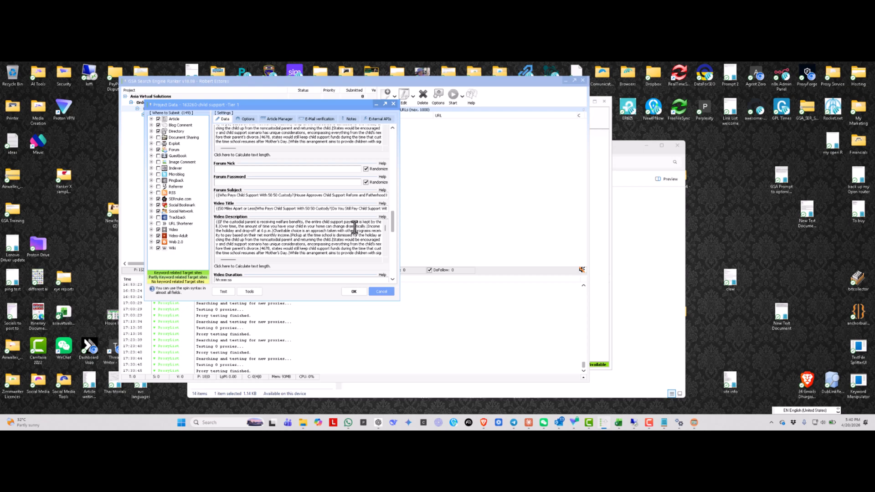
{"action": "left_click_drag", "start_coordinate": [392, 222], "coordinate": [392, 234]}
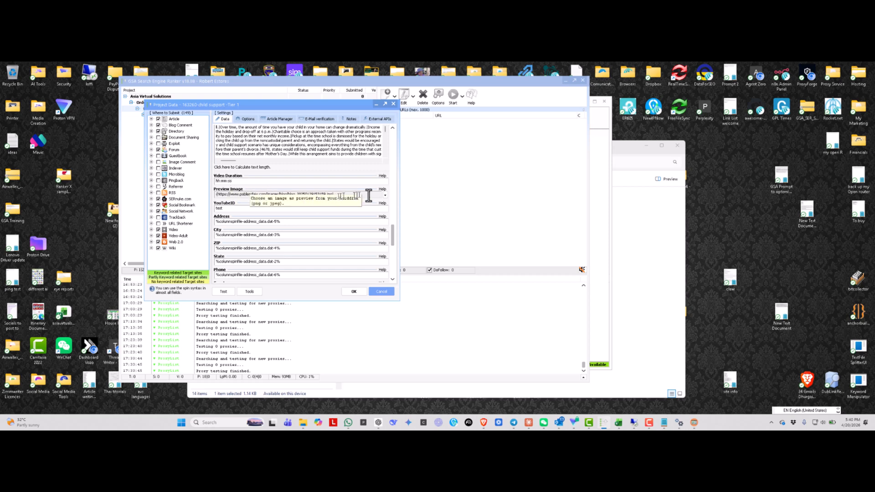
{"action": "left_click_drag", "start_coordinate": [342, 193], "coordinate": [289, 193]}
{"action": "key", "text": "ctrl+v"}
{"action": "left_click_drag", "start_coordinate": [225, 209], "coordinate": [207, 209]}
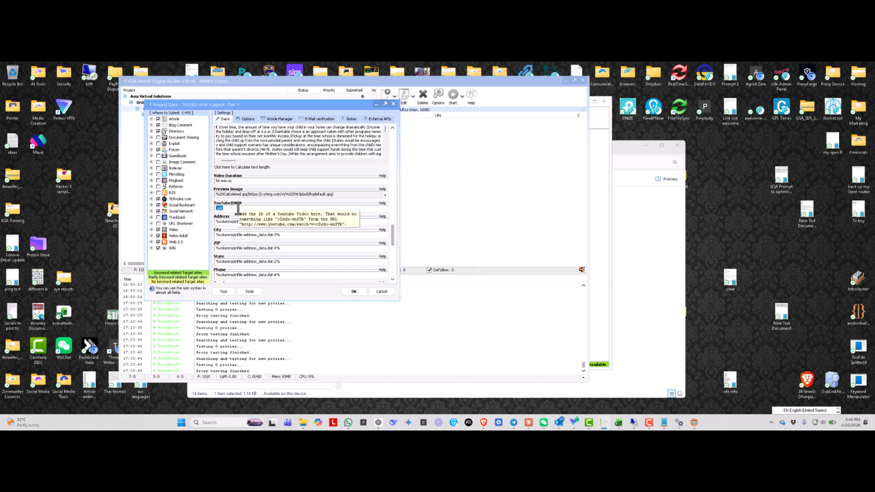
{"action": "right_click", "coordinate": [238, 209]}
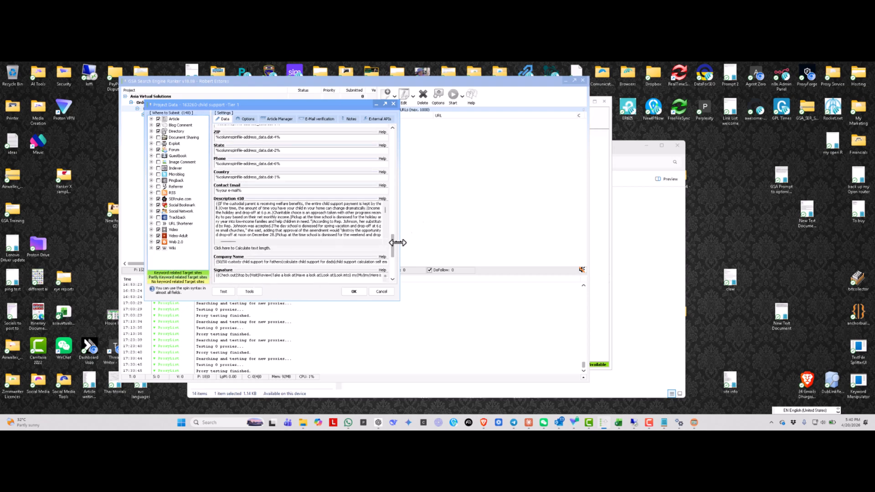
{"action": "left_click_drag", "start_coordinate": [393, 245], "coordinate": [395, 265]}
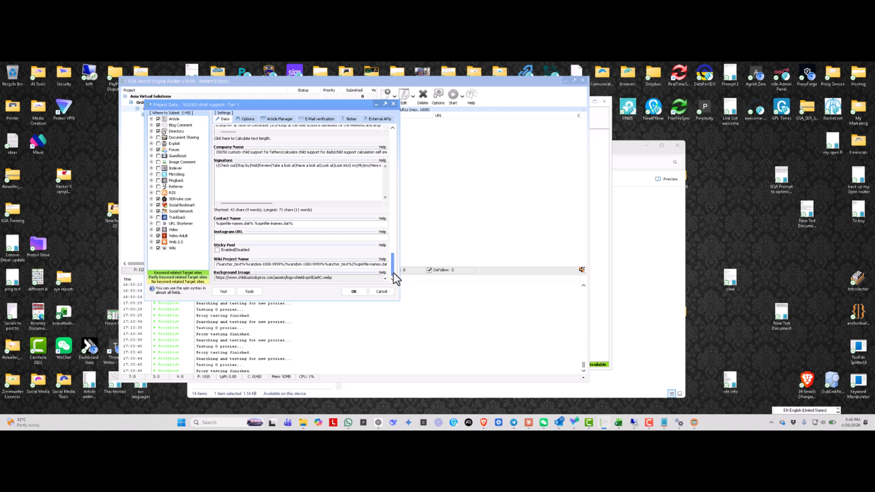
{"action": "left_click_drag", "start_coordinate": [393, 273], "coordinate": [382, 223]}
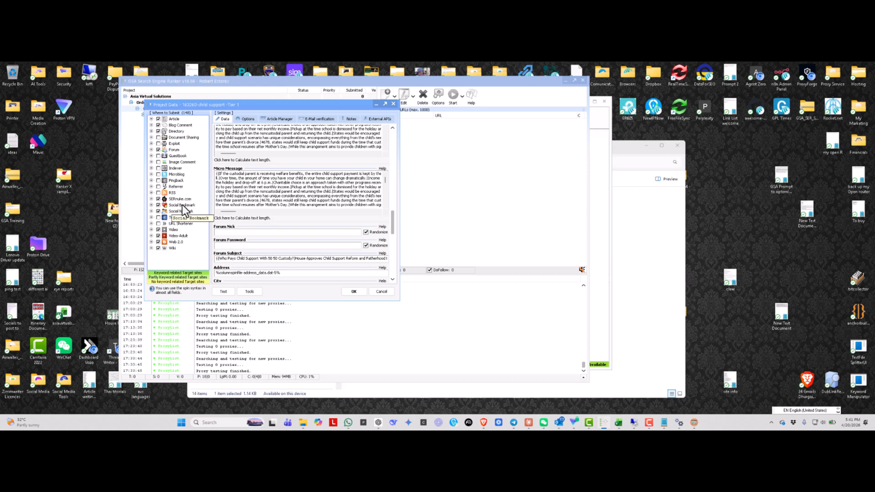
{"action": "left_click_drag", "start_coordinate": [392, 220], "coordinate": [390, 182]}
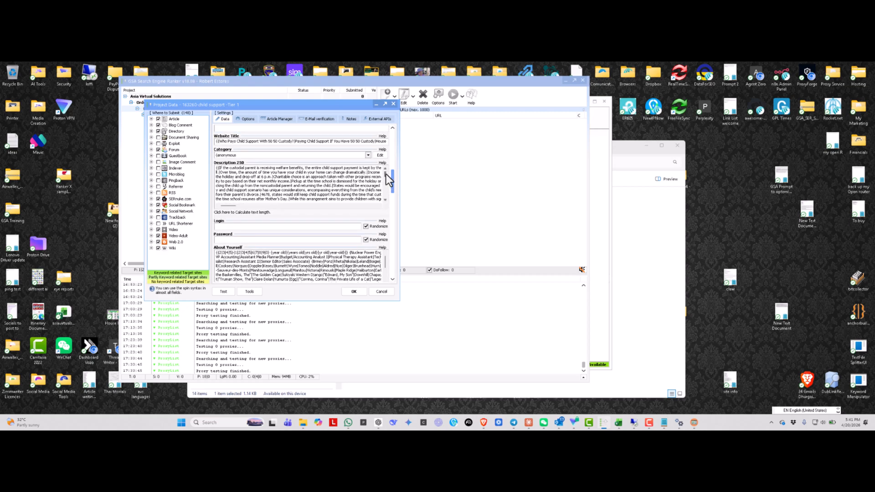
{"action": "left_click", "coordinate": [395, 106]}
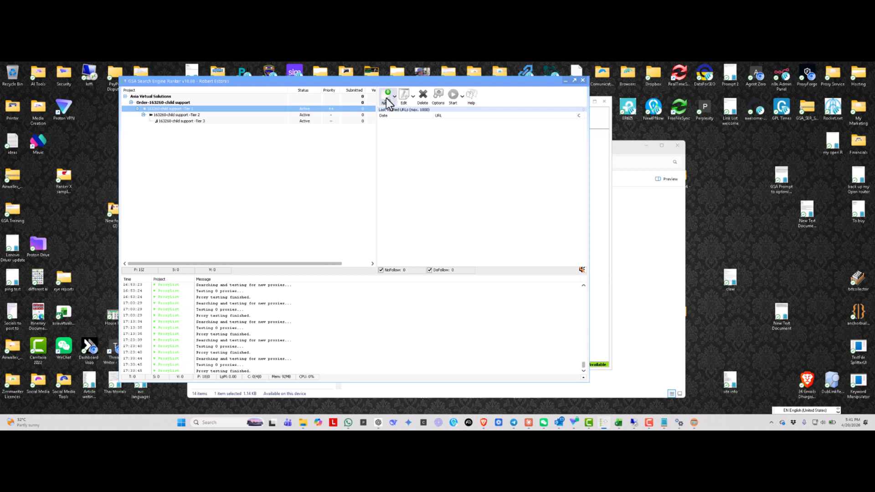
Start a new project in GSA Search Engine Ranker and briefly show the SEO Content Machine job list
{"action": "double_click", "coordinate": [281, 191]}
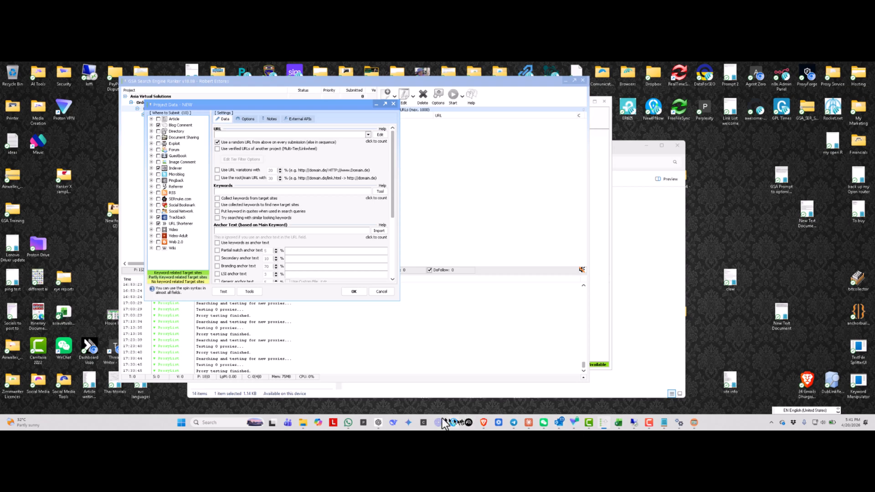
{"action": "left_click", "coordinate": [674, 424]}
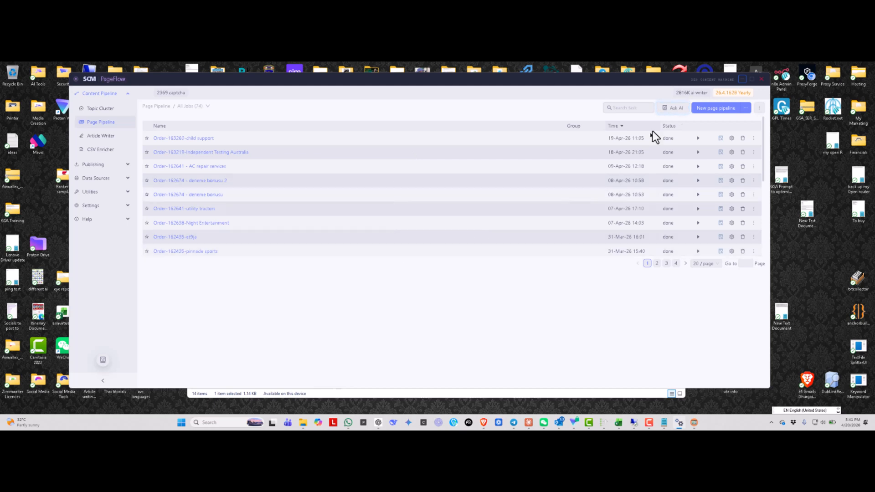
{"action": "left_click", "coordinate": [741, 79]}
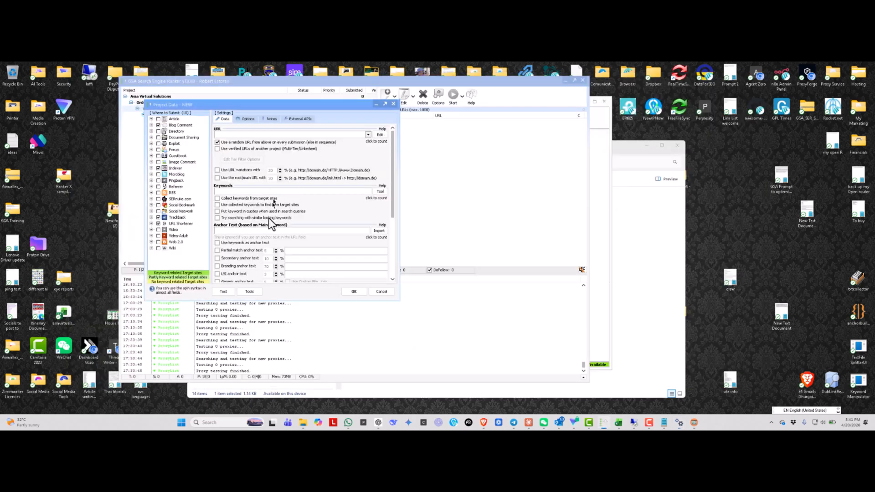
Enable all submission platform types for the new project and look through the resulting content fields
{"action": "left_click", "coordinate": [248, 293]}
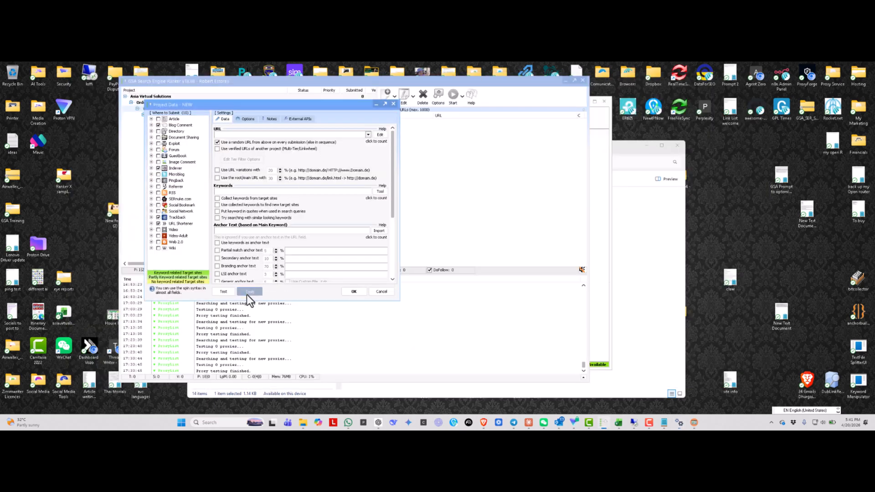
{"action": "mouse_move", "coordinate": [267, 300]}
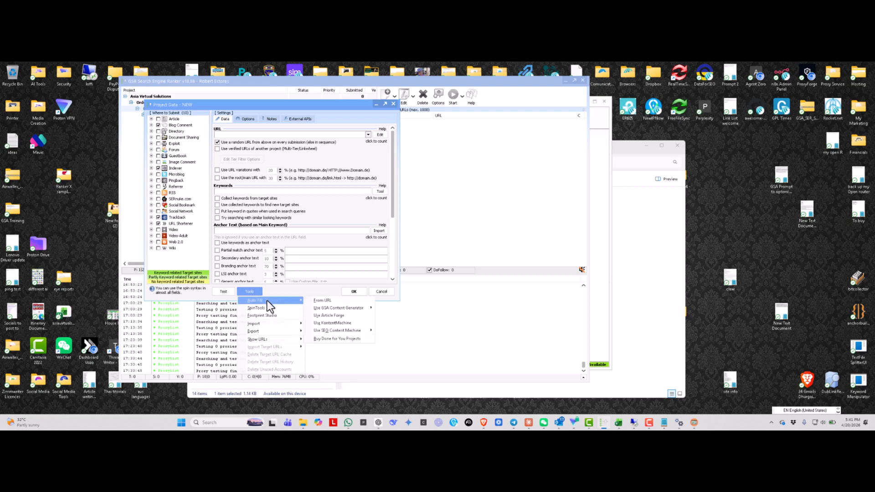
{"action": "left_click", "coordinate": [390, 193]}
{"action": "left_click_drag", "start_coordinate": [392, 193], "coordinate": [390, 250]}
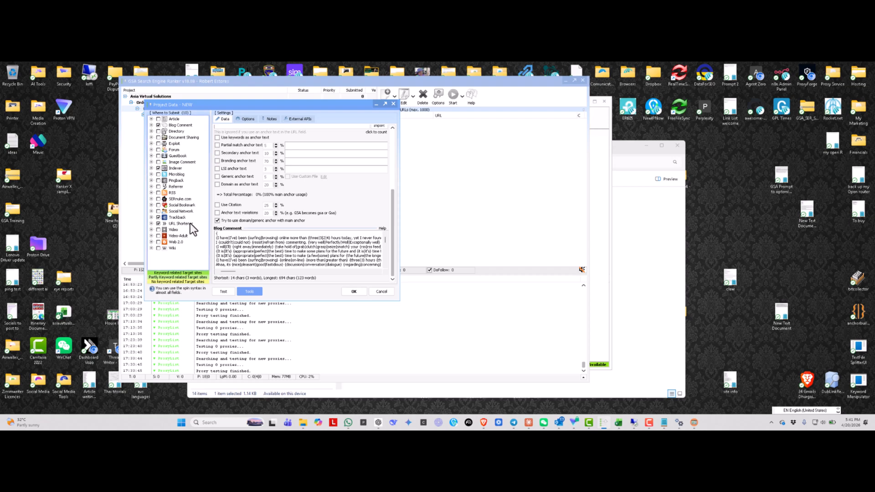
{"action": "right_click", "coordinate": [190, 223]}
{"action": "left_click", "coordinate": [204, 226]}
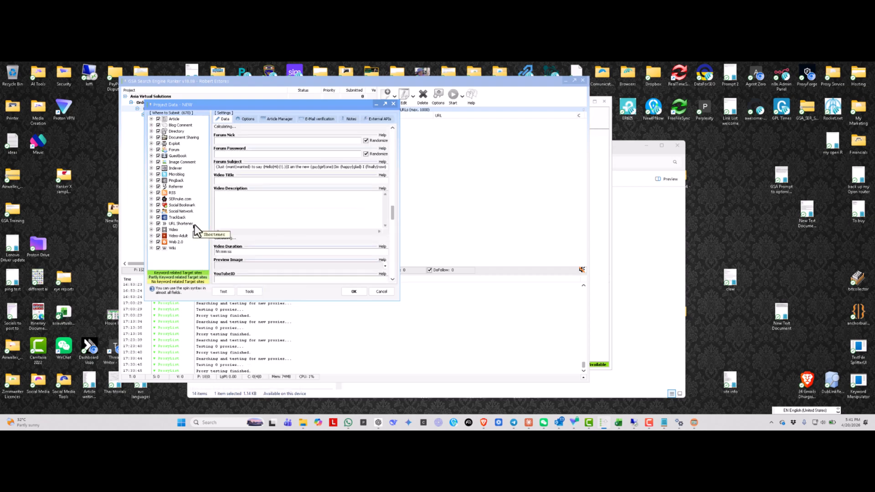
{"action": "left_click_drag", "start_coordinate": [392, 211], "coordinate": [365, 294]}
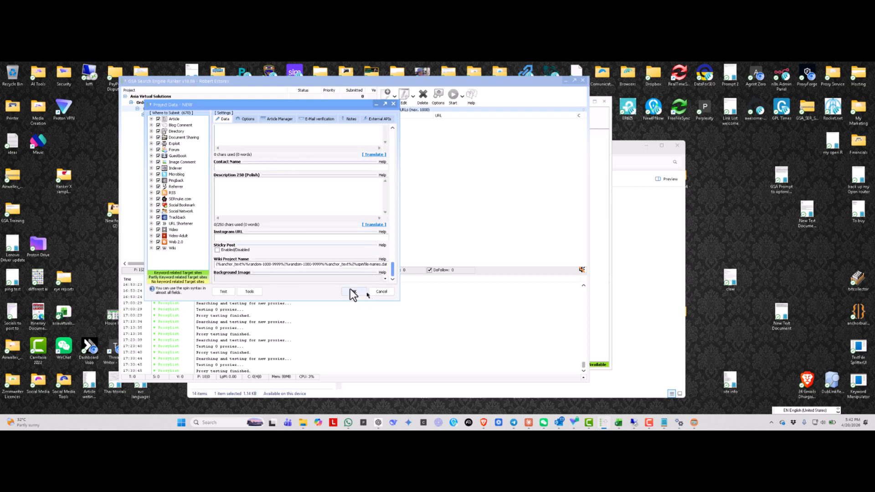
Auto-fill the new project by importing all SEO Content Machine text files from the project data folder
{"action": "left_click", "coordinate": [250, 291]}
{"action": "mouse_move", "coordinate": [268, 301]}
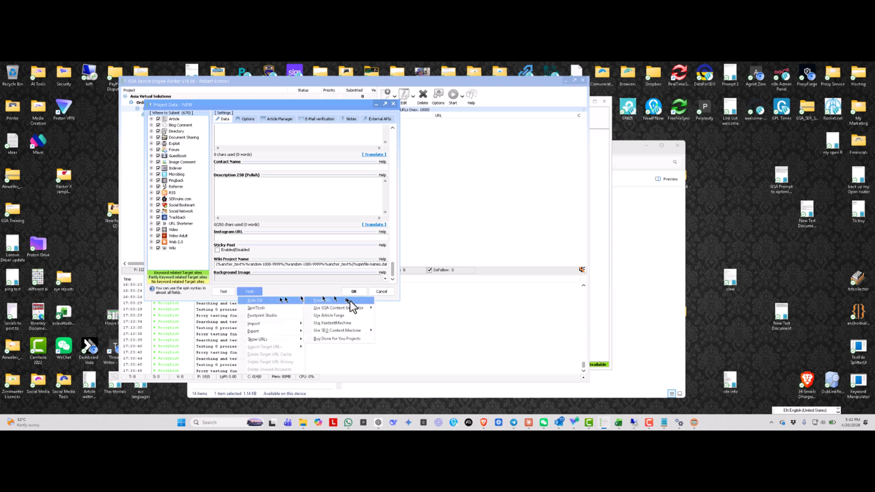
{"action": "mouse_move", "coordinate": [342, 331]}
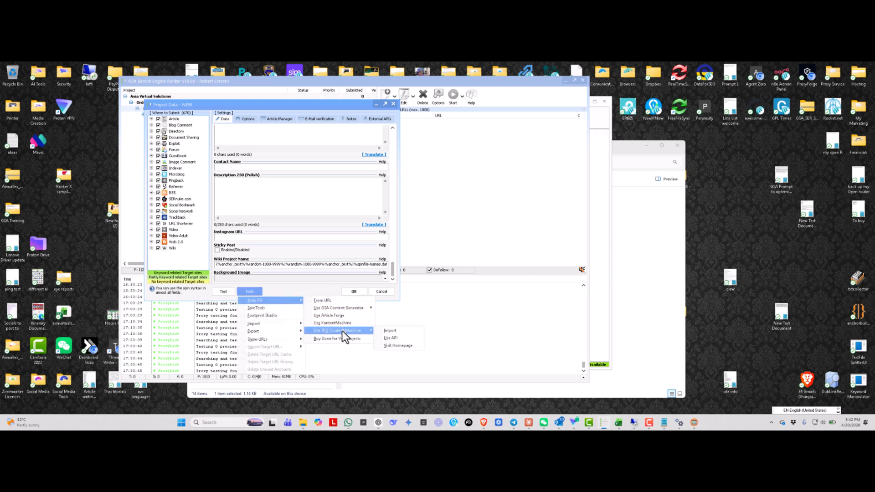
{"action": "left_click", "coordinate": [394, 330]}
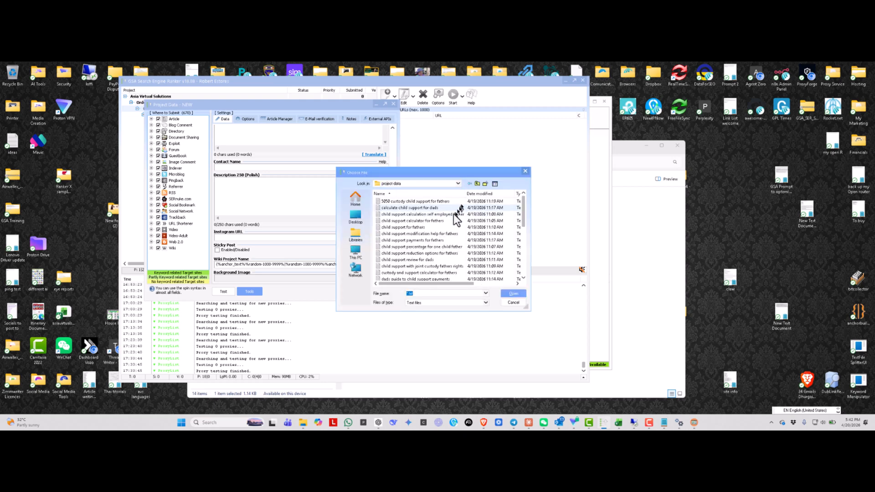
{"action": "left_click", "coordinate": [418, 239]}
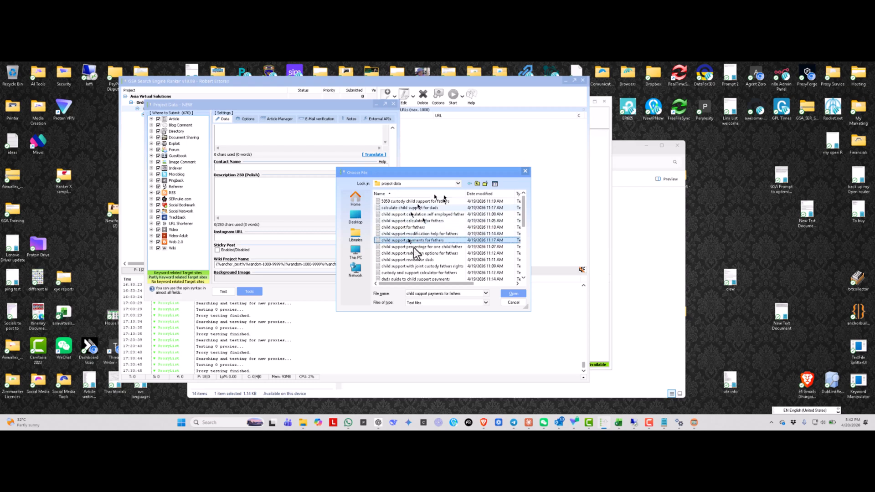
{"action": "key", "text": "ctrl+a"}
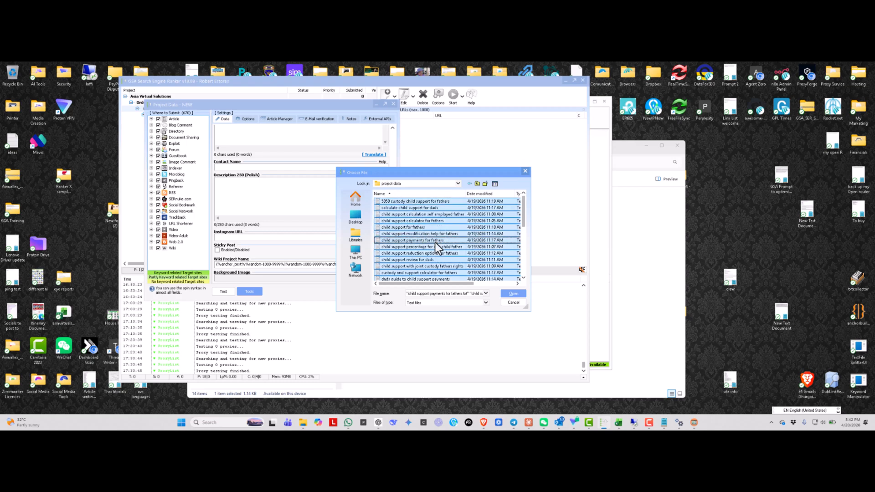
{"action": "left_click", "coordinate": [513, 294]}
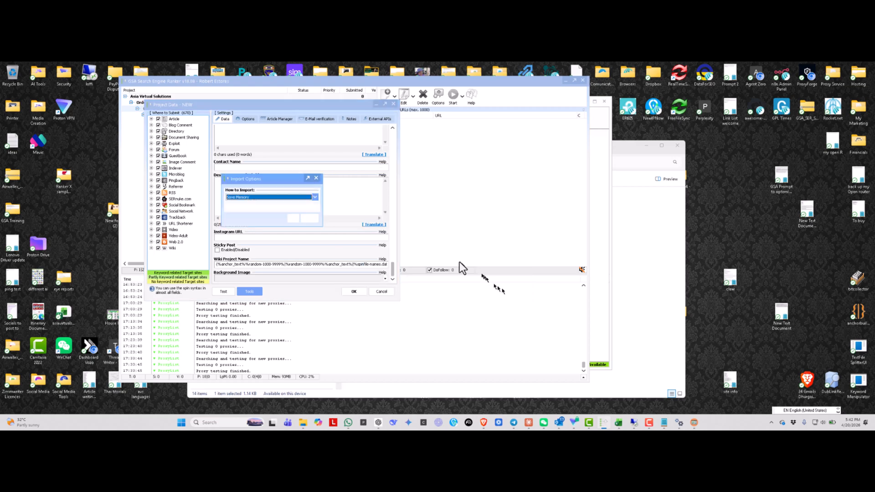
Set the import method to Append Data and fill all the checked project fields
{"action": "left_click", "coordinate": [314, 197]}
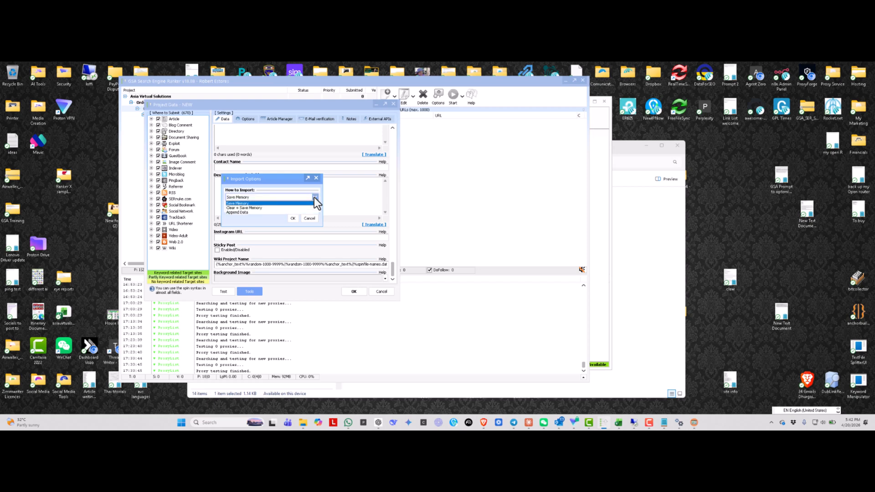
{"action": "left_click", "coordinate": [253, 212]}
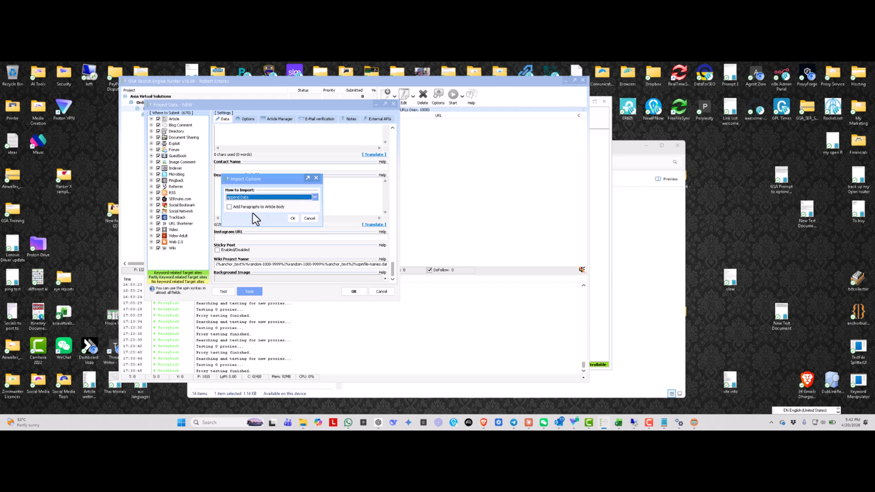
{"action": "left_click", "coordinate": [292, 218]}
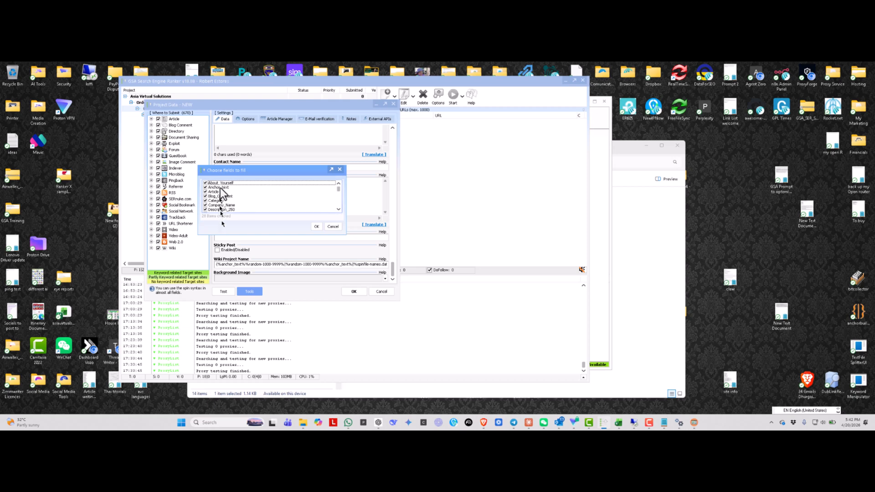
{"action": "left_click", "coordinate": [316, 227]}
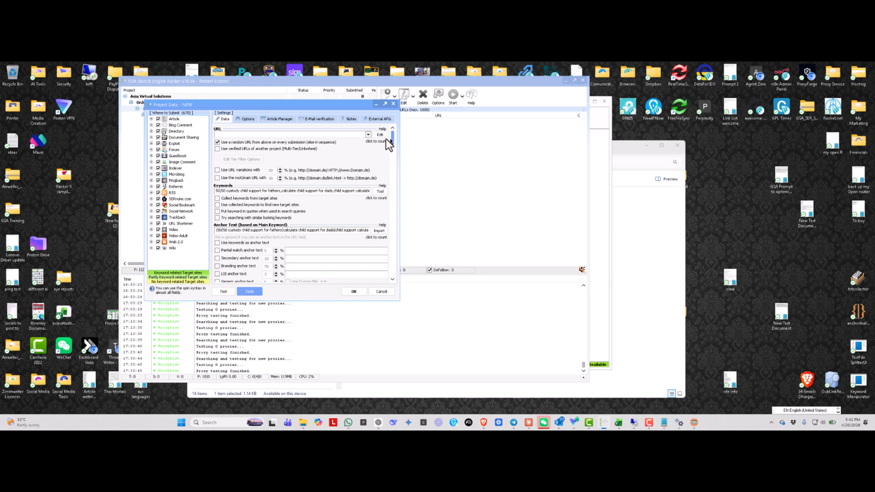
Check the imported content through to the last field and disable the engines that use the Background Image field
{"action": "mouse_move", "coordinate": [391, 138]}
{"action": "left_mouse_down"}
{"action": "mouse_move", "coordinate": [397, 156]}
{"action": "mouse_move", "coordinate": [398, 144]}
{"action": "left_mouse_up"}
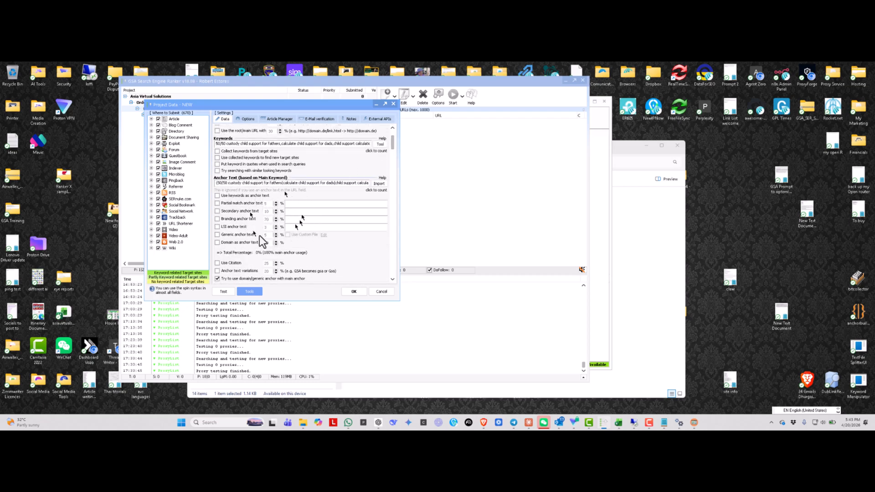
{"action": "left_click_drag", "start_coordinate": [392, 143], "coordinate": [393, 159]}
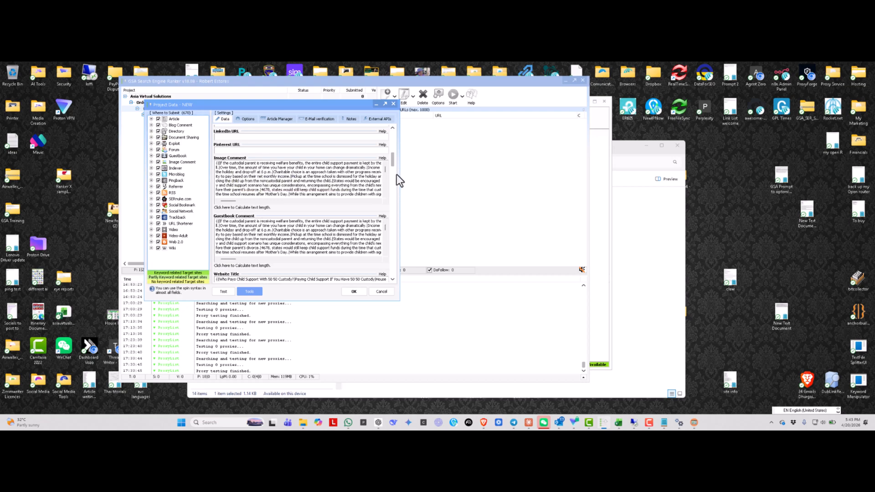
{"action": "left_click_drag", "start_coordinate": [392, 160], "coordinate": [397, 291]}
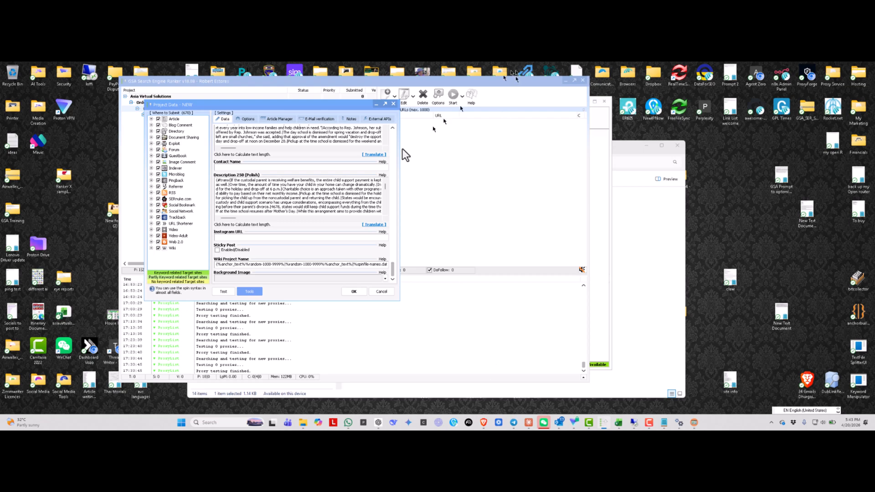
{"action": "right_click", "coordinate": [235, 277]}
{"action": "left_click", "coordinate": [299, 288]}
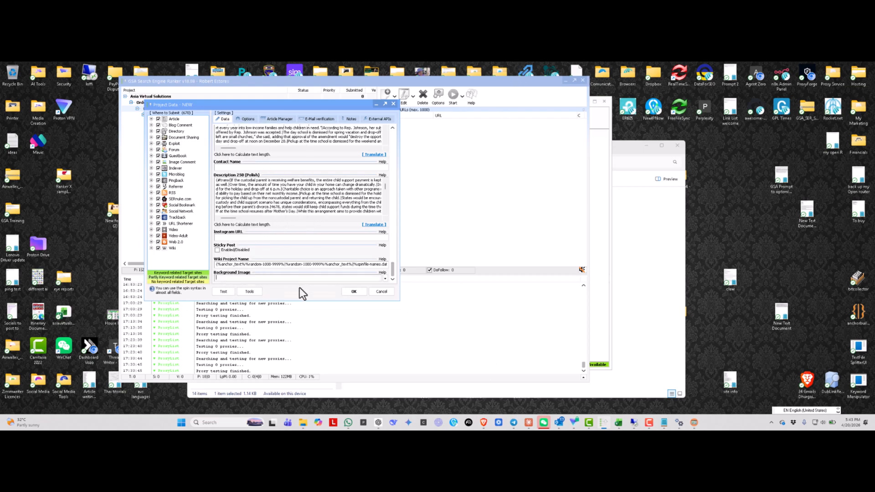
{"action": "right_click", "coordinate": [267, 278]}
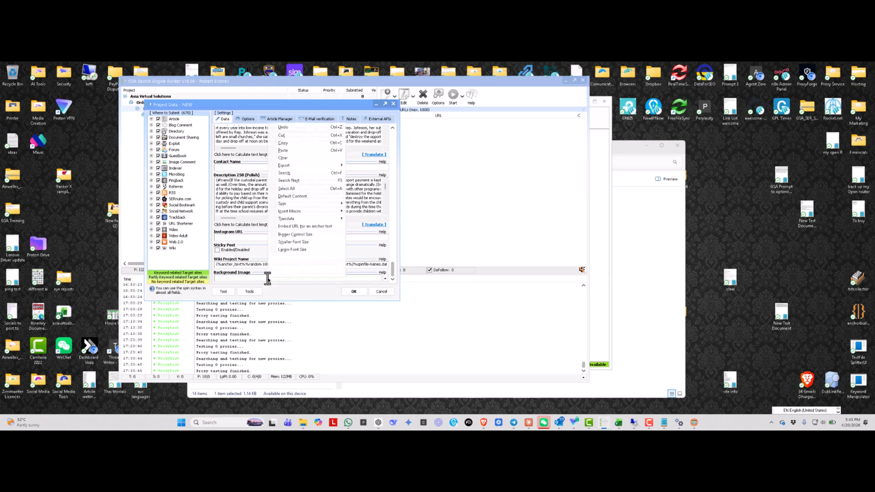
{"action": "left_click", "coordinate": [293, 265]}
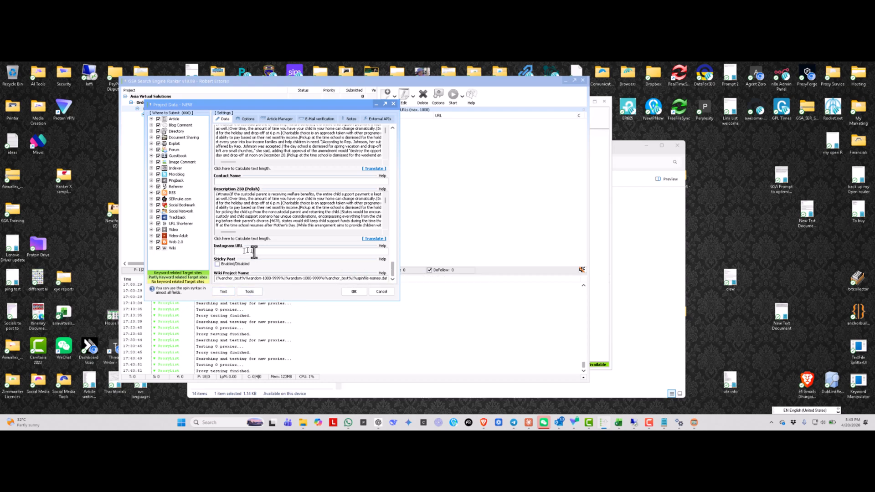
Count the URL entries, test the project data and examine the generated preview from the URL through to the article summary
{"action": "left_click_drag", "start_coordinate": [392, 266], "coordinate": [346, 124]}
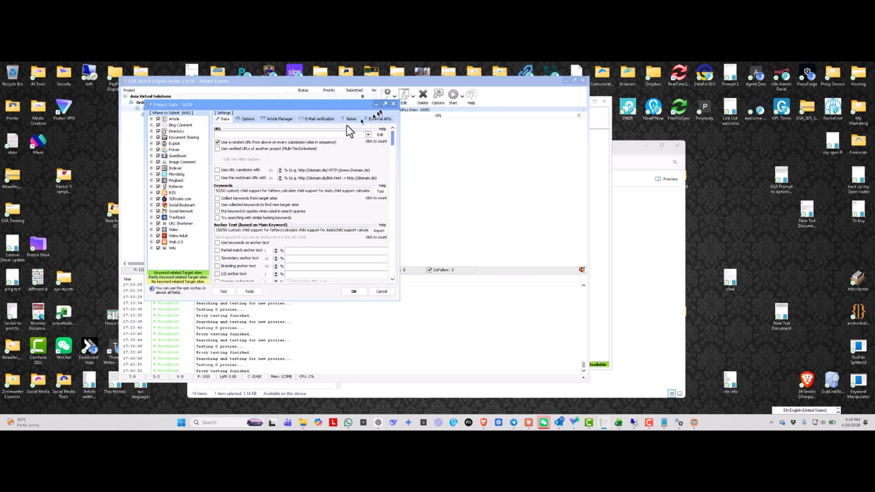
{"action": "left_click", "coordinate": [376, 141]}
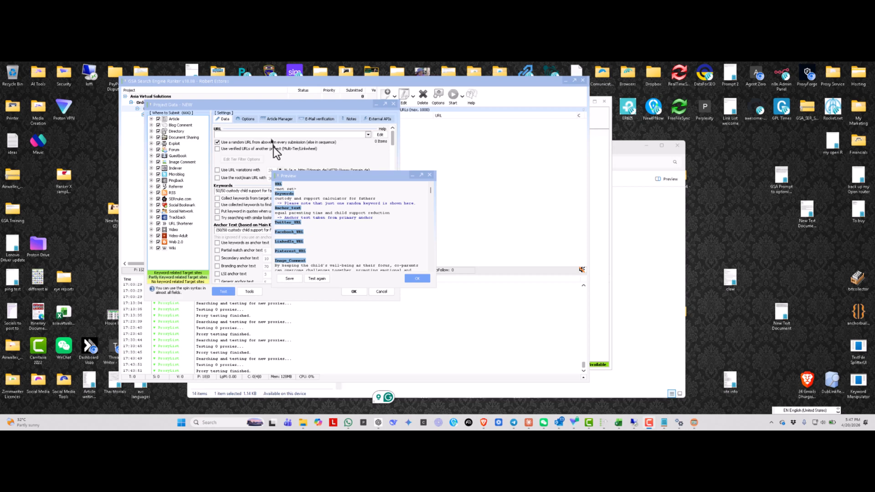
{"action": "scroll", "coordinate": [330, 223], "scroll_direction": "down", "scroll_amount": 3}
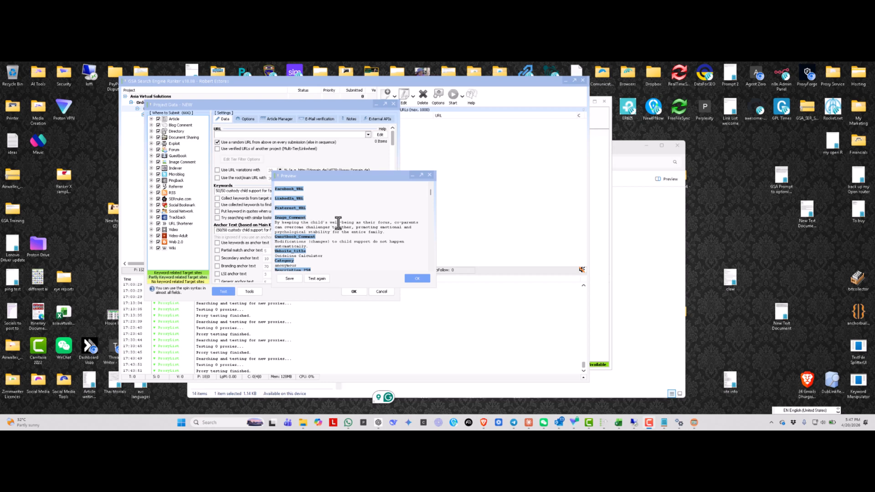
{"action": "scroll", "coordinate": [337, 222], "scroll_direction": "down", "scroll_amount": 2}
{"action": "scroll", "coordinate": [317, 224], "scroll_direction": "down", "scroll_amount": 1}
{"action": "scroll", "coordinate": [300, 212], "scroll_direction": "down", "scroll_amount": 6}
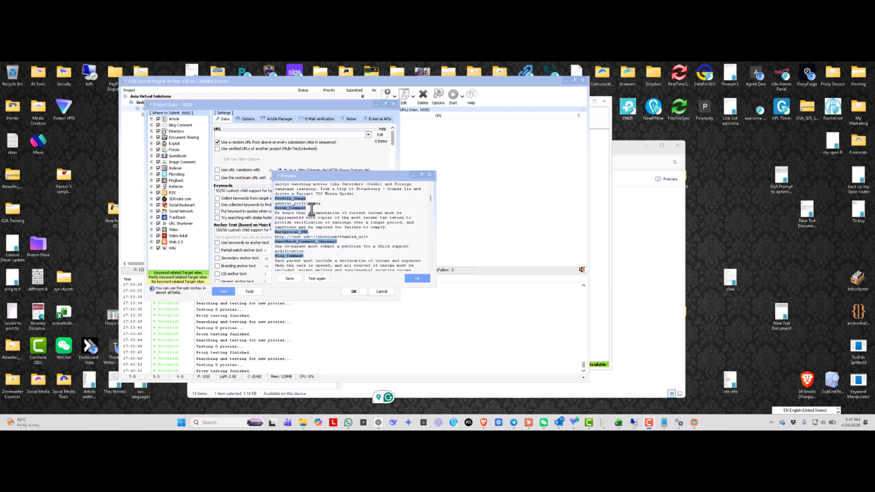
{"action": "scroll", "coordinate": [311, 209], "scroll_direction": "down", "scroll_amount": 4}
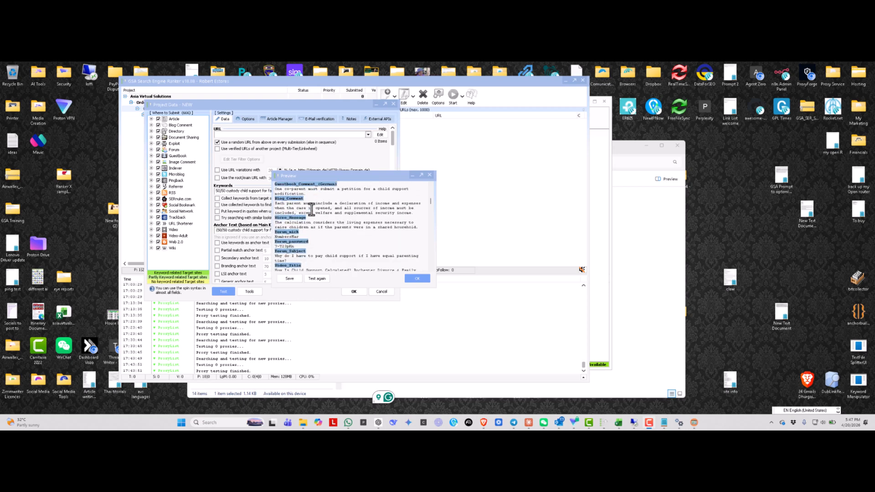
{"action": "scroll", "coordinate": [311, 209], "scroll_direction": "down", "scroll_amount": 3}
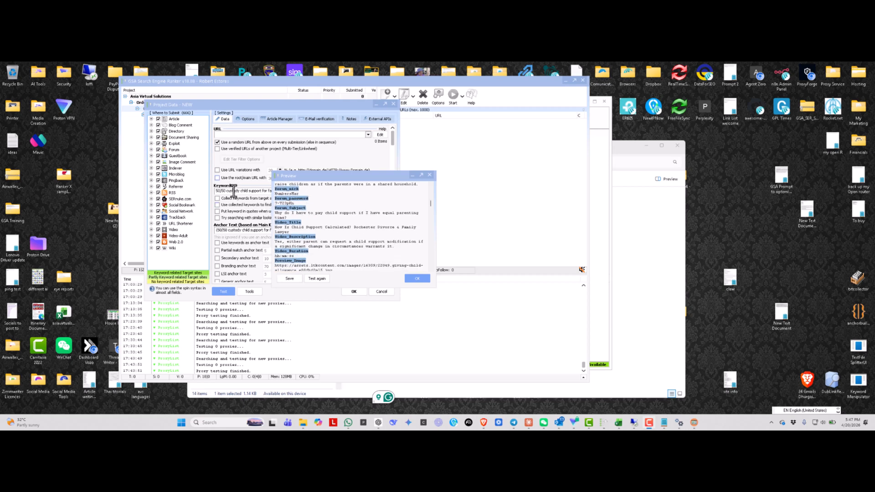
{"action": "scroll", "coordinate": [344, 214], "scroll_direction": "down", "scroll_amount": 3}
{"action": "scroll", "coordinate": [344, 214], "scroll_direction": "down", "scroll_amount": 3}
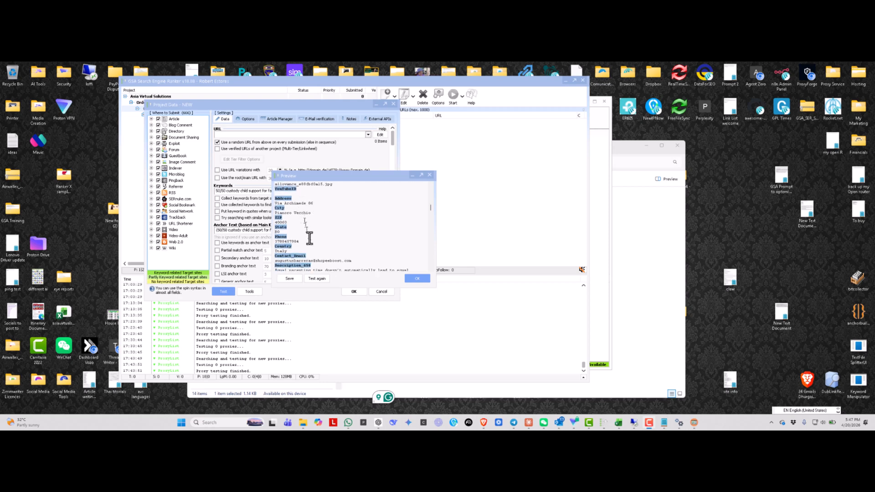
{"action": "scroll", "coordinate": [382, 230], "scroll_direction": "down", "scroll_amount": 3}
{"action": "scroll", "coordinate": [383, 231], "scroll_direction": "down", "scroll_amount": 1}
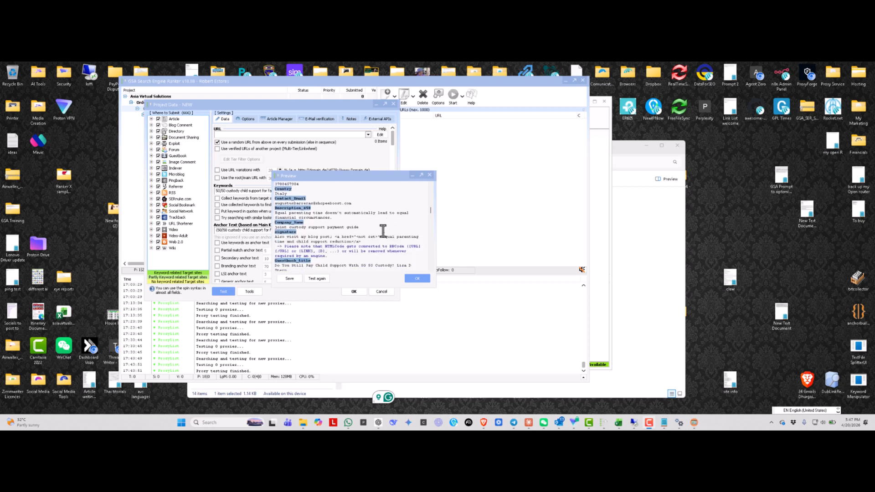
{"action": "scroll", "coordinate": [382, 231], "scroll_direction": "down", "scroll_amount": 2}
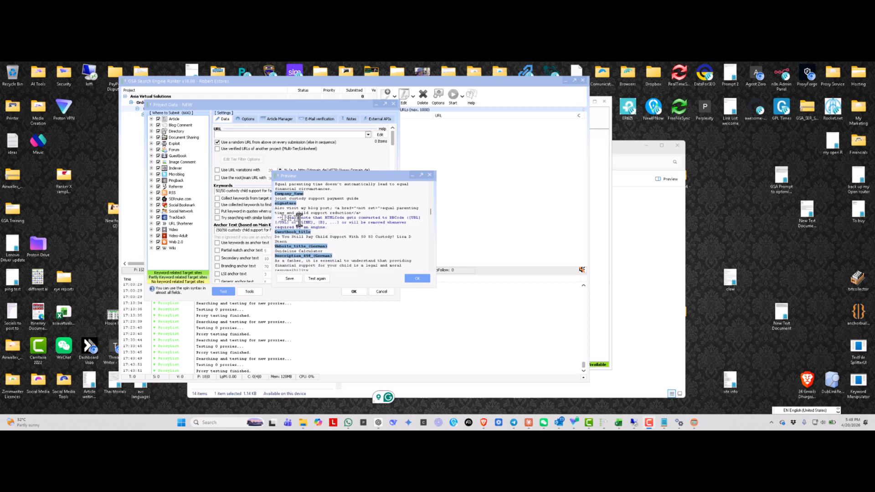
{"action": "scroll", "coordinate": [358, 214], "scroll_direction": "down", "scroll_amount": 2}
{"action": "scroll", "coordinate": [359, 215], "scroll_direction": "down", "scroll_amount": 2}
{"action": "scroll", "coordinate": [358, 214], "scroll_direction": "down", "scroll_amount": 5}
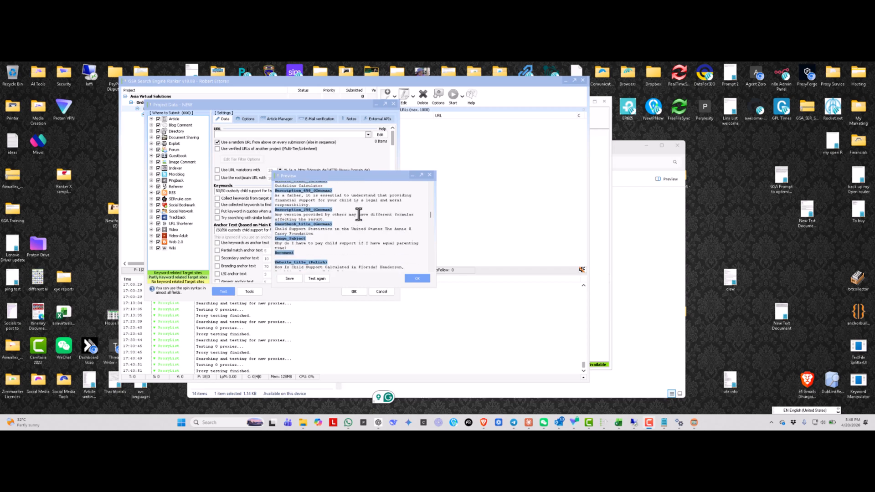
{"action": "scroll", "coordinate": [359, 215], "scroll_direction": "down", "scroll_amount": 10}
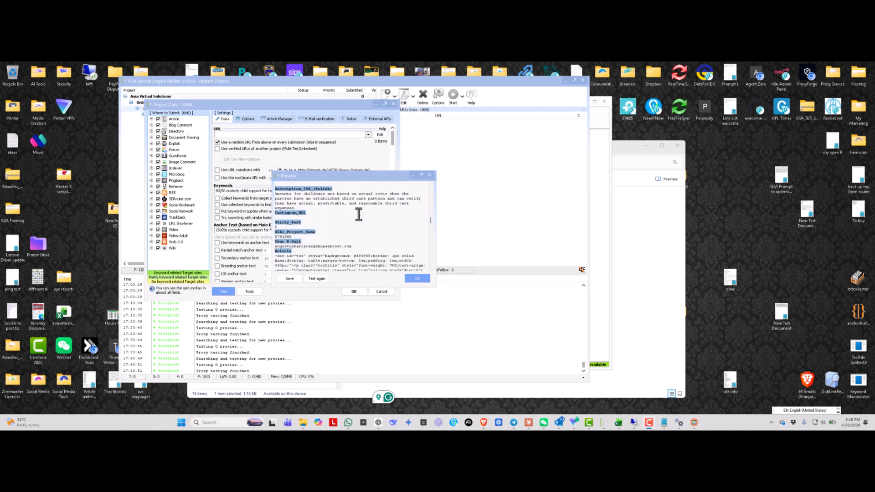
{"action": "scroll", "coordinate": [359, 214], "scroll_direction": "down", "scroll_amount": 5}
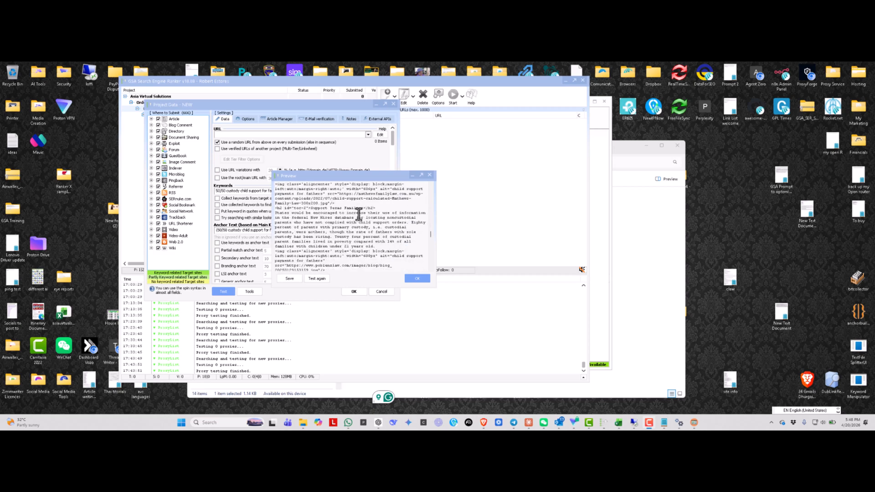
{"action": "scroll", "coordinate": [358, 214], "scroll_direction": "down", "scroll_amount": 10}
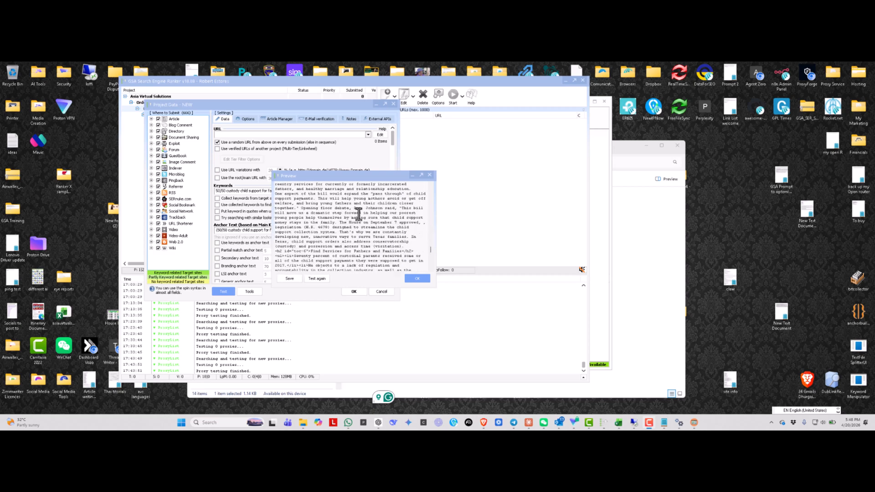
{"action": "scroll", "coordinate": [358, 215], "scroll_direction": "down", "scroll_amount": 5}
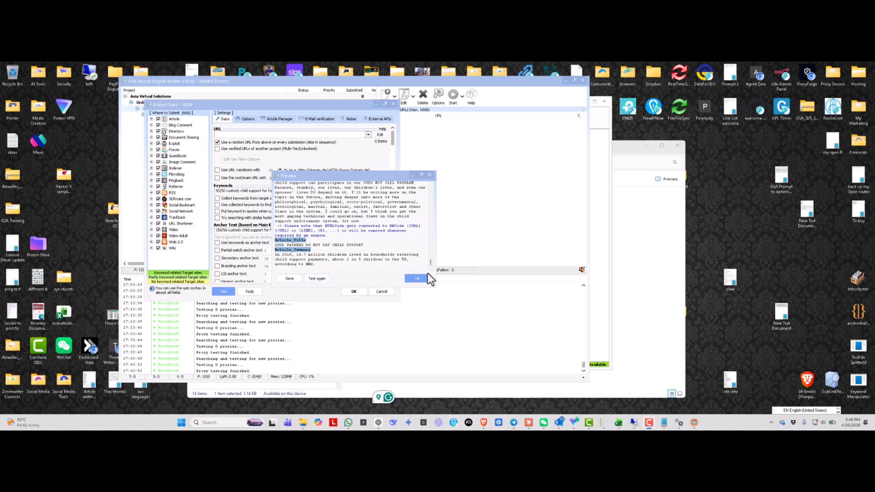
{"action": "left_click", "coordinate": [417, 278]}
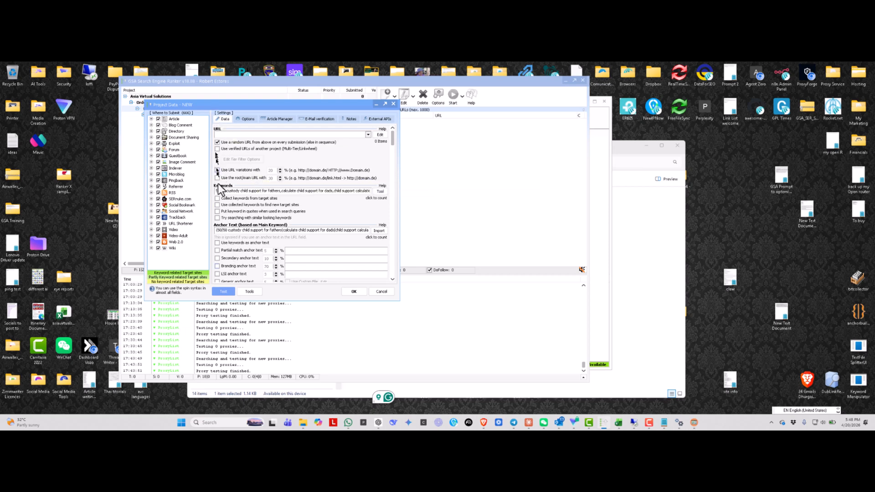
Briefly view the project's submission and verification options, and return to its data fields
{"action": "left_click", "coordinate": [247, 119]}
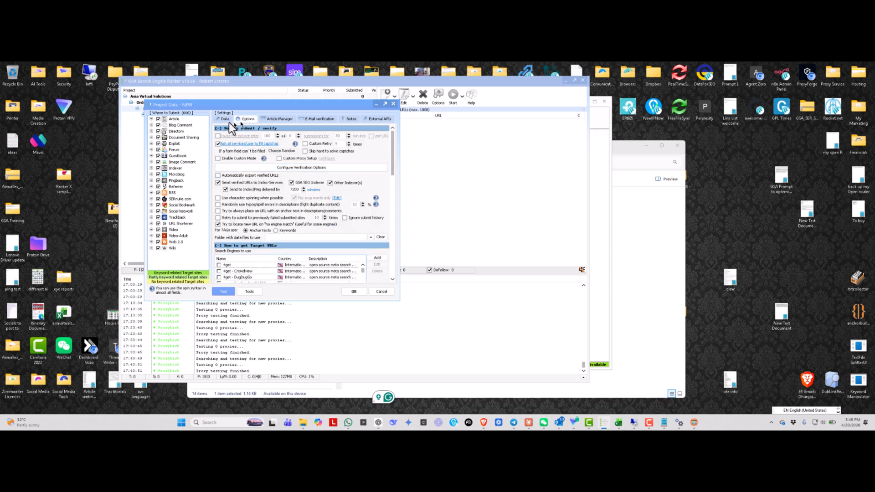
{"action": "left_click", "coordinate": [225, 119]}
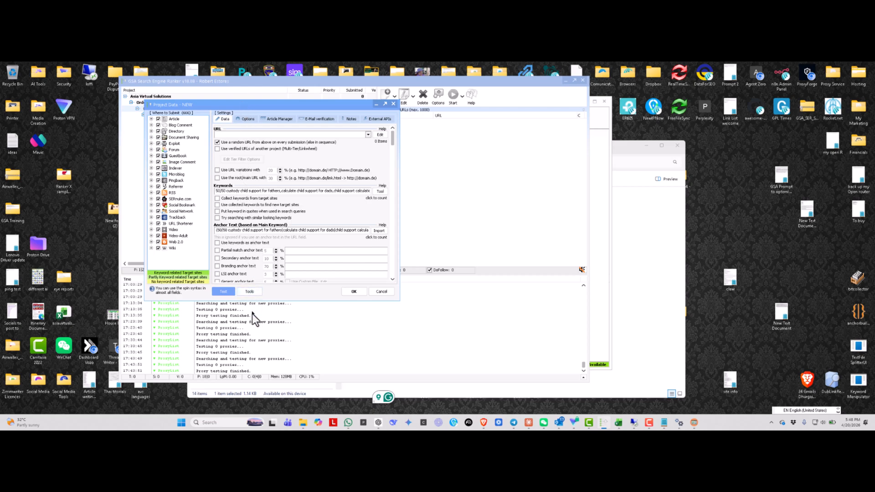
{"action": "mouse_move", "coordinate": [395, 136]}
{"action": "left_mouse_down"}
{"action": "mouse_move", "coordinate": [405, 267]}
{"action": "mouse_move", "coordinate": [395, 133]}
{"action": "left_mouse_up"}
Switch to the browser and show the anchor text wizard output and the blog article on optimizing anchor text variations
{"action": "left_click", "coordinate": [484, 423]}
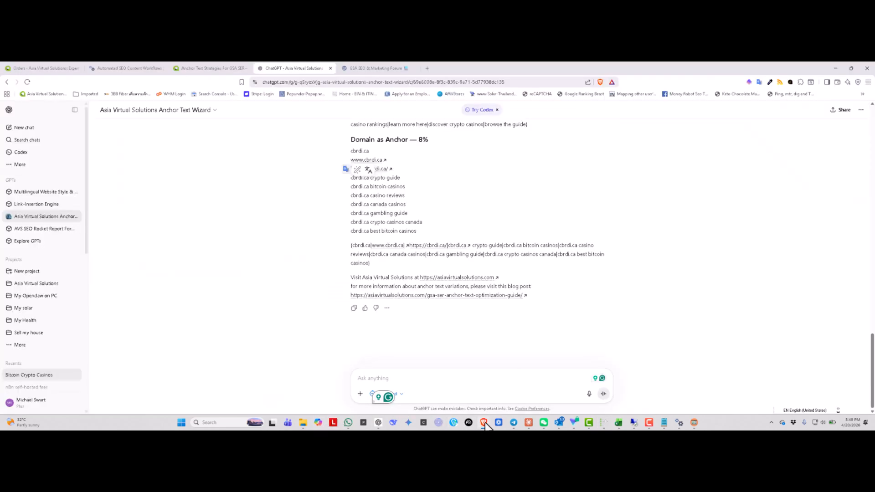
{"action": "scroll", "coordinate": [353, 208], "scroll_direction": "up", "scroll_amount": 6}
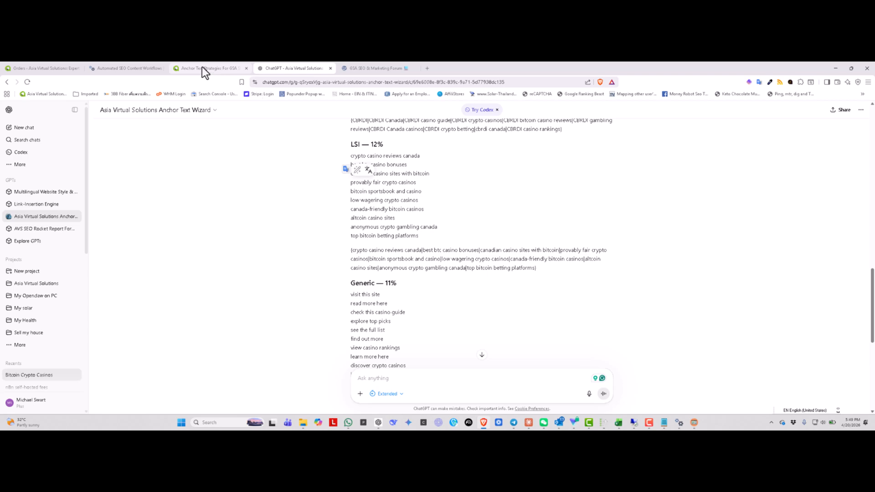
{"action": "left_click", "coordinate": [202, 67]}
{"action": "scroll", "coordinate": [255, 220], "scroll_direction": "up", "scroll_amount": 15}
{"action": "scroll", "coordinate": [258, 226], "scroll_direction": "up", "scroll_amount": 6}
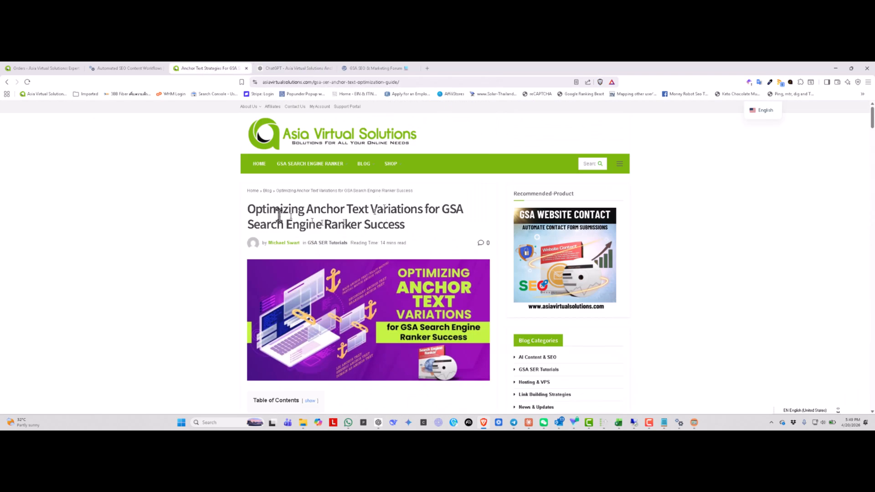
{"action": "scroll", "coordinate": [213, 242], "scroll_direction": "down", "scroll_amount": 1}
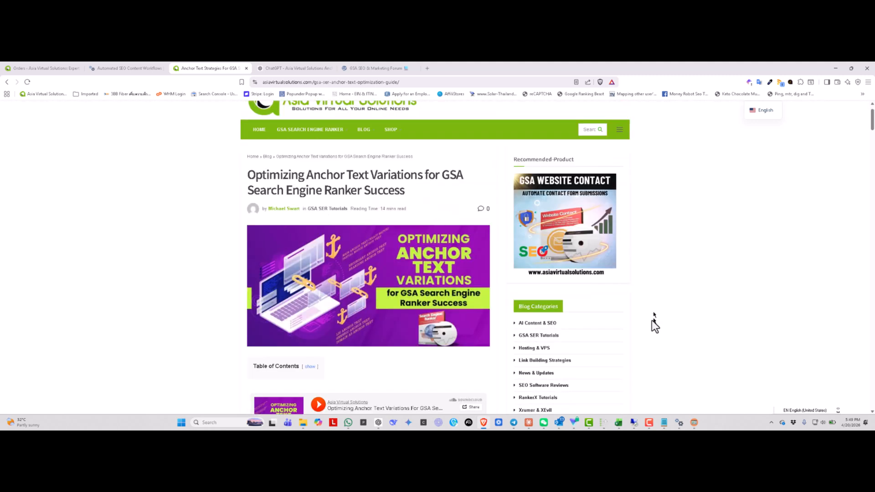
Show the Page Pipeline job list in SEO Content Machine, and return to the new project in GSA Search Engine Ranker
{"action": "mouse_move", "coordinate": [679, 422]}
{"action": "left_click", "coordinate": [669, 393]}
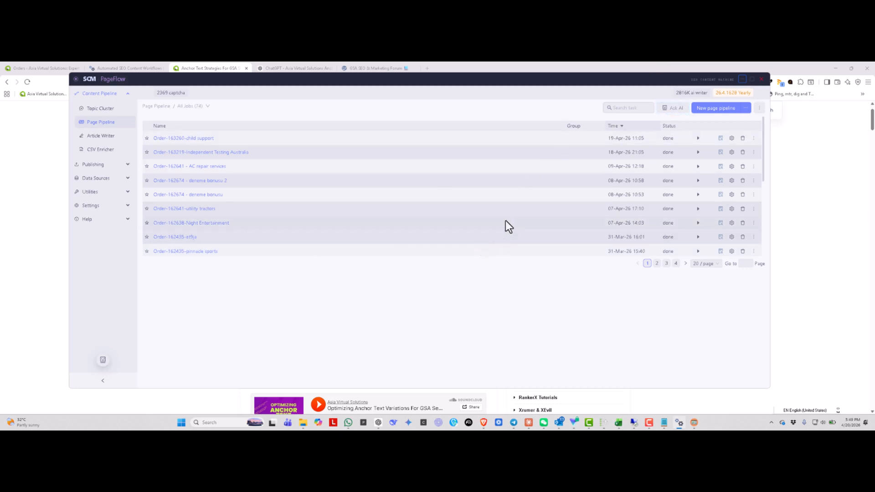
{"action": "scroll", "coordinate": [506, 222], "scroll_direction": "down", "scroll_amount": 1}
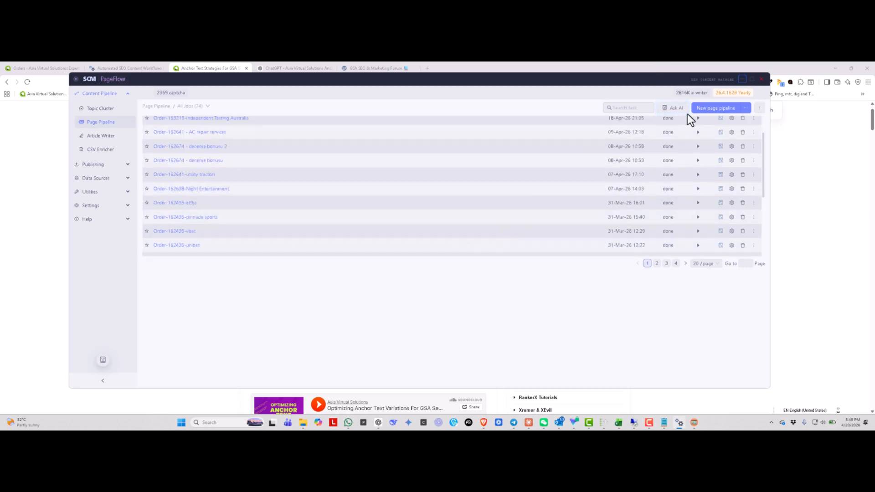
{"action": "left_click", "coordinate": [742, 80]}
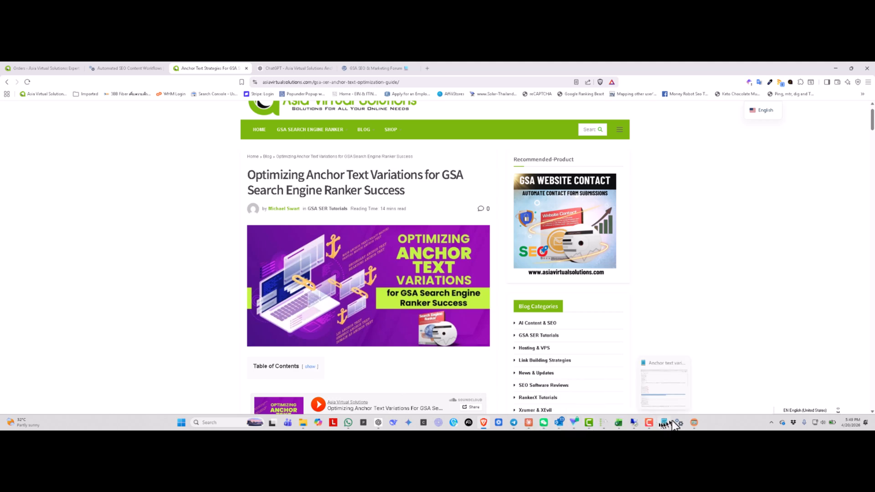
{"action": "mouse_move", "coordinate": [680, 423]}
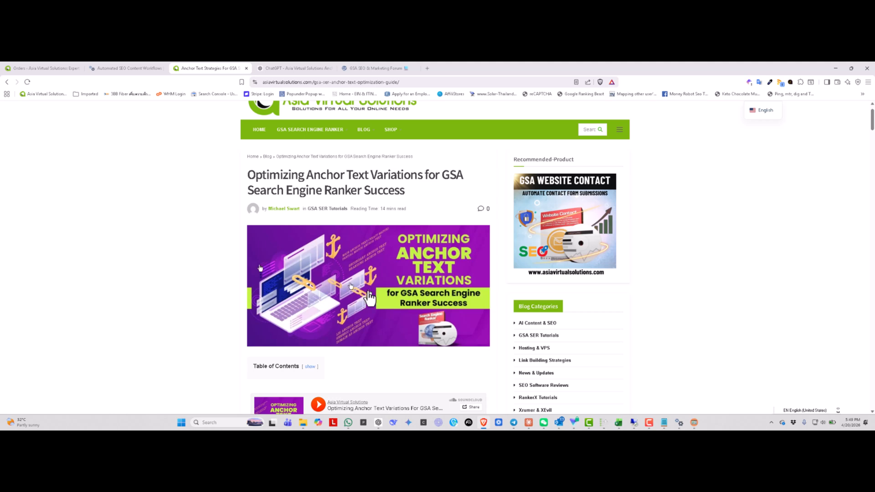
{"action": "mouse_move", "coordinate": [633, 422]}
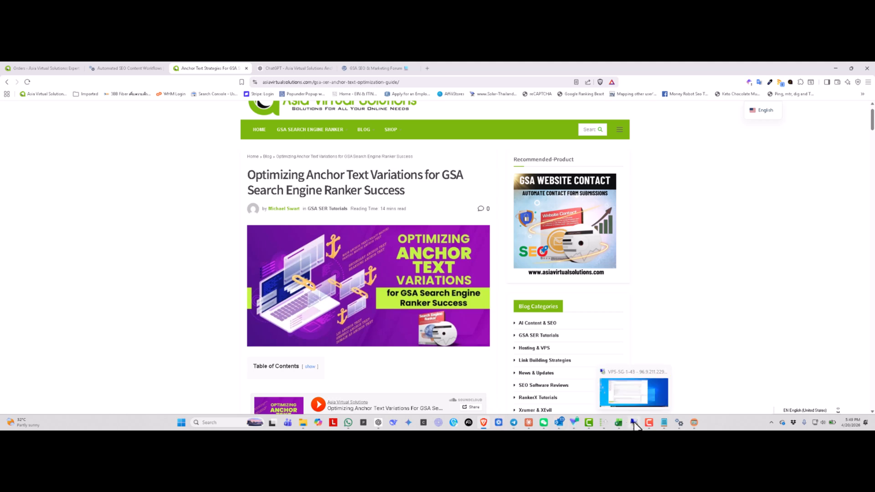
{"action": "mouse_move", "coordinate": [605, 424]}
{"action": "left_click", "coordinate": [604, 423]}
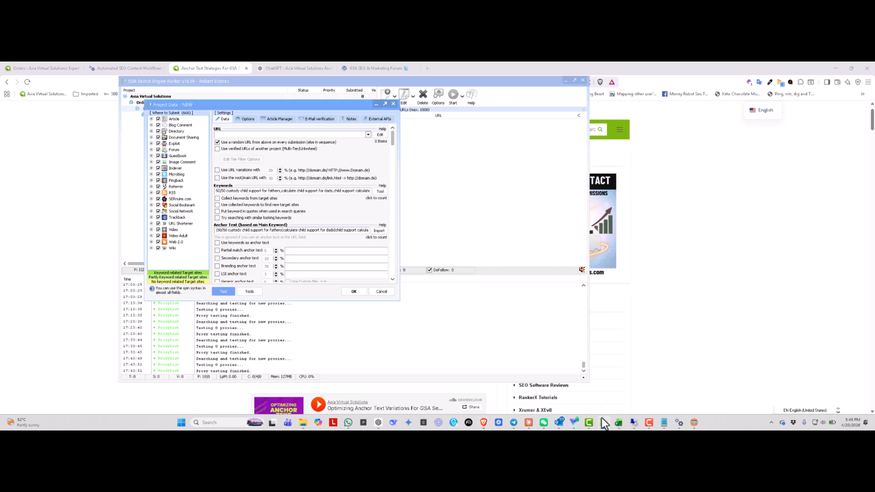